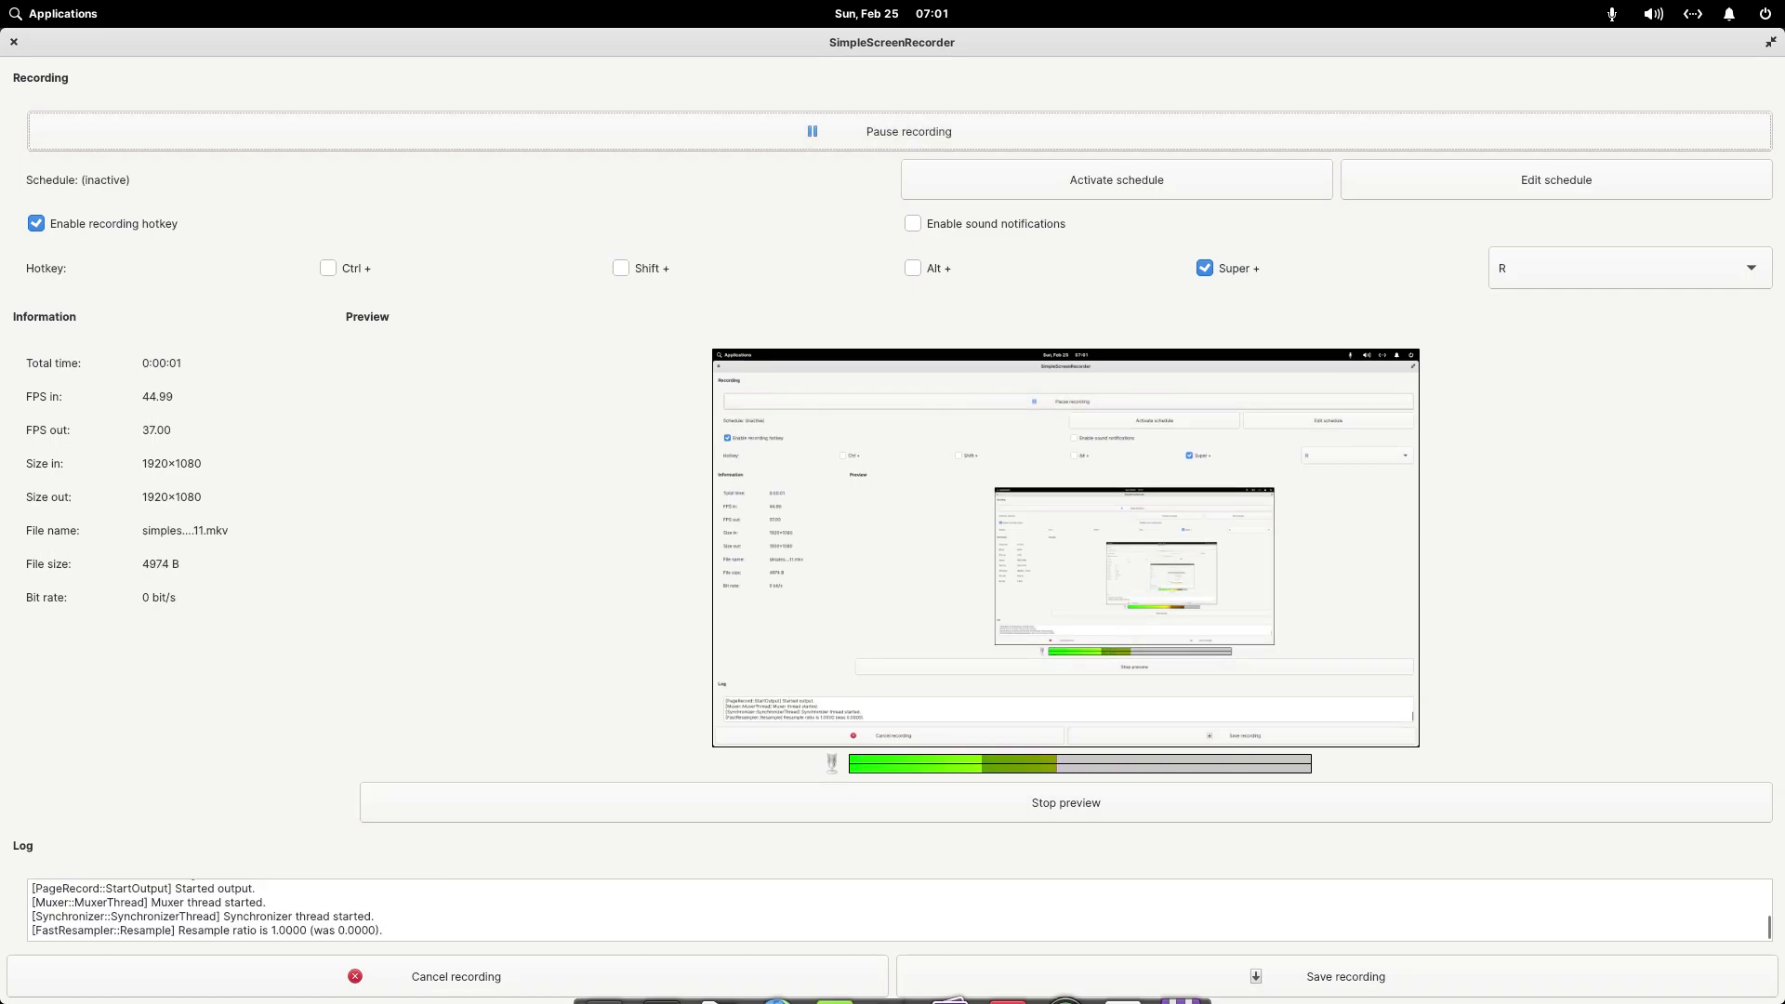
Step: Open the Web browser's preferences and review the General settings for homepage, search engines, session and languages
{"action": "left_click", "coordinate": [1065, 976]}
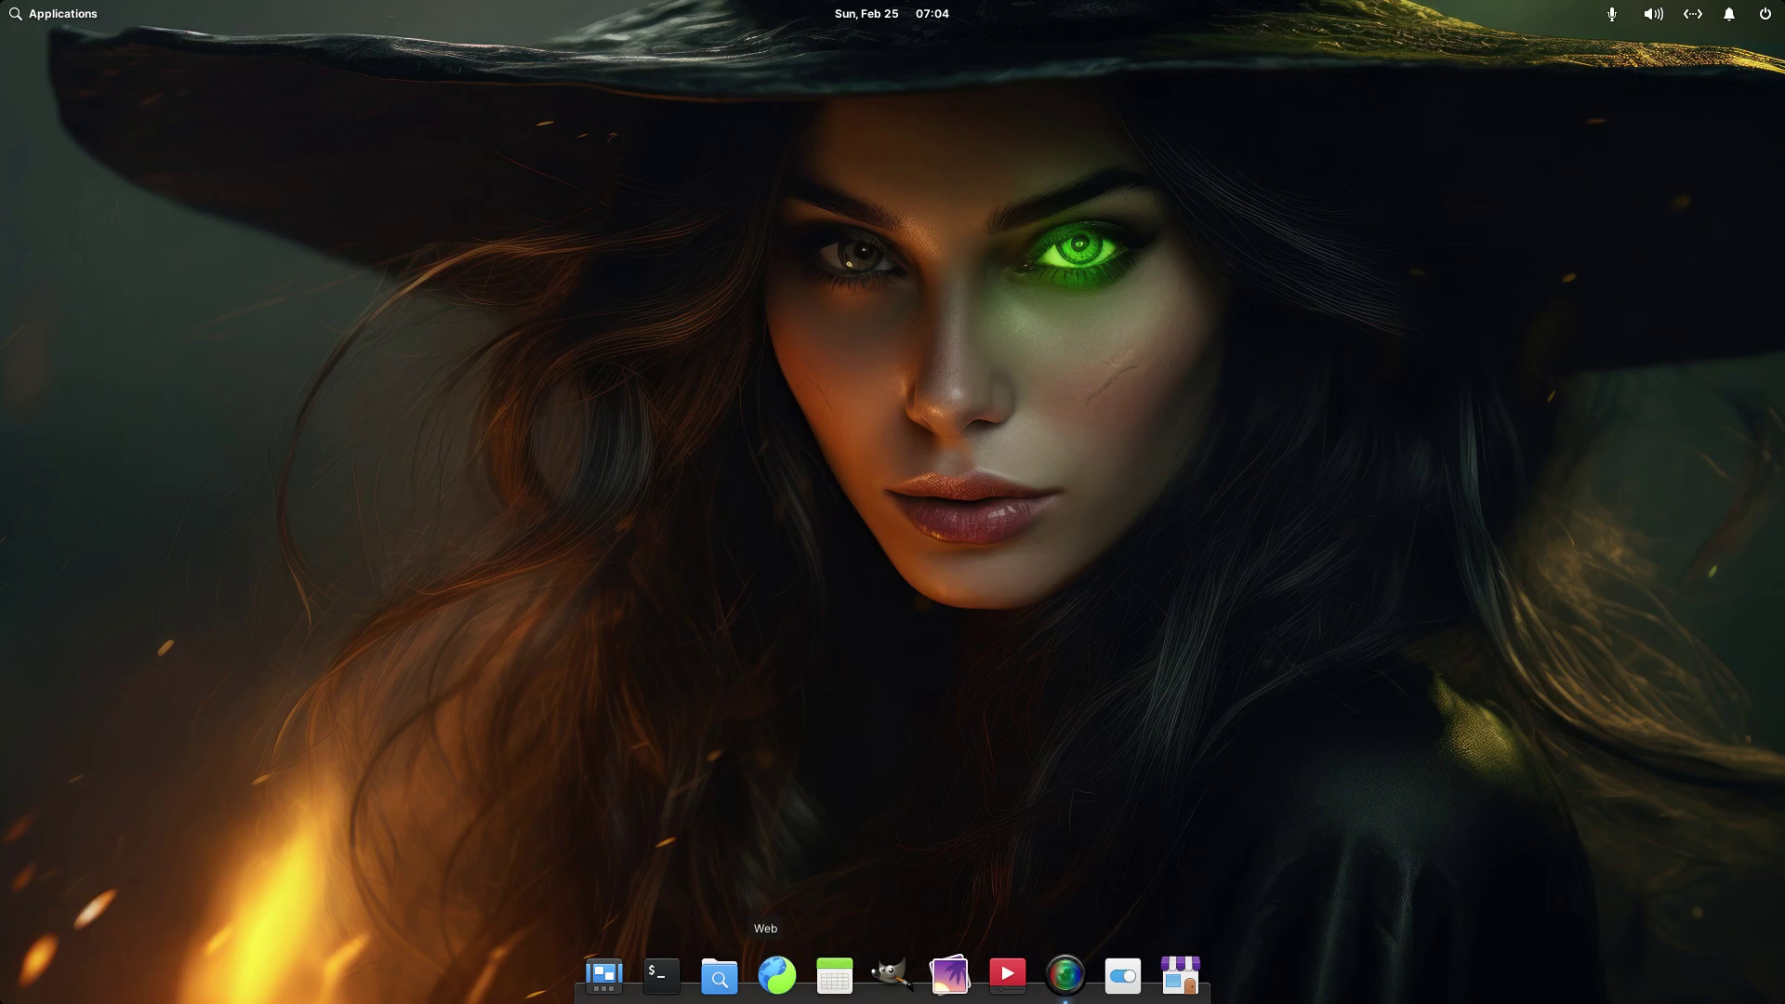
{"action": "left_click", "coordinate": [777, 974]}
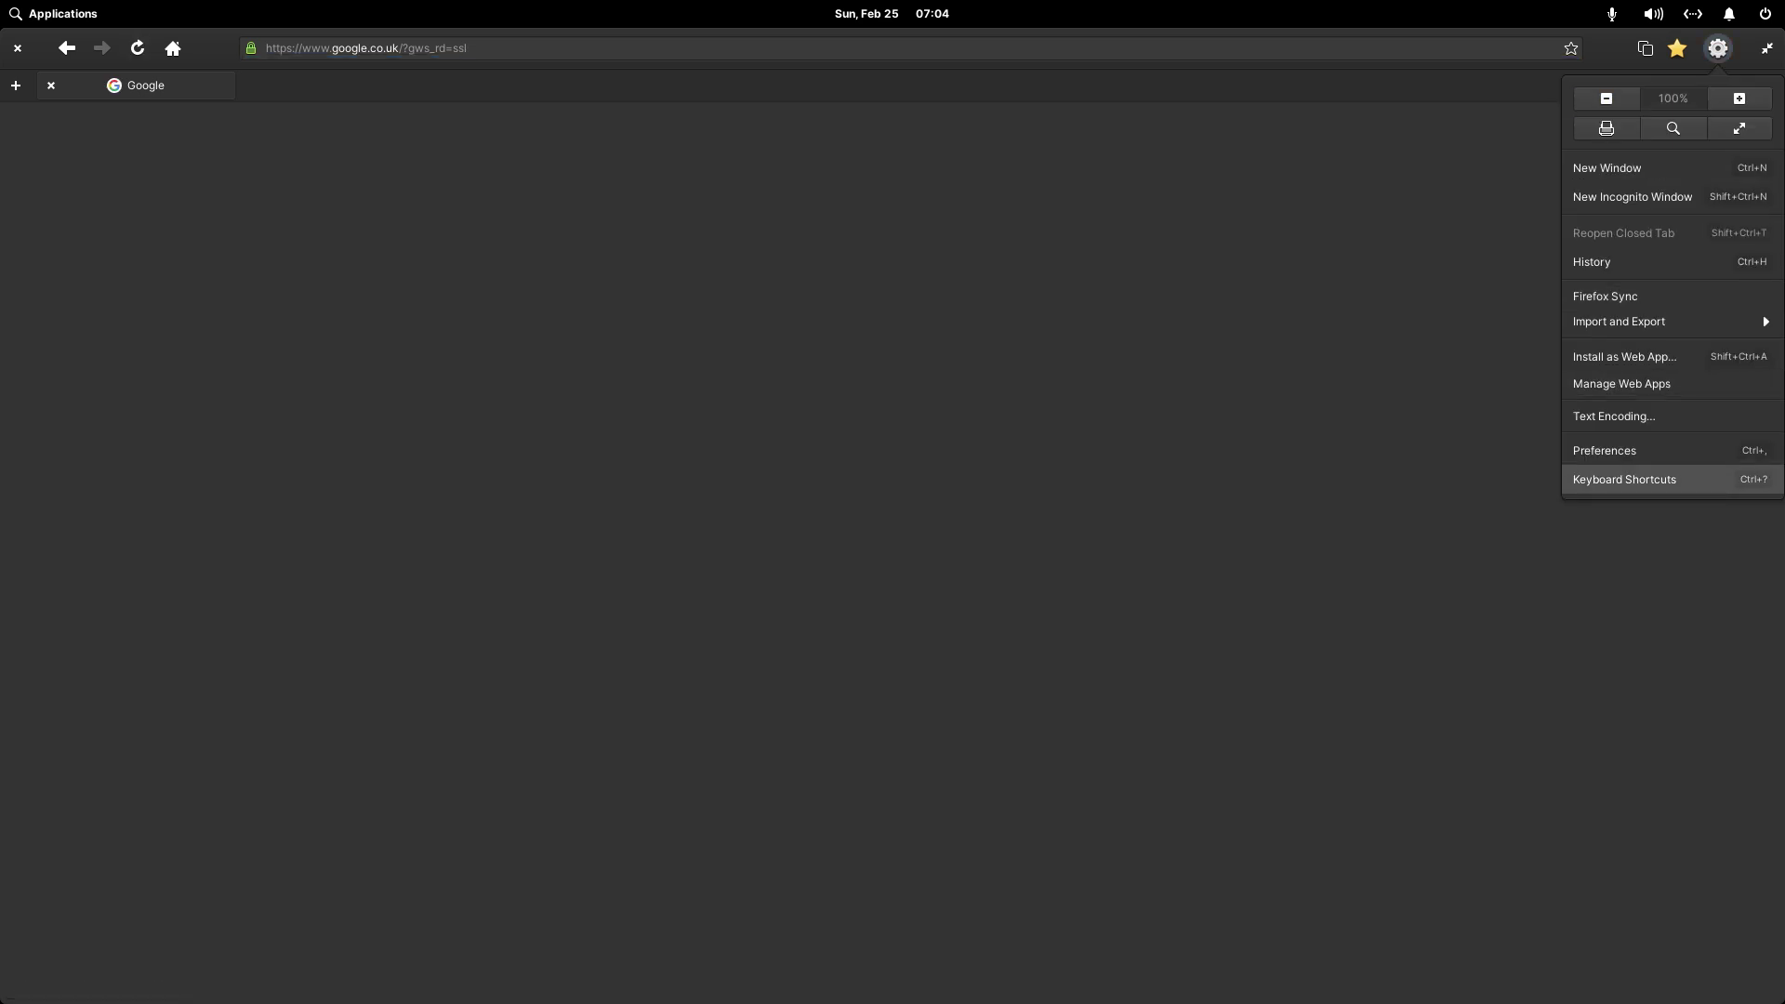
{"action": "key", "text": "Up"}
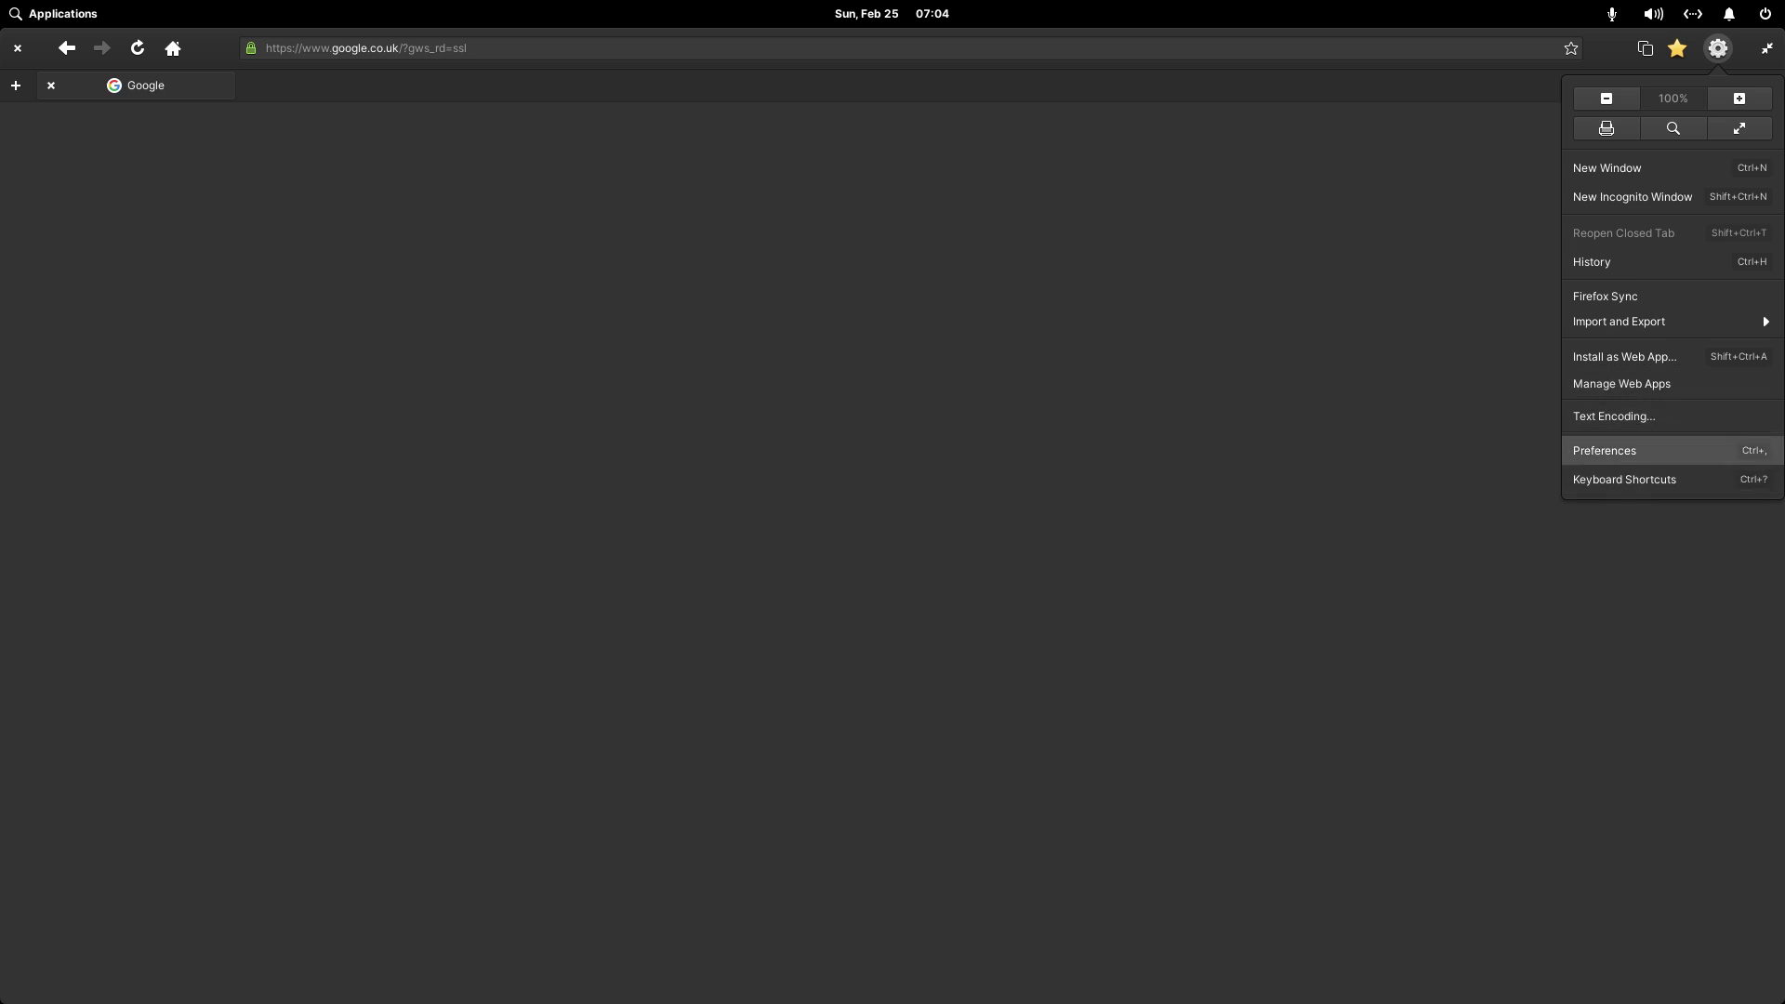
{"action": "left_click", "coordinate": [1641, 451]}
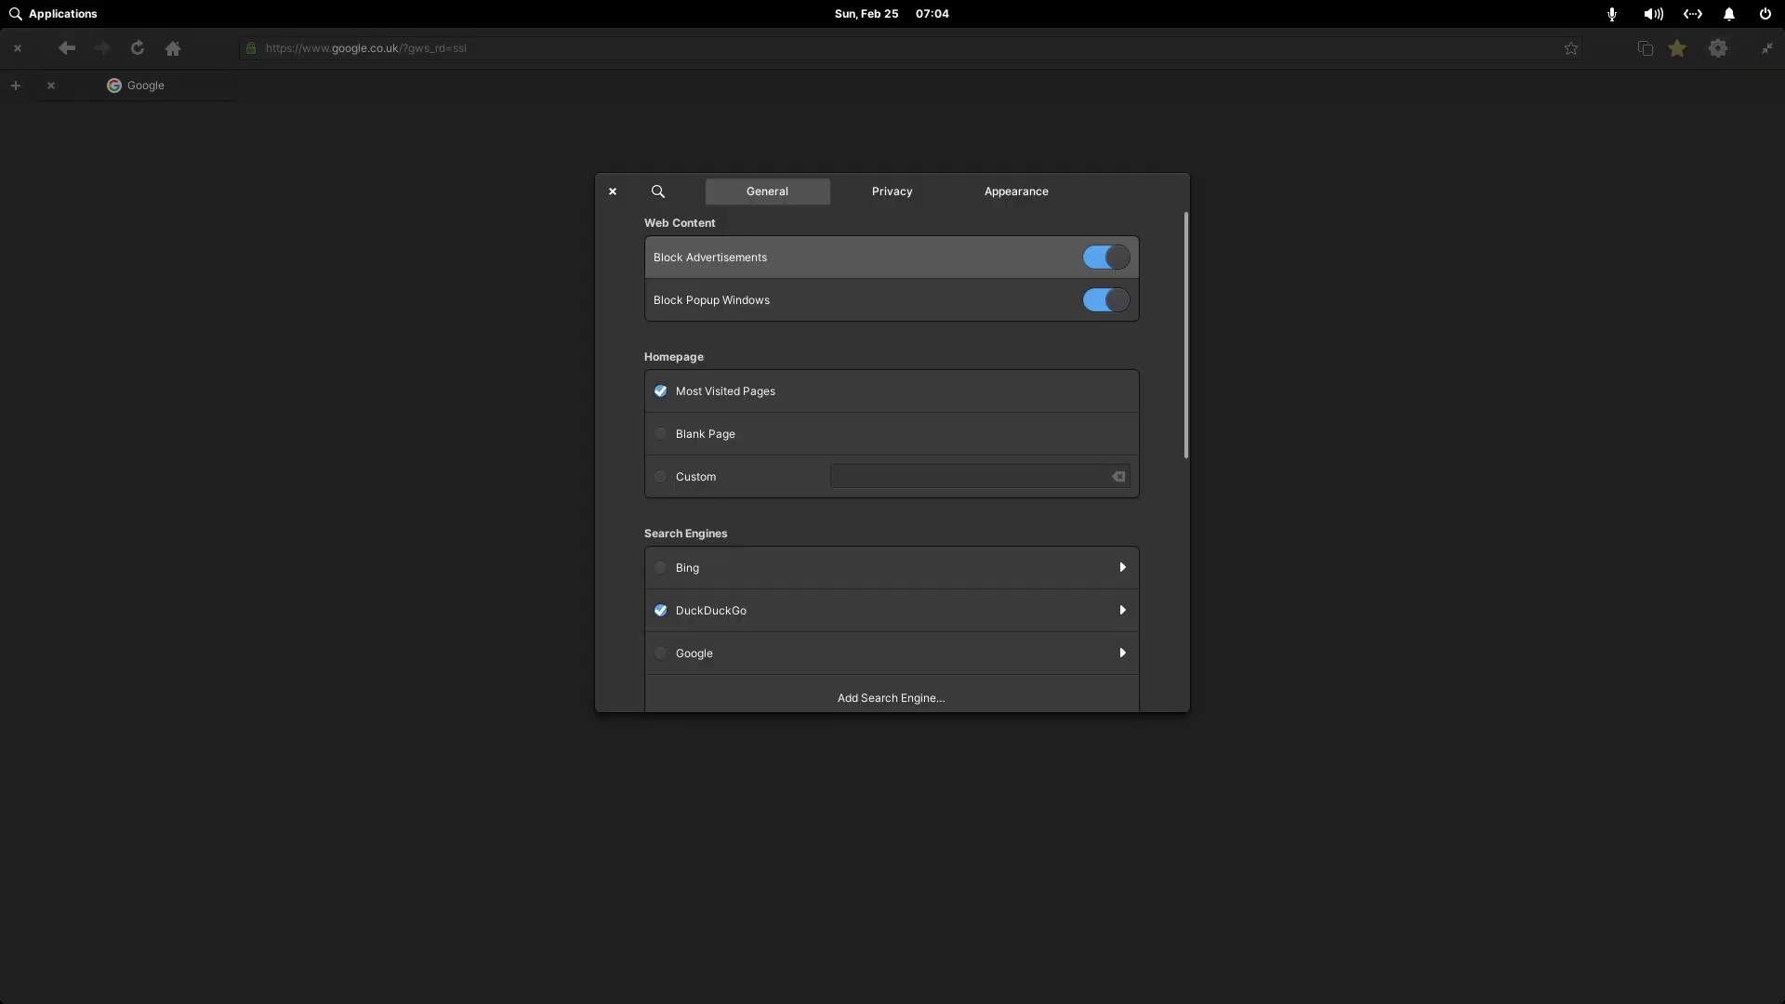
{"action": "left_click_drag", "start_coordinate": [1123, 192], "coordinate": [1322, 151]}
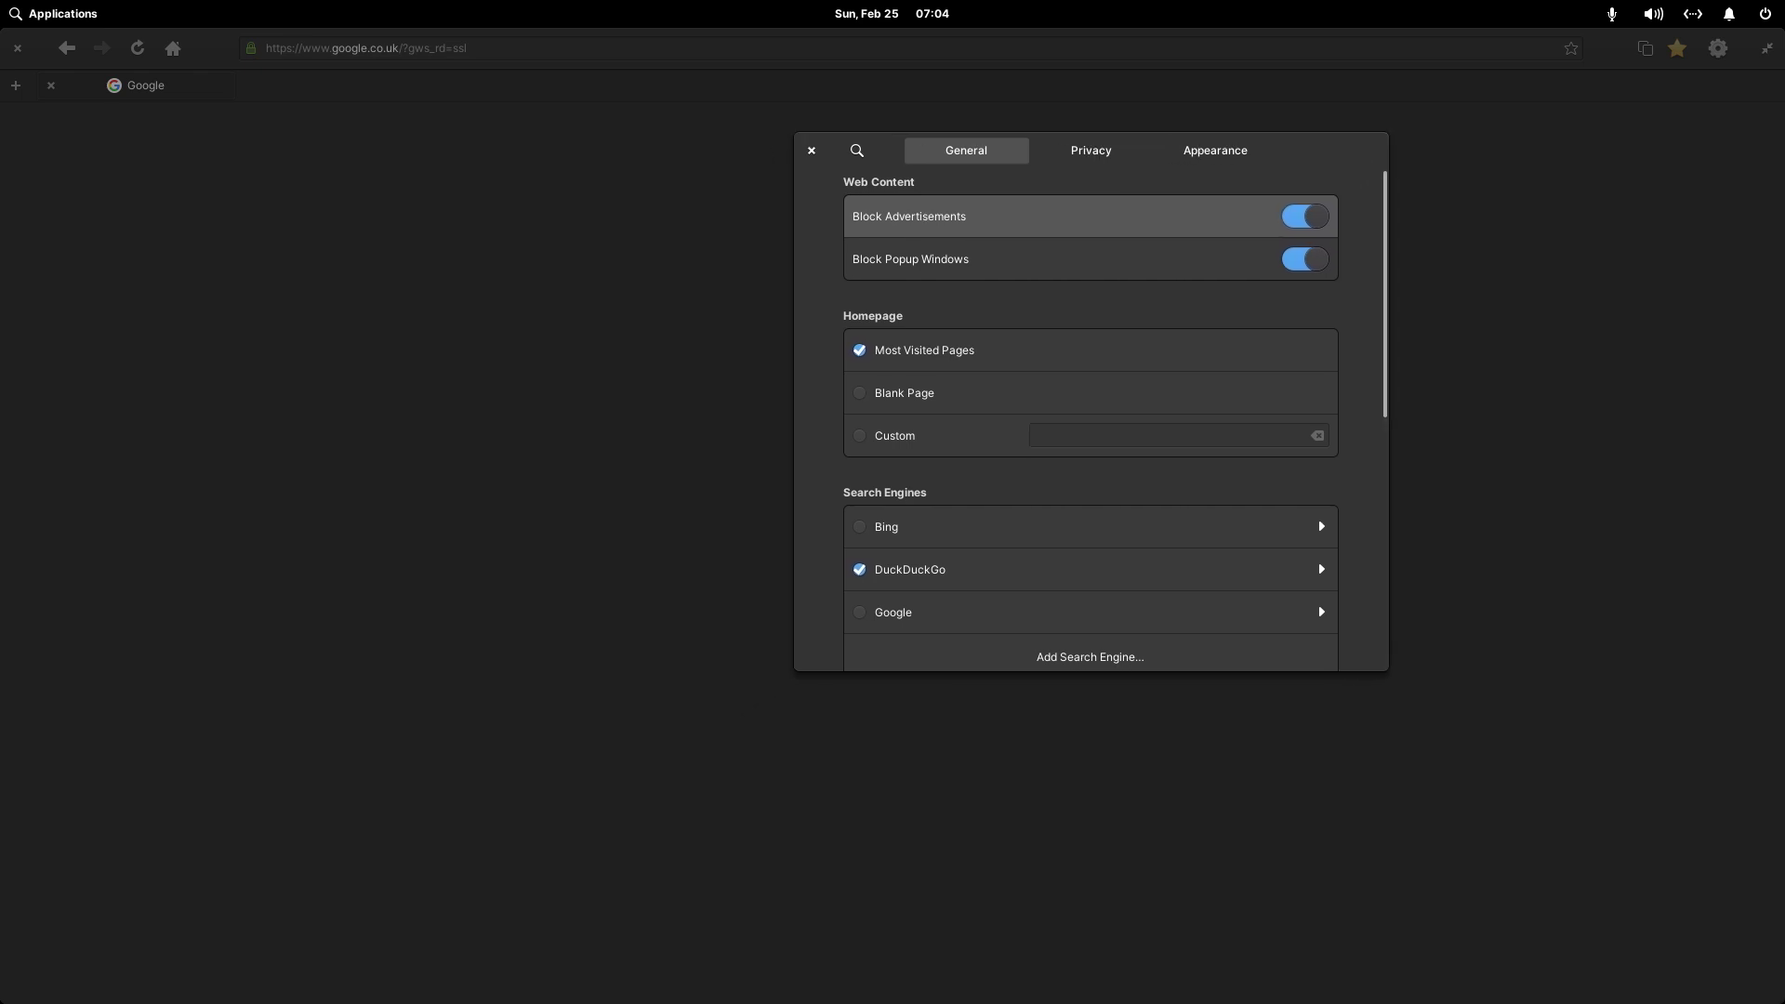
{"action": "scroll", "coordinate": [1090, 418], "scroll_direction": "down", "scroll_amount": 10}
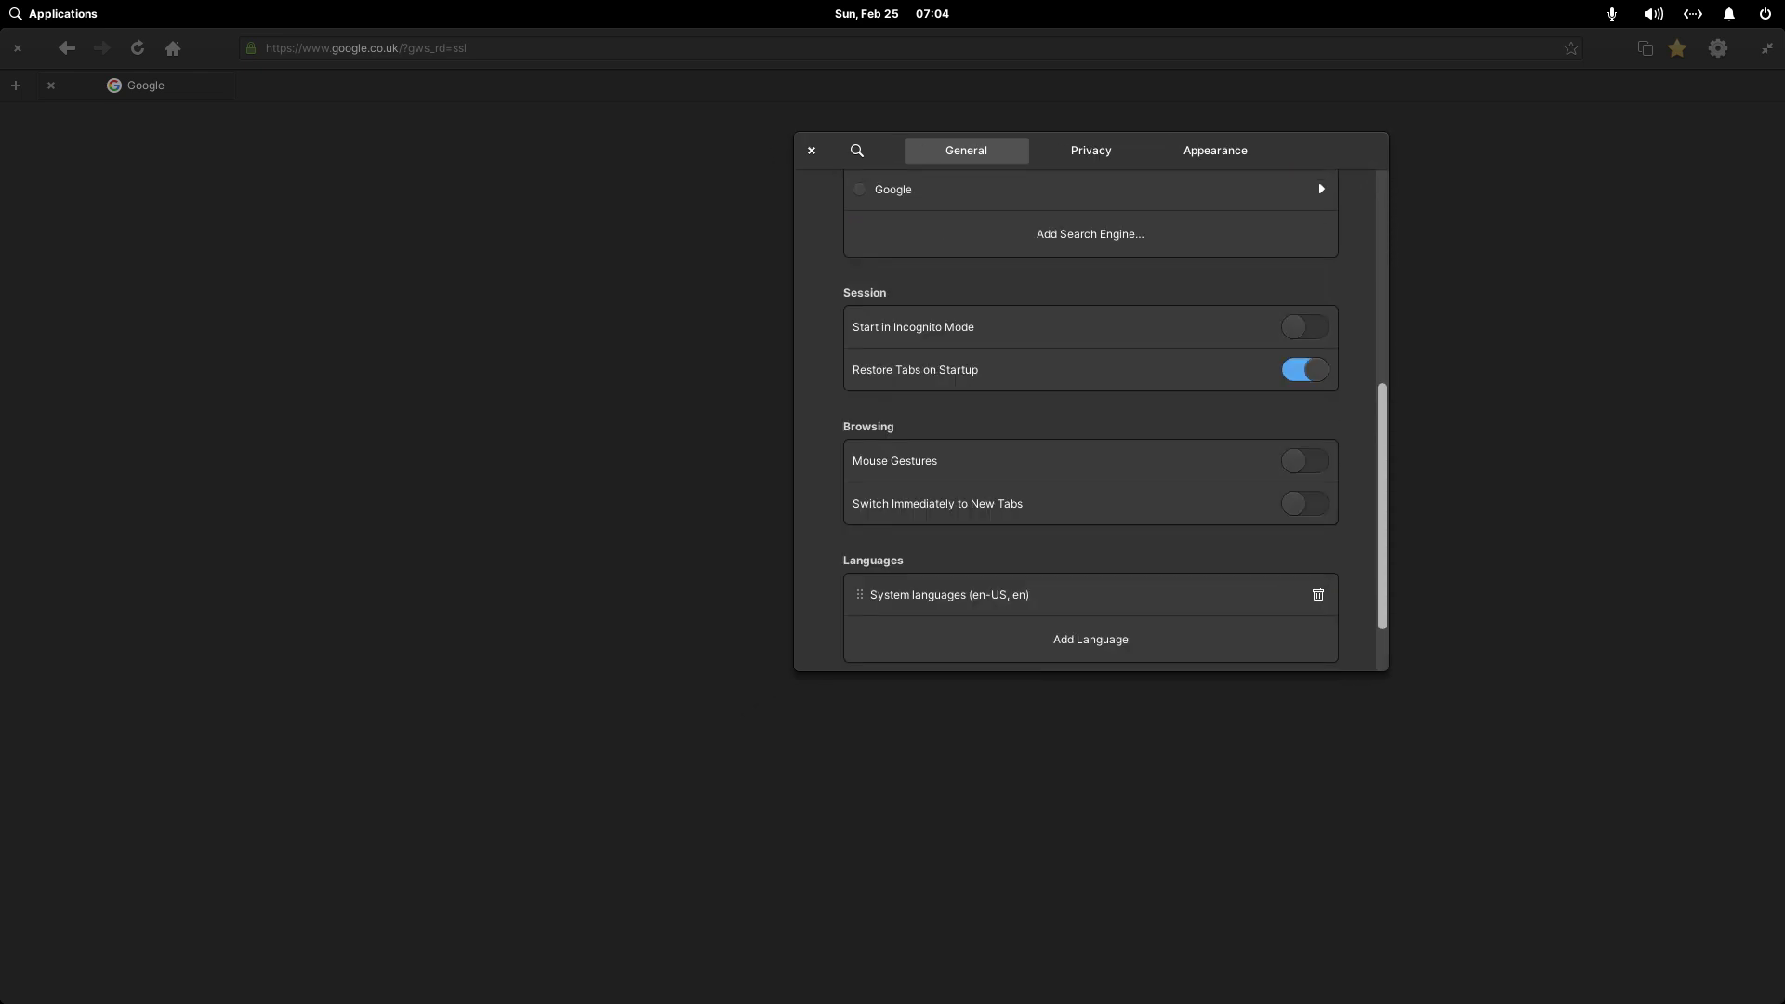
{"action": "scroll", "coordinate": [1090, 418], "scroll_direction": "up", "scroll_amount": 10}
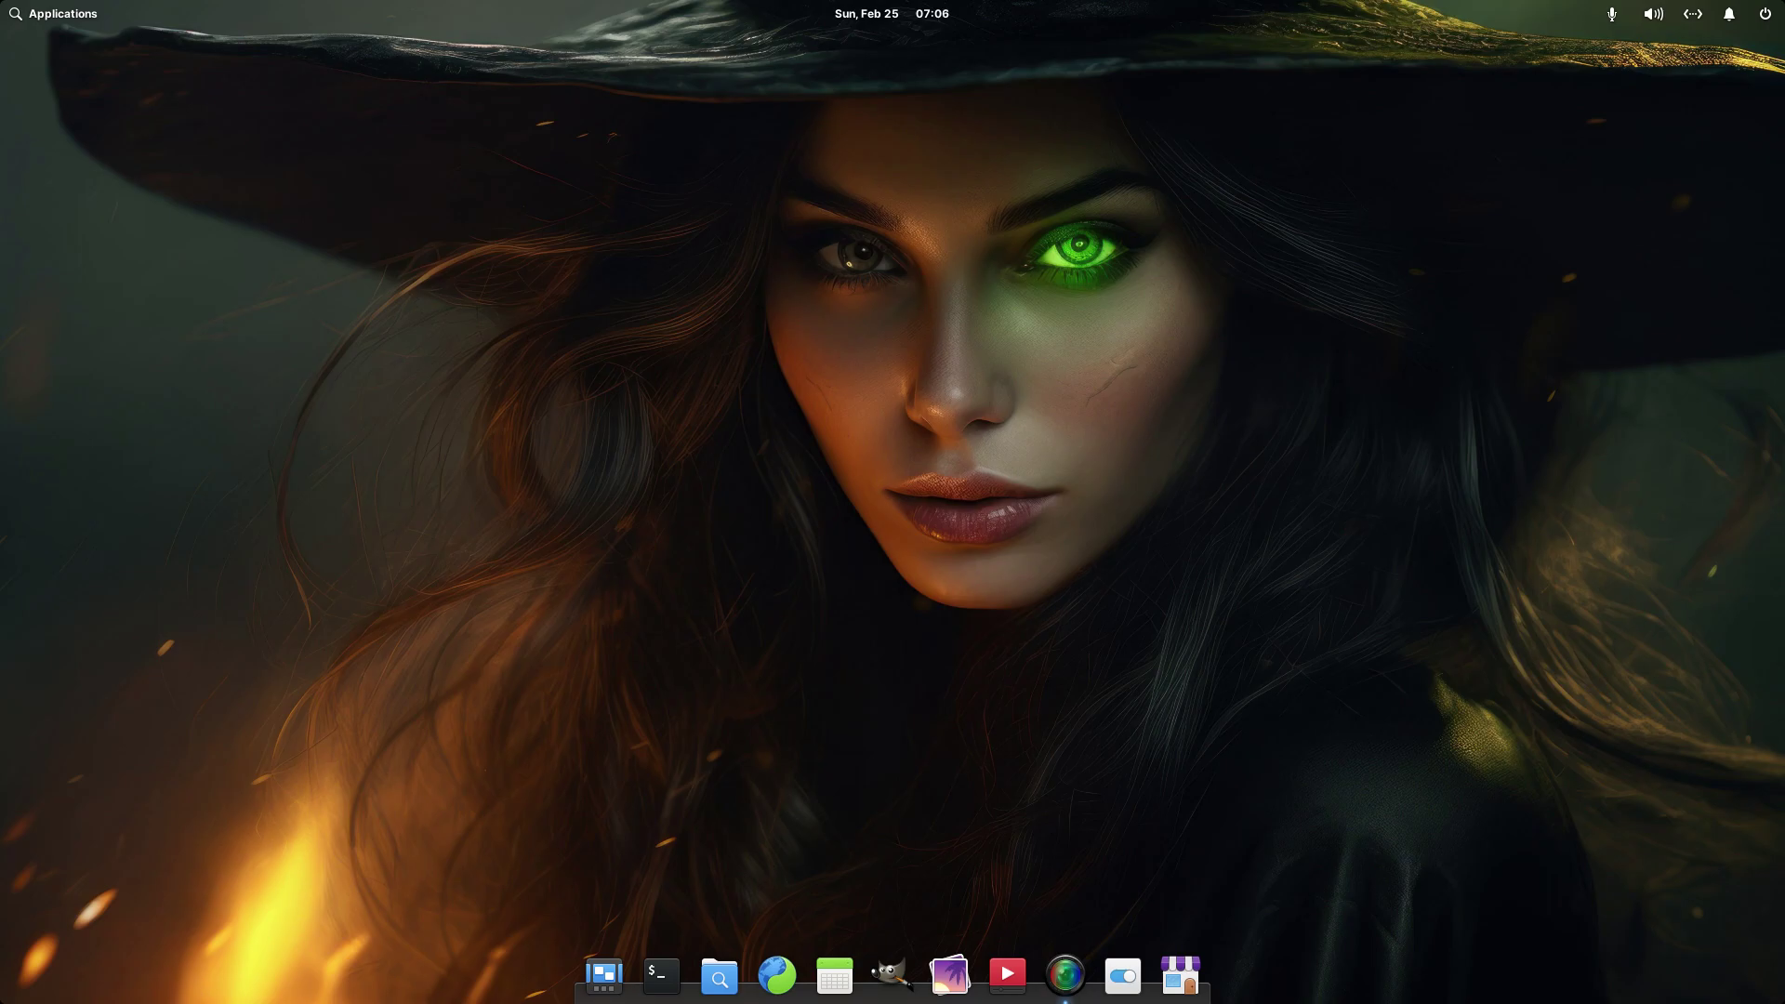
Step: Review the monitor's available resolutions in the Displays section of System Settings, including the other resolutions, and close the settings
{"action": "left_click", "coordinate": [1123, 976]}
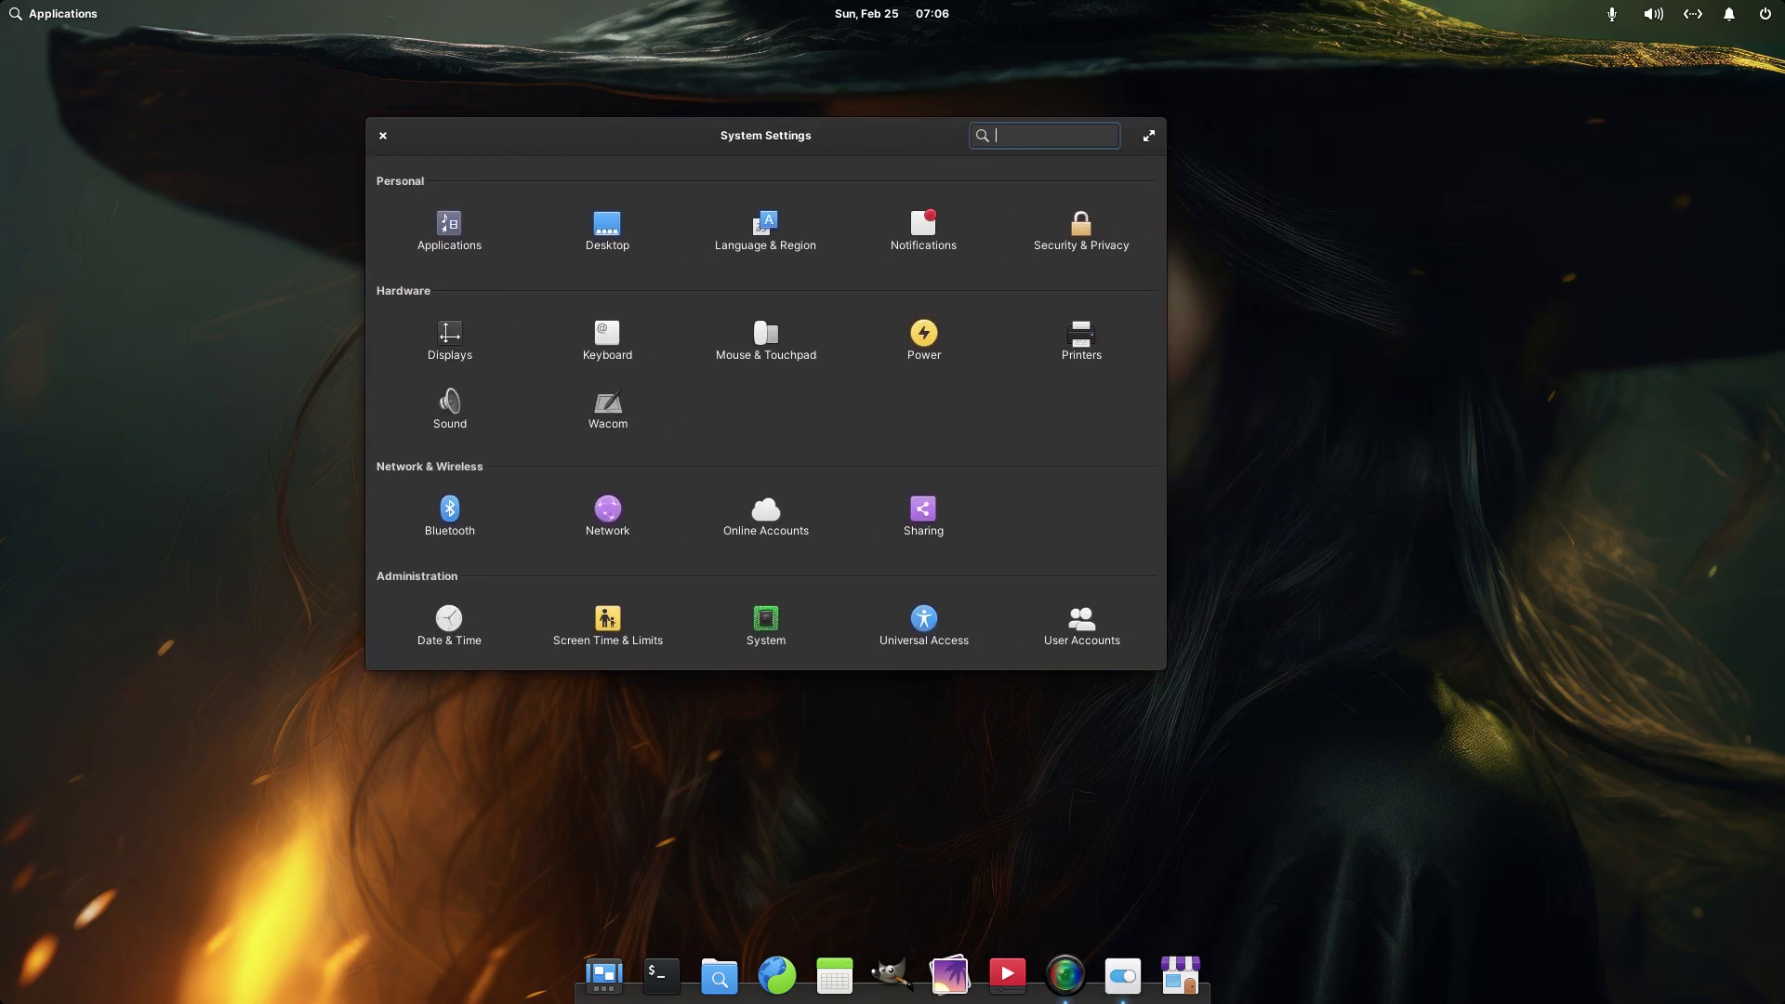
{"action": "left_click", "coordinate": [450, 340]}
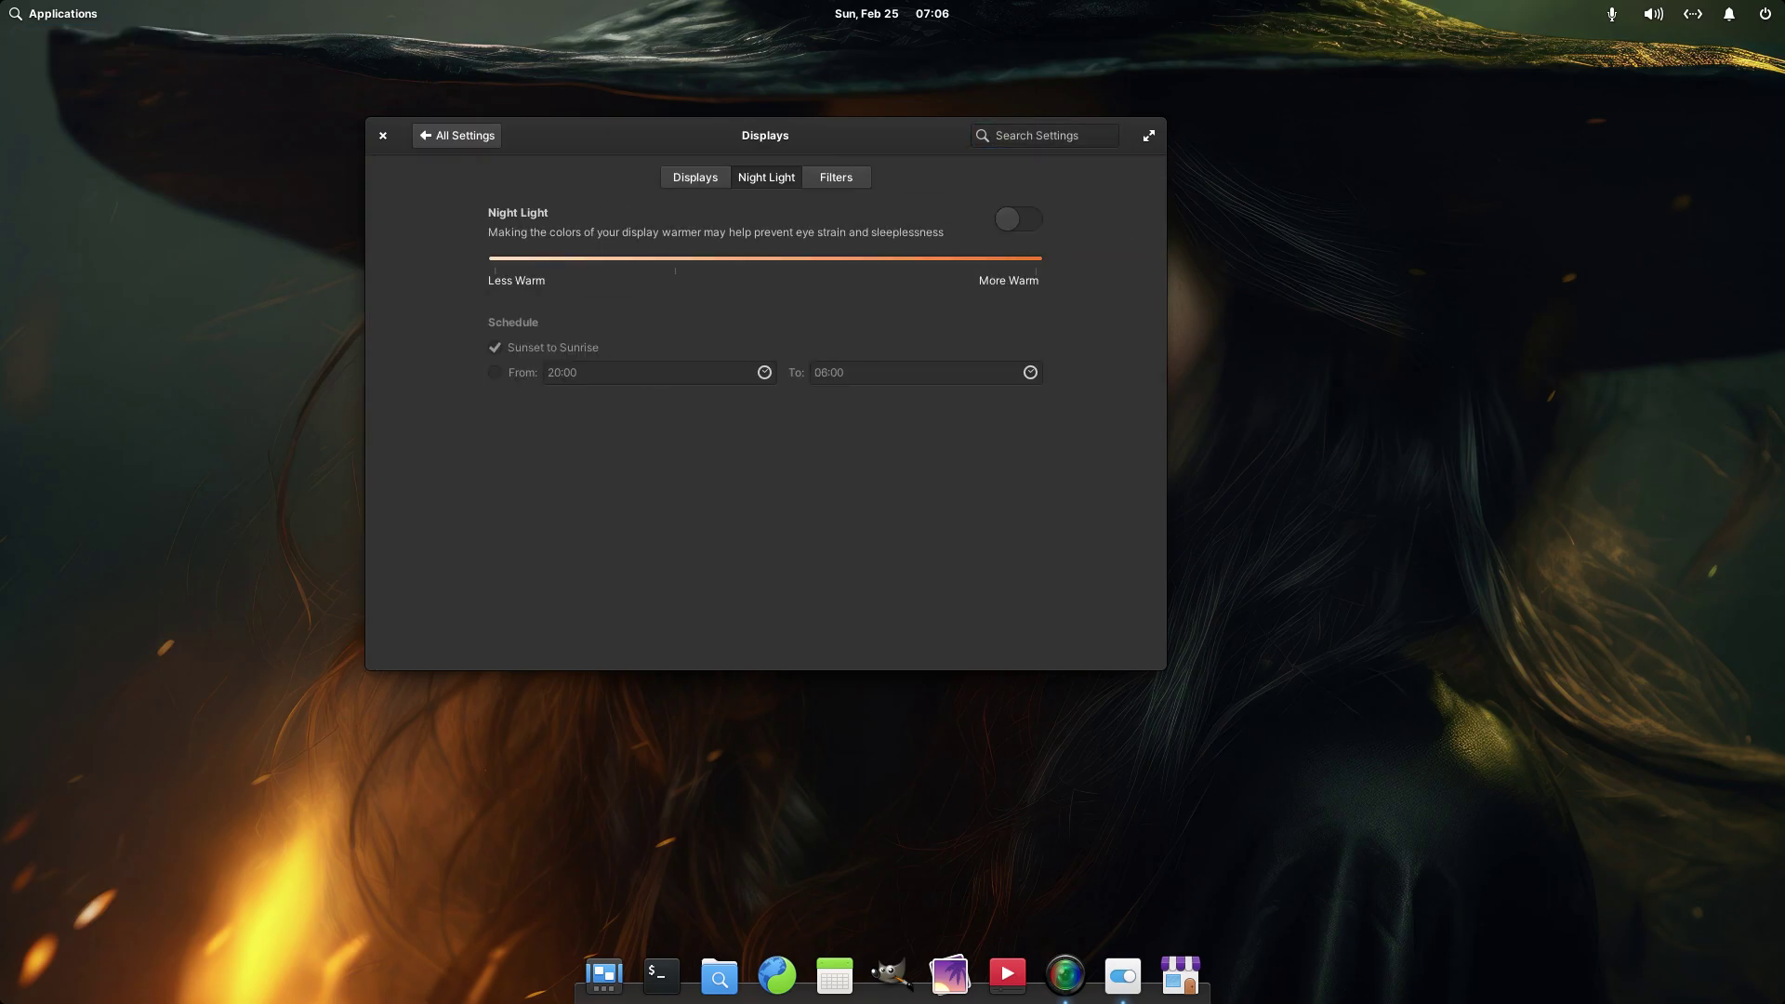
{"action": "left_click", "coordinate": [695, 178]}
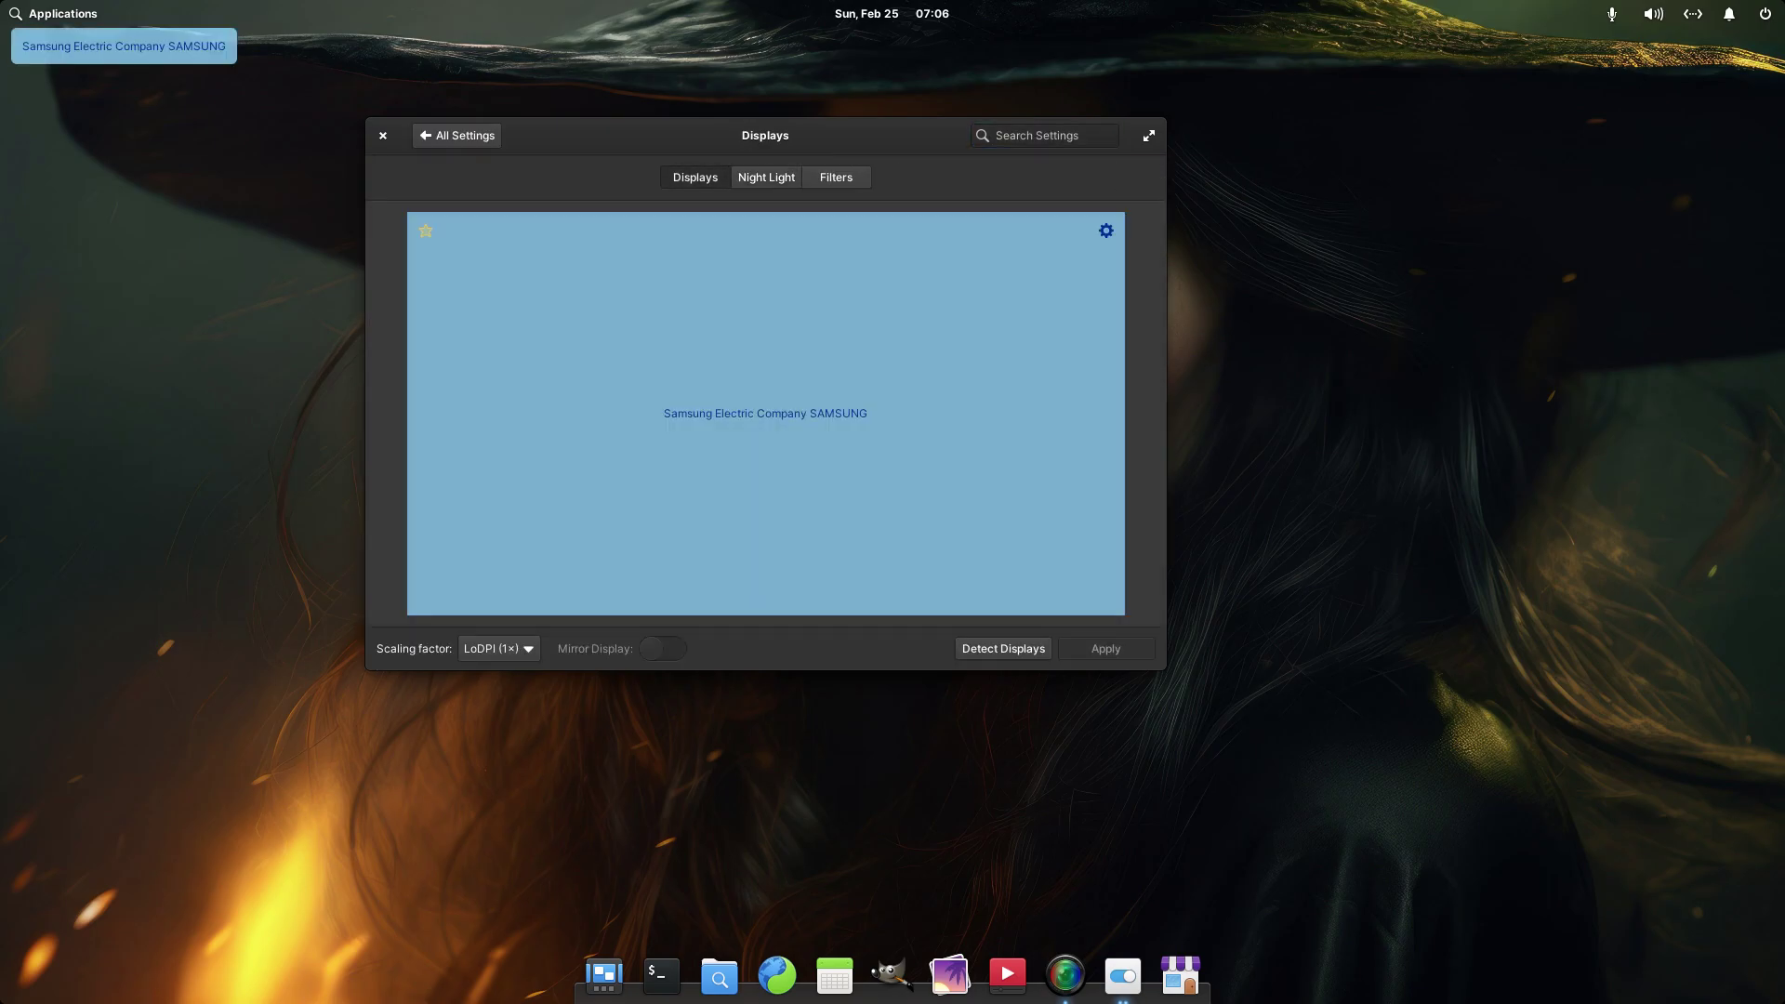
{"action": "left_click", "coordinate": [1105, 231]}
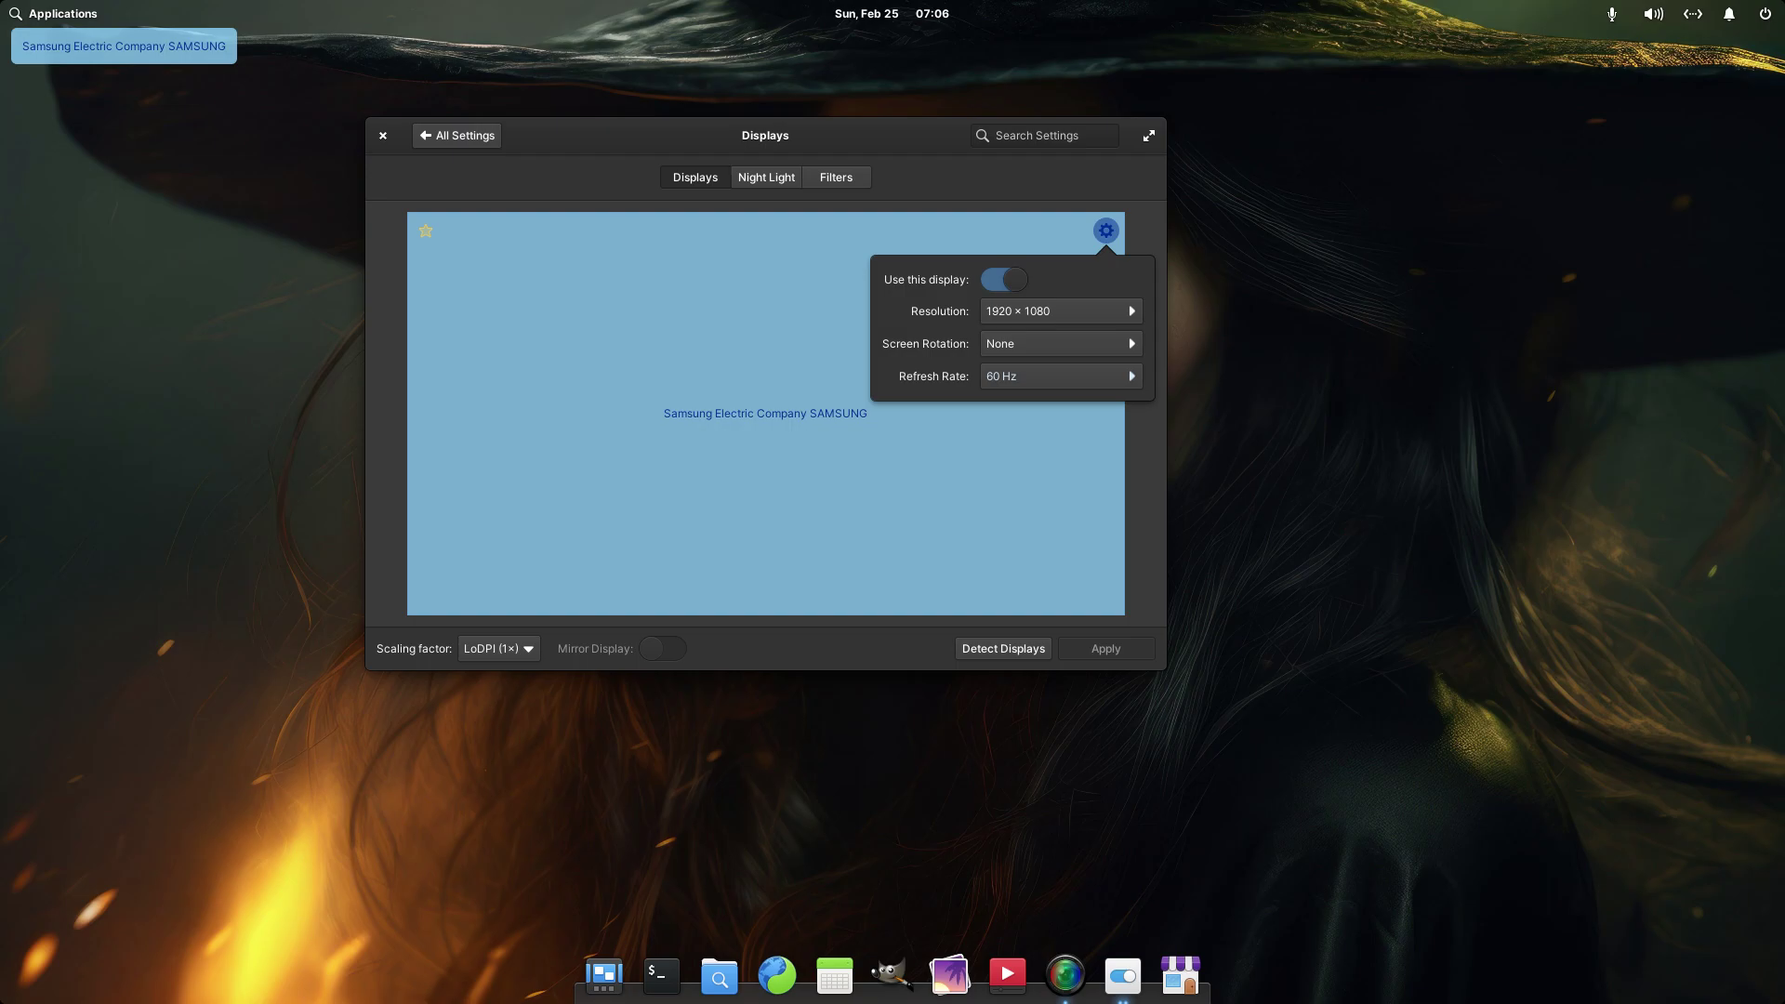
{"action": "left_click", "coordinate": [1060, 311]}
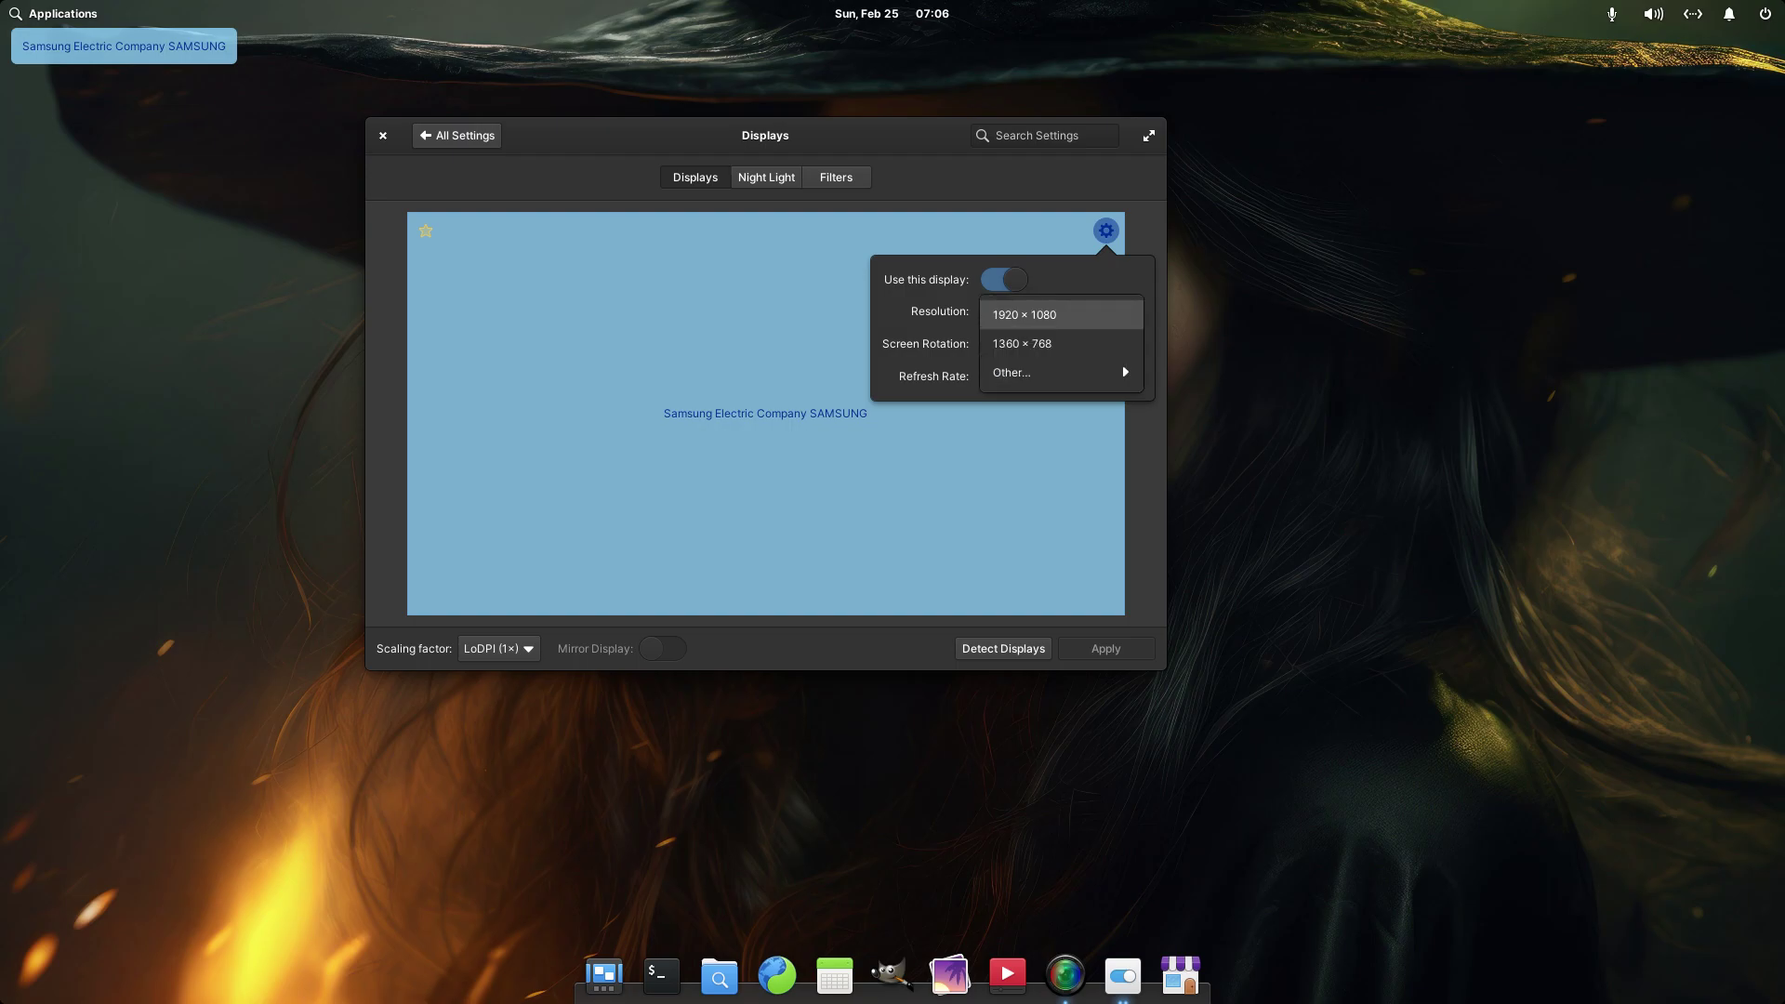
{"action": "mouse_move", "coordinate": [1061, 373]}
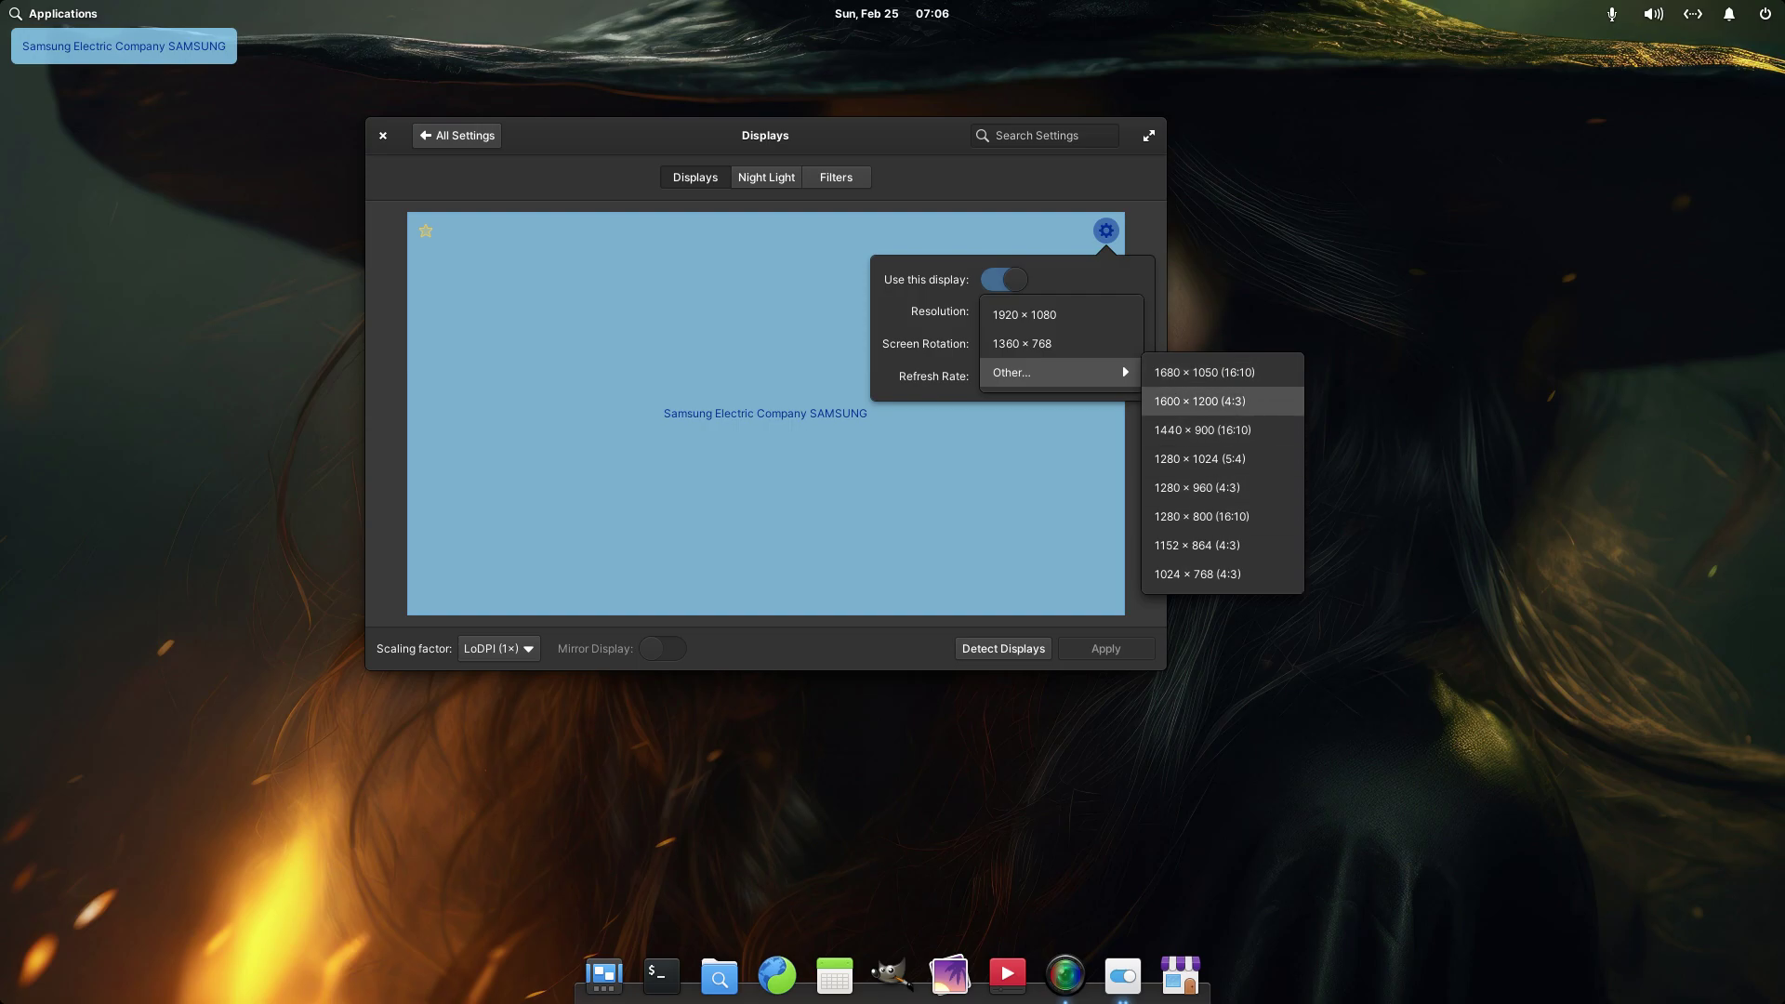
{"action": "key", "text": "Escape"}
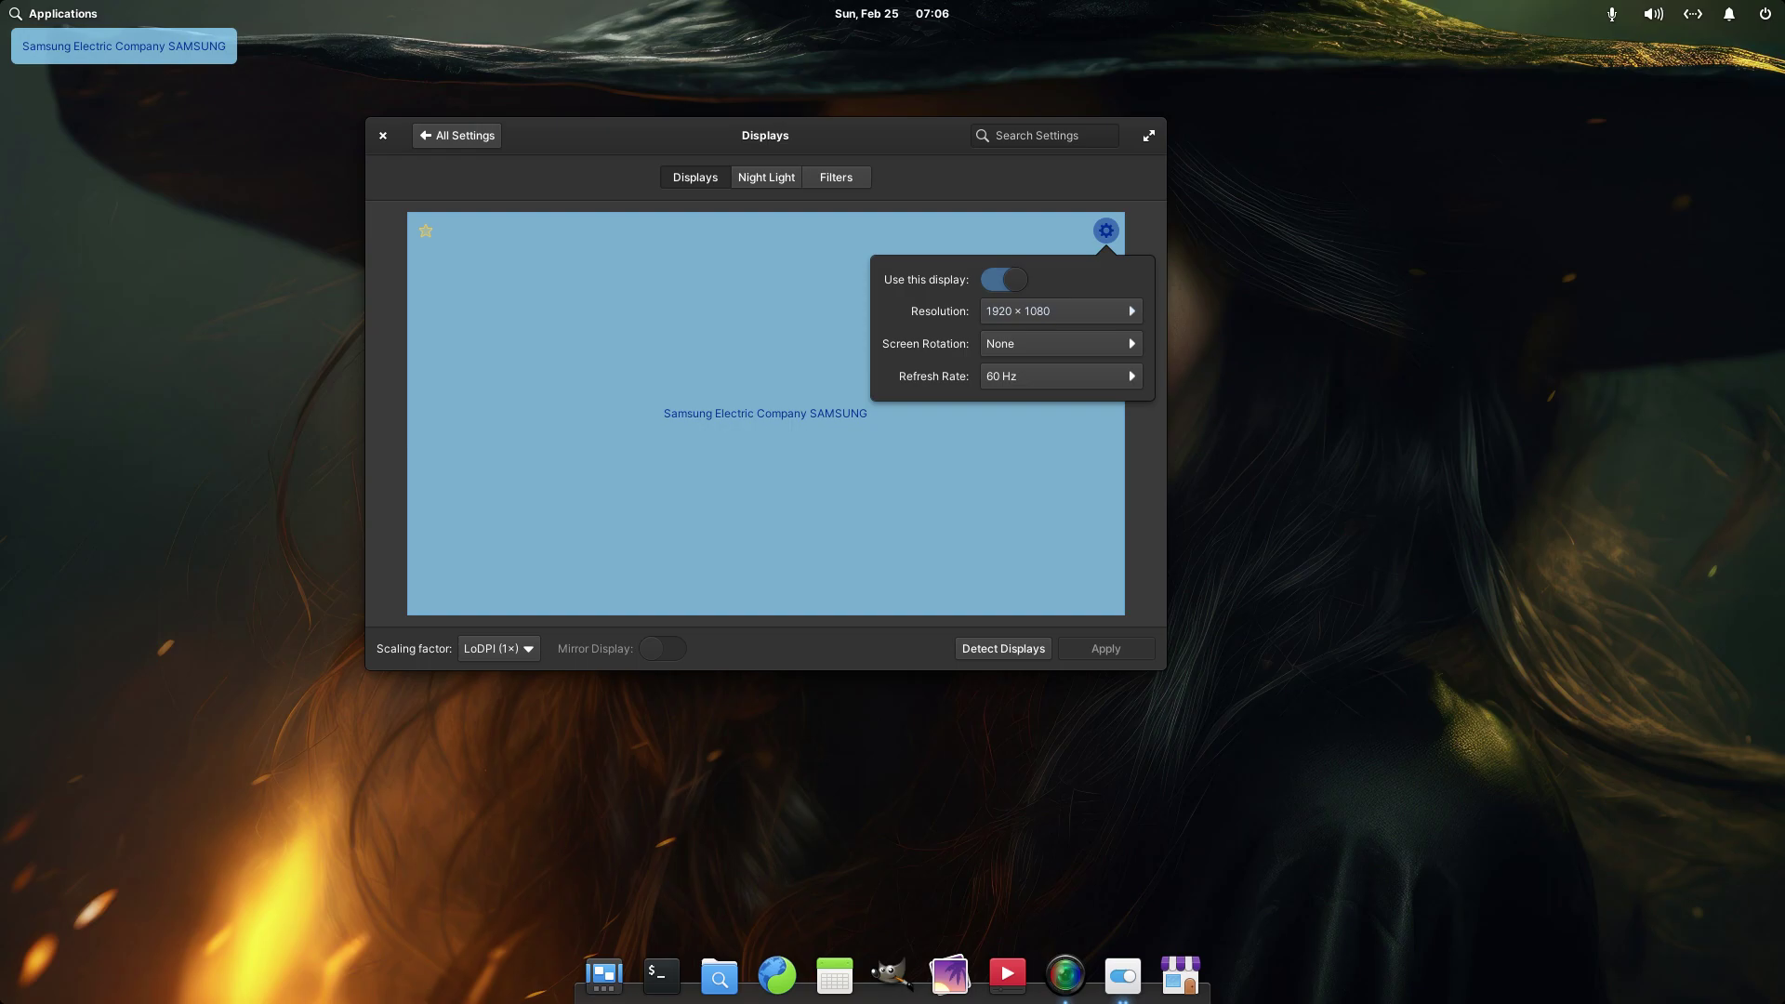
{"action": "key", "text": "Escape"}
{"action": "key", "text": "alt+F4"}
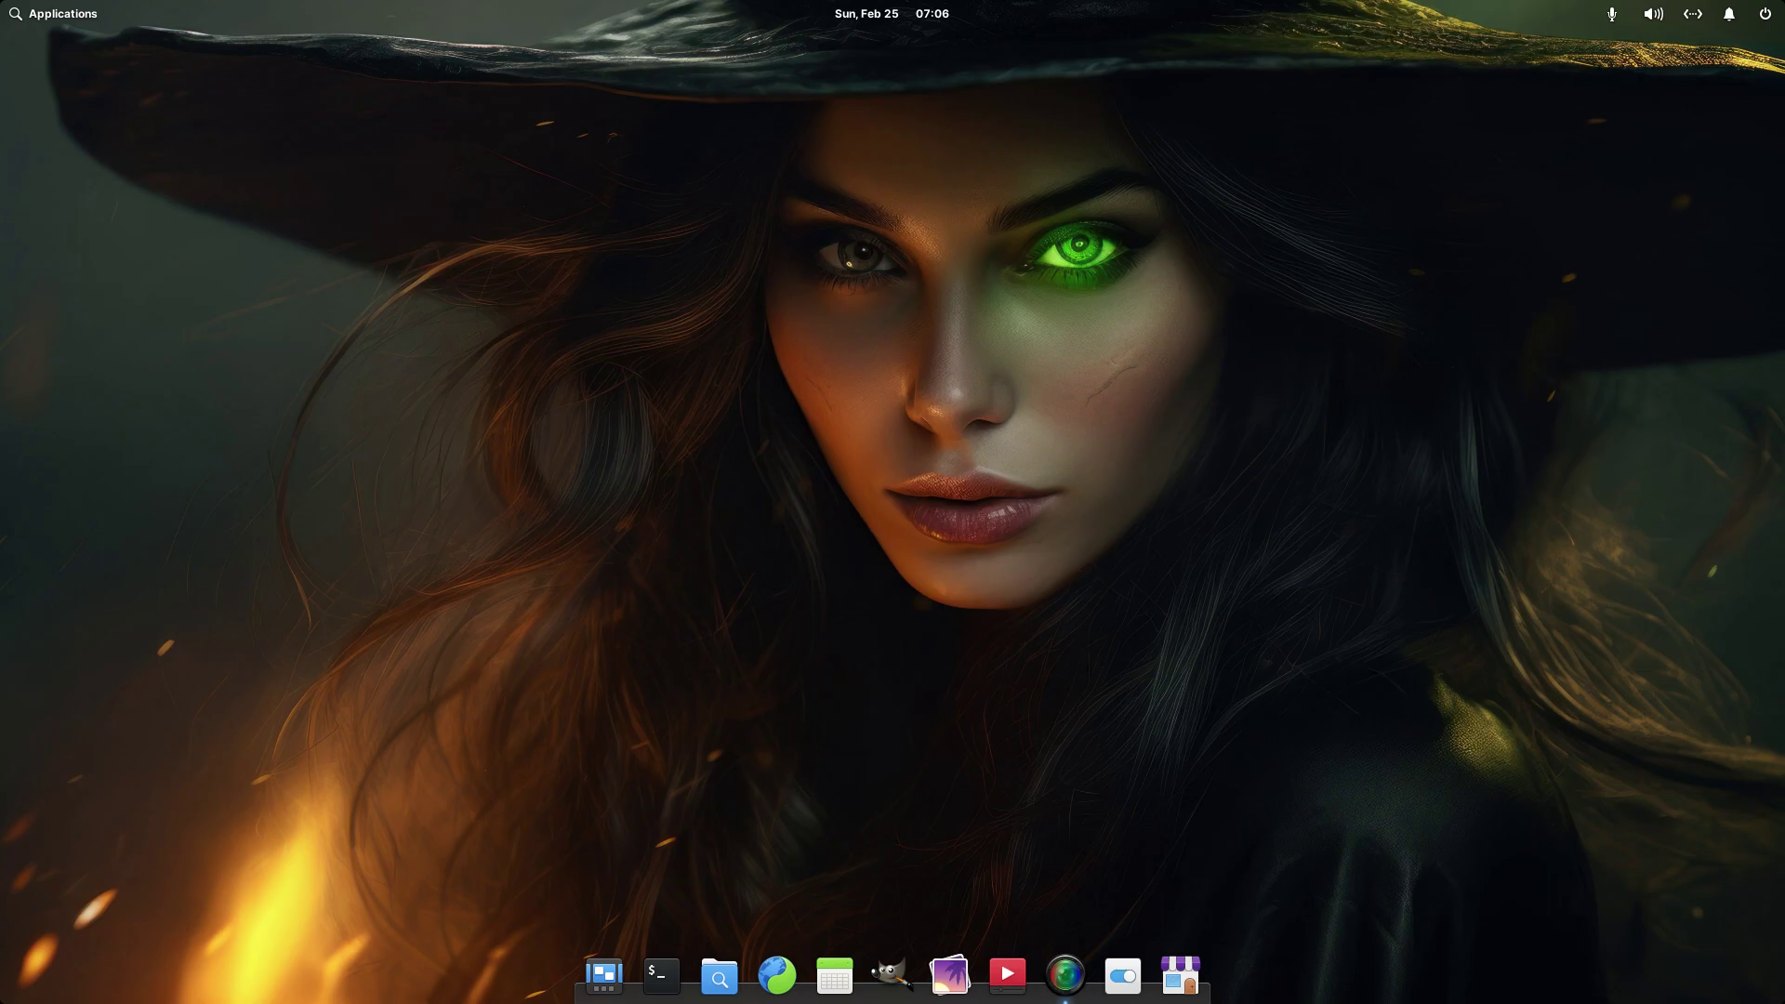
{"action": "left_click", "coordinate": [777, 975]}
{"action": "left_click", "coordinate": [661, 974]}
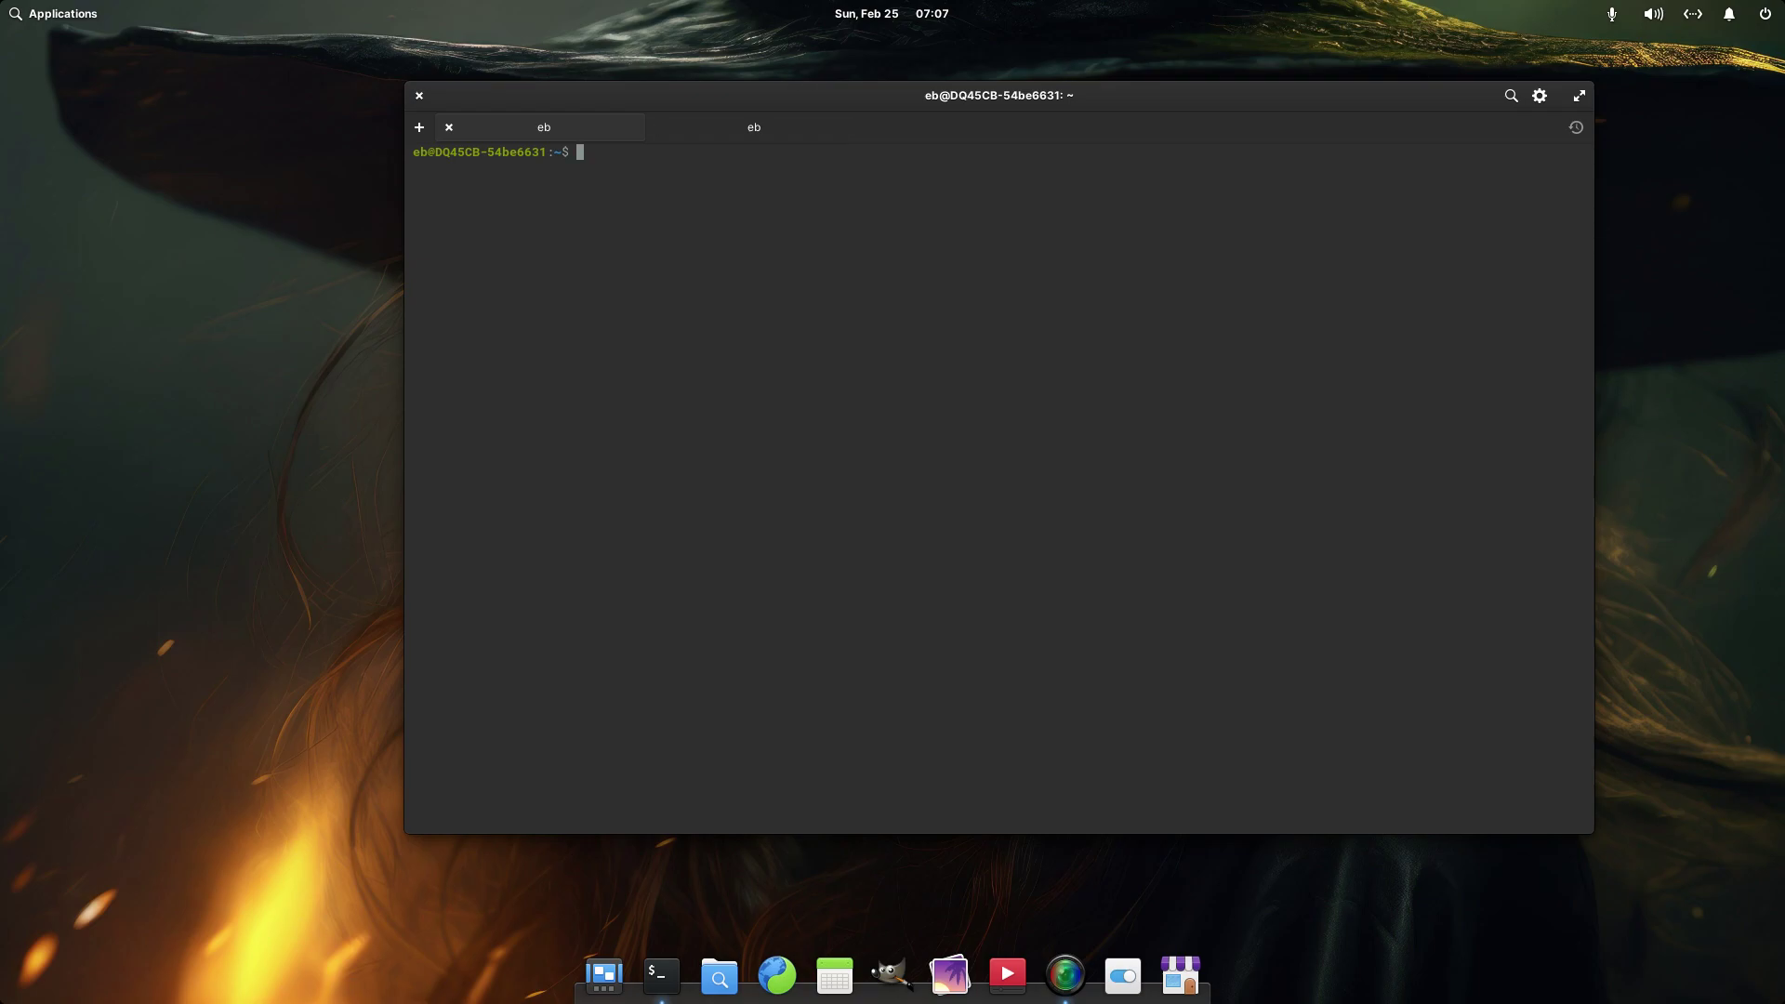
{"action": "left_click", "coordinate": [659, 127]}
{"action": "left_click", "coordinate": [420, 96]}
Step: Open Firefox, search the web for "google chrome" and go to the Chrome download page
{"action": "key", "text": "super"}
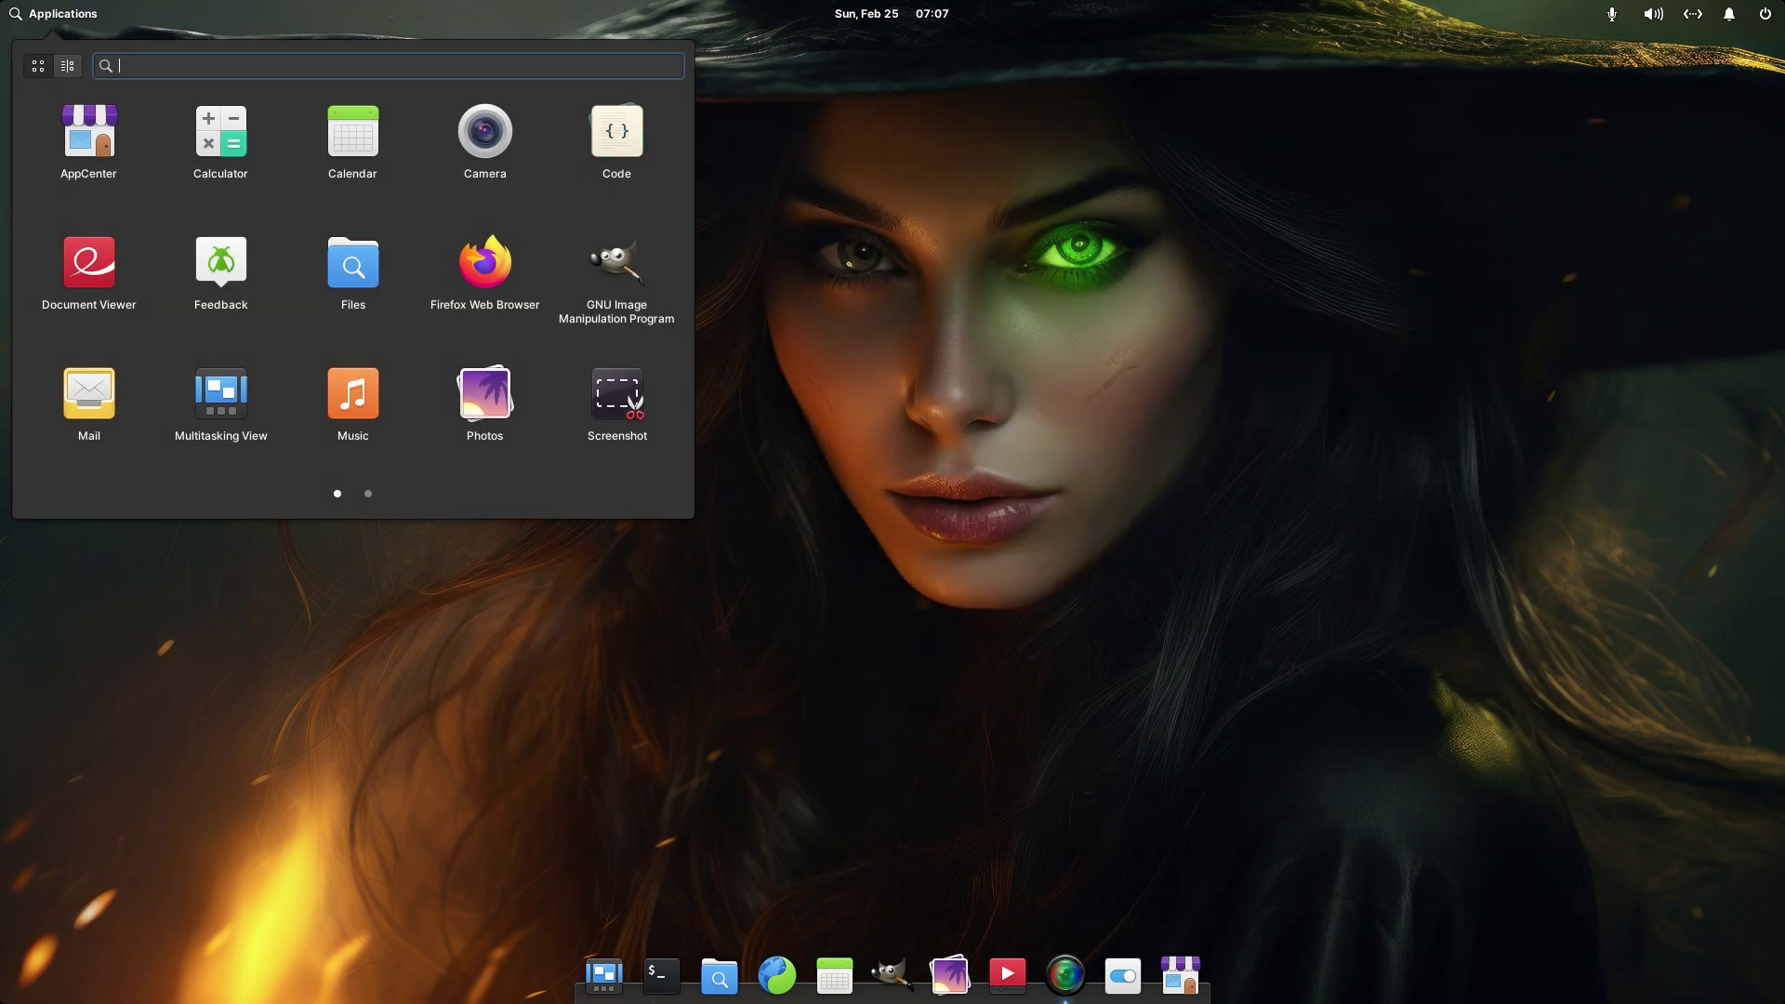
{"action": "left_click", "coordinate": [484, 273]}
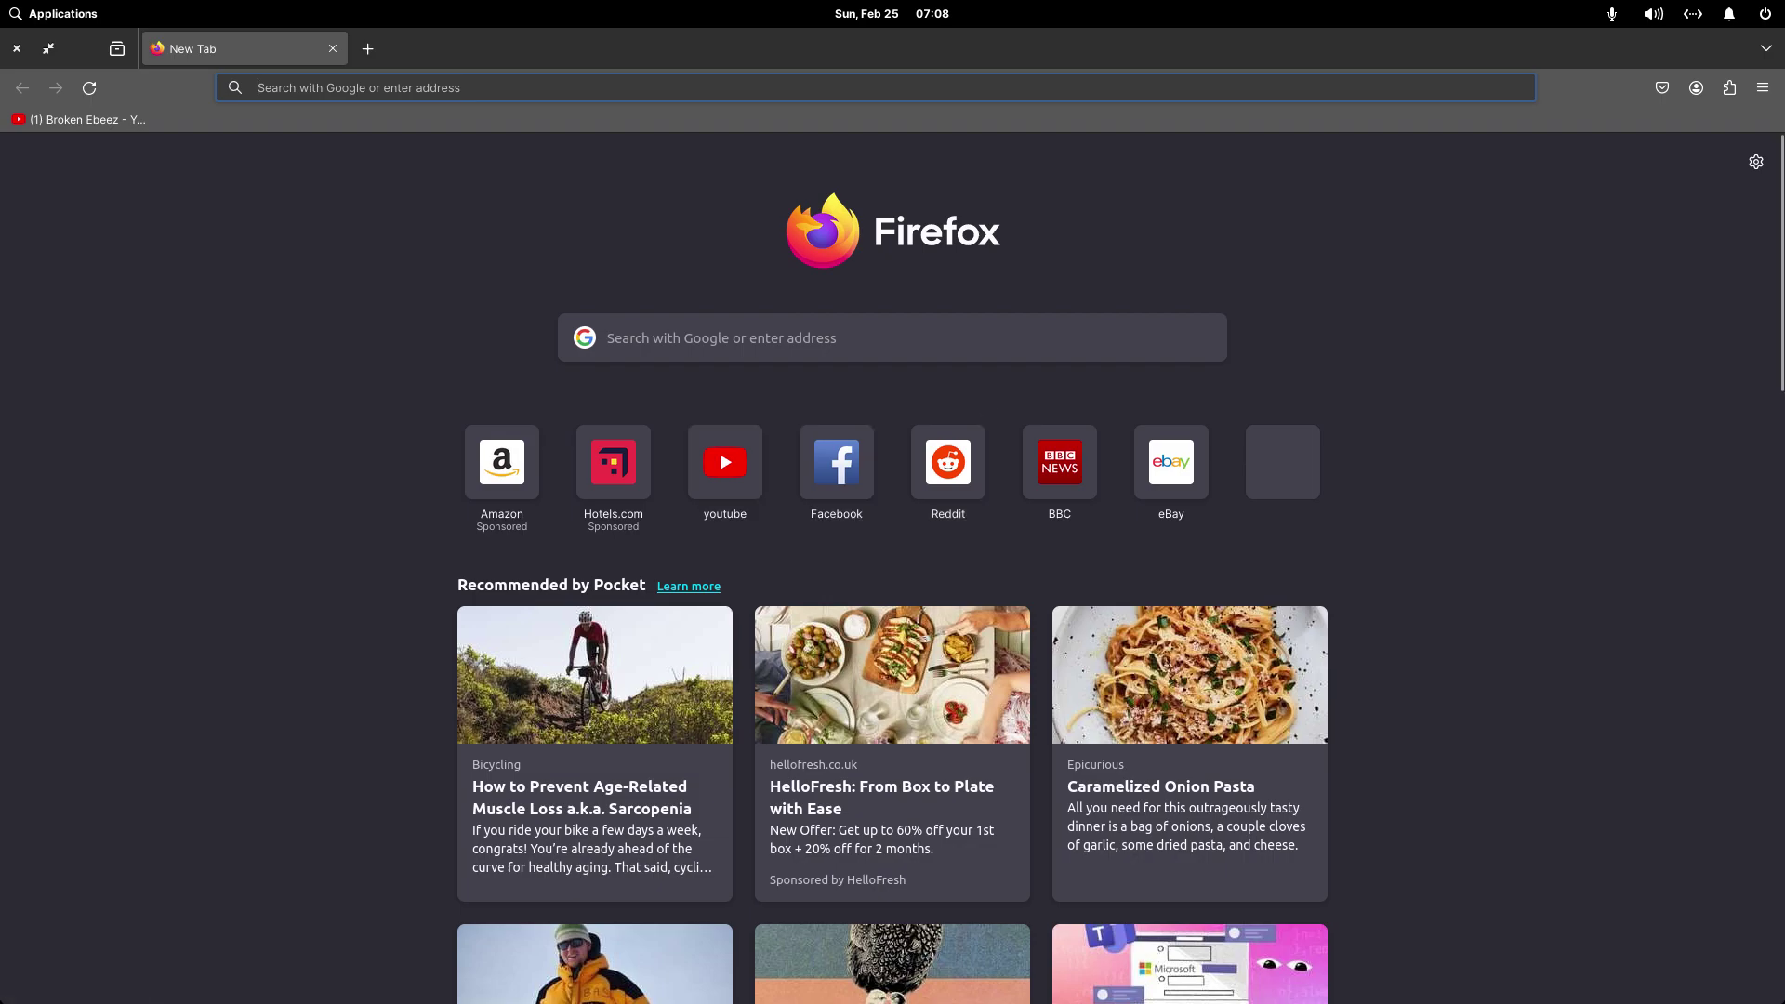
{"action": "left_click", "coordinate": [711, 338]}
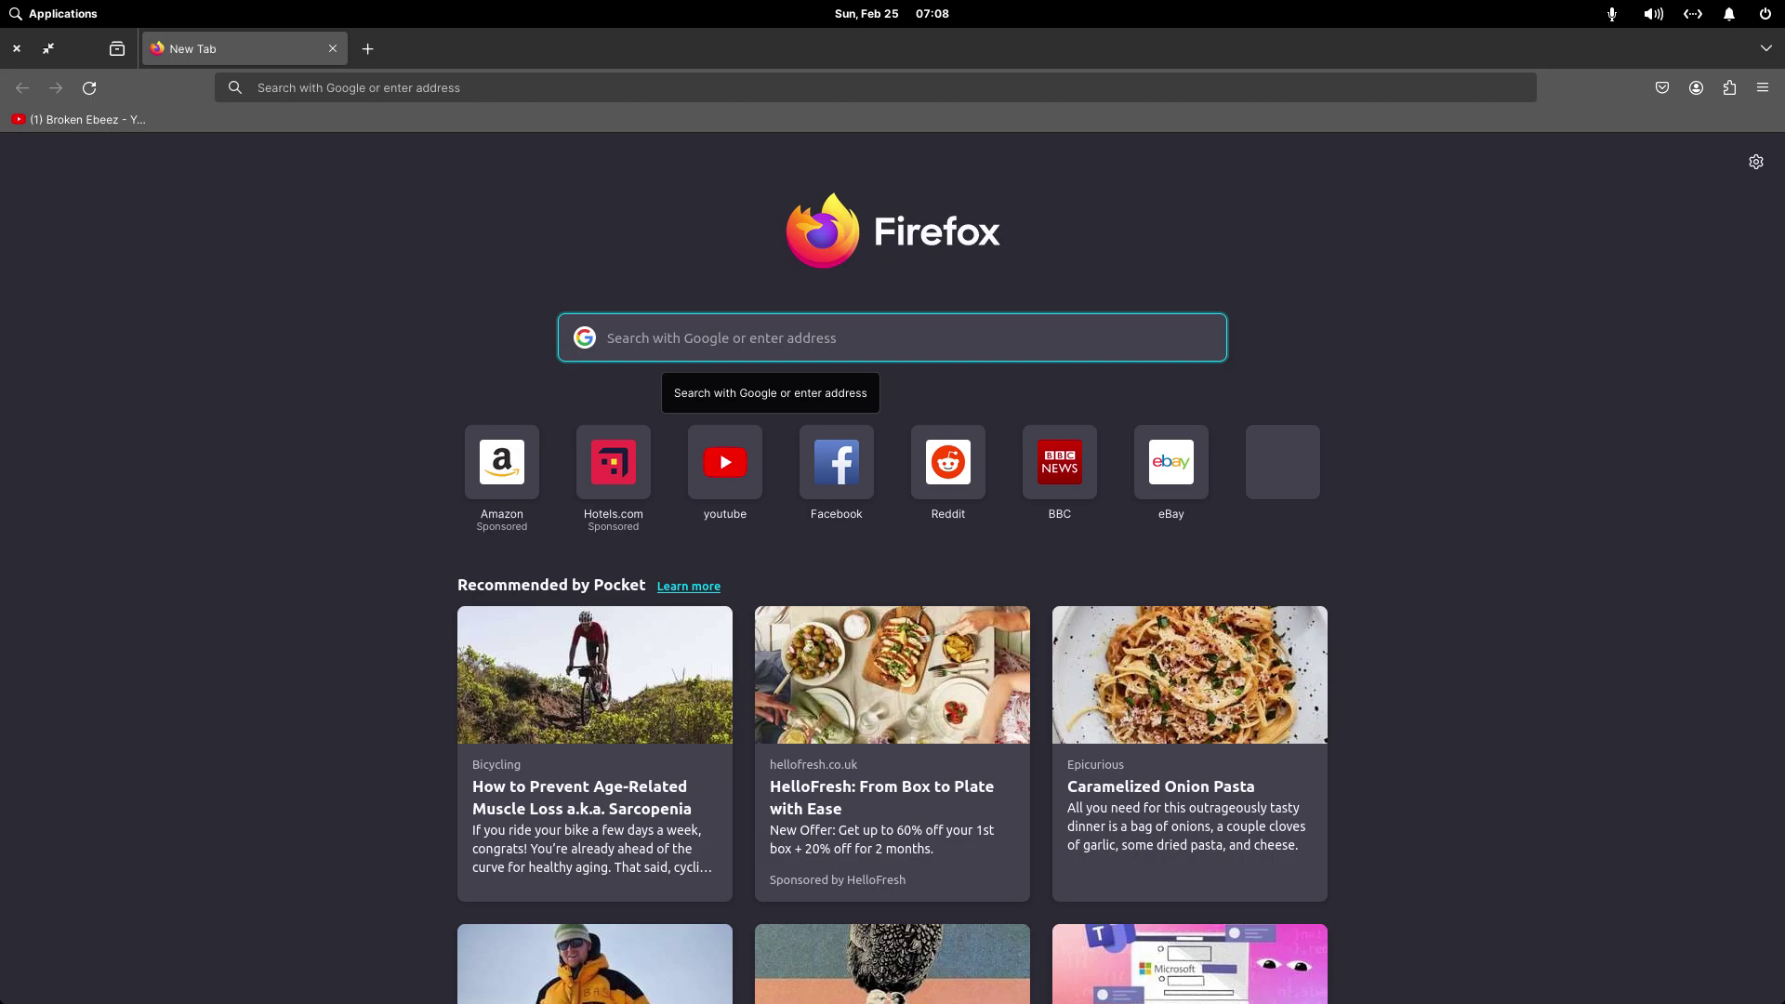
{"action": "type", "text": "google ch"}
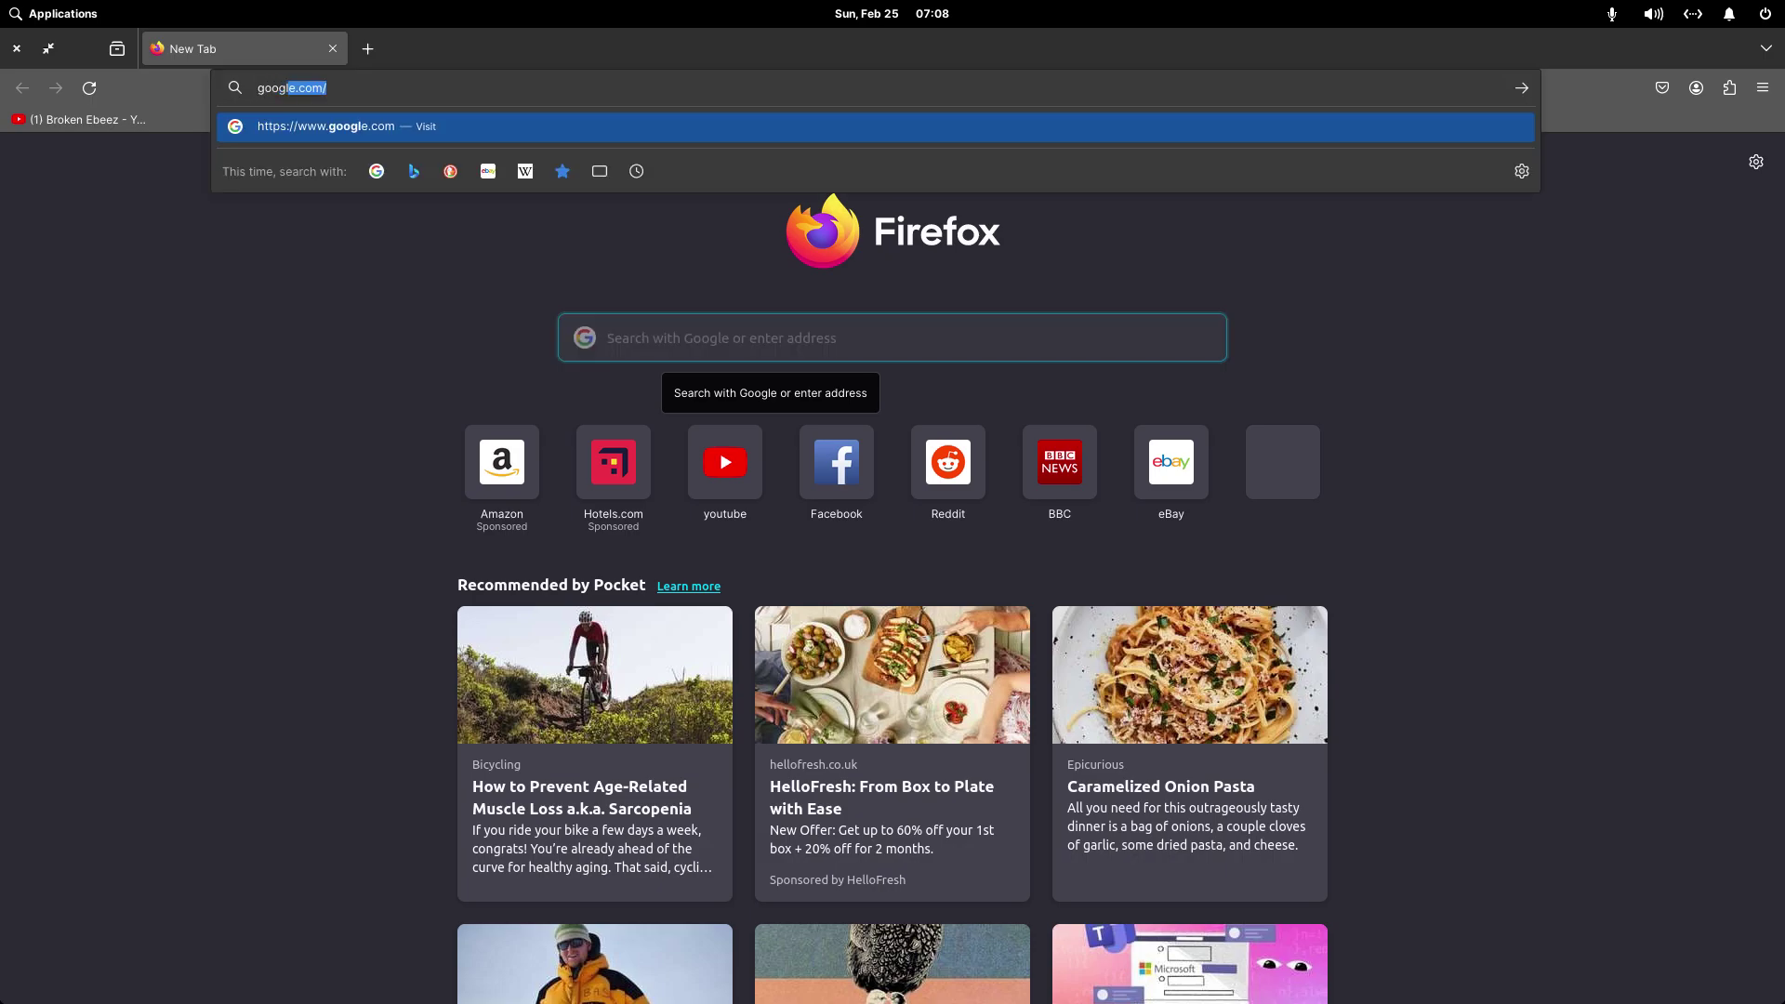
{"action": "type", "text": "rome"}
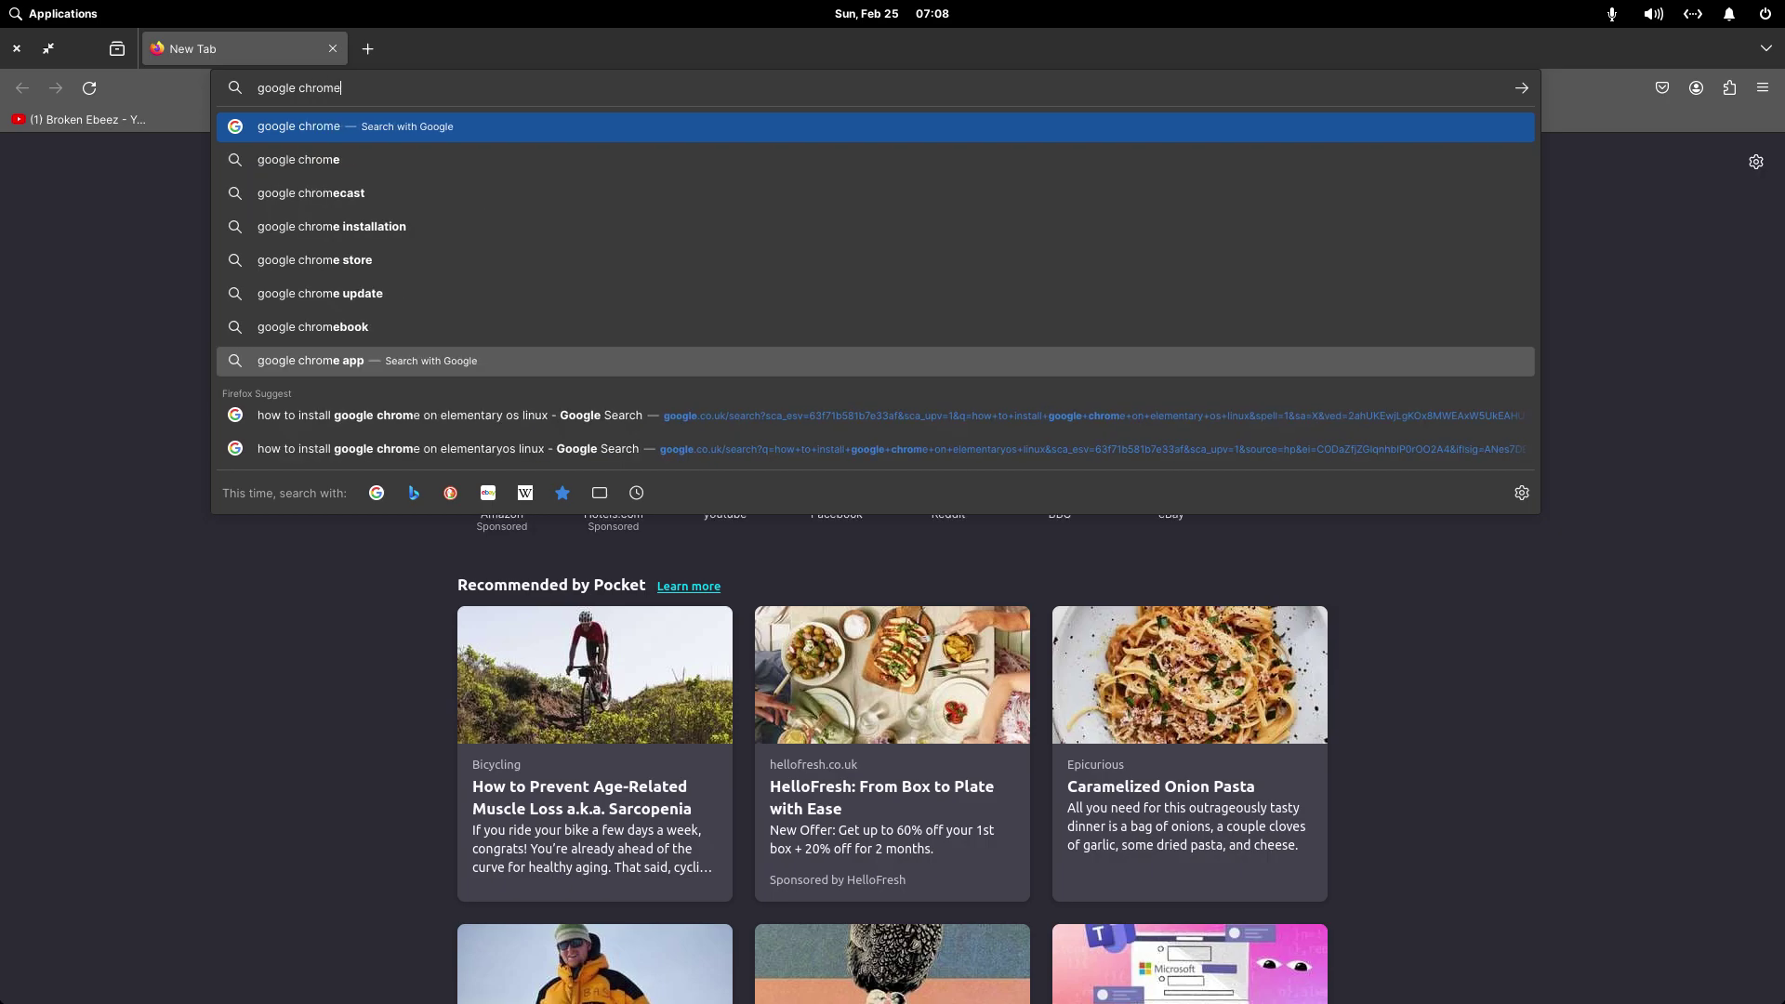
{"action": "key", "text": "Return"}
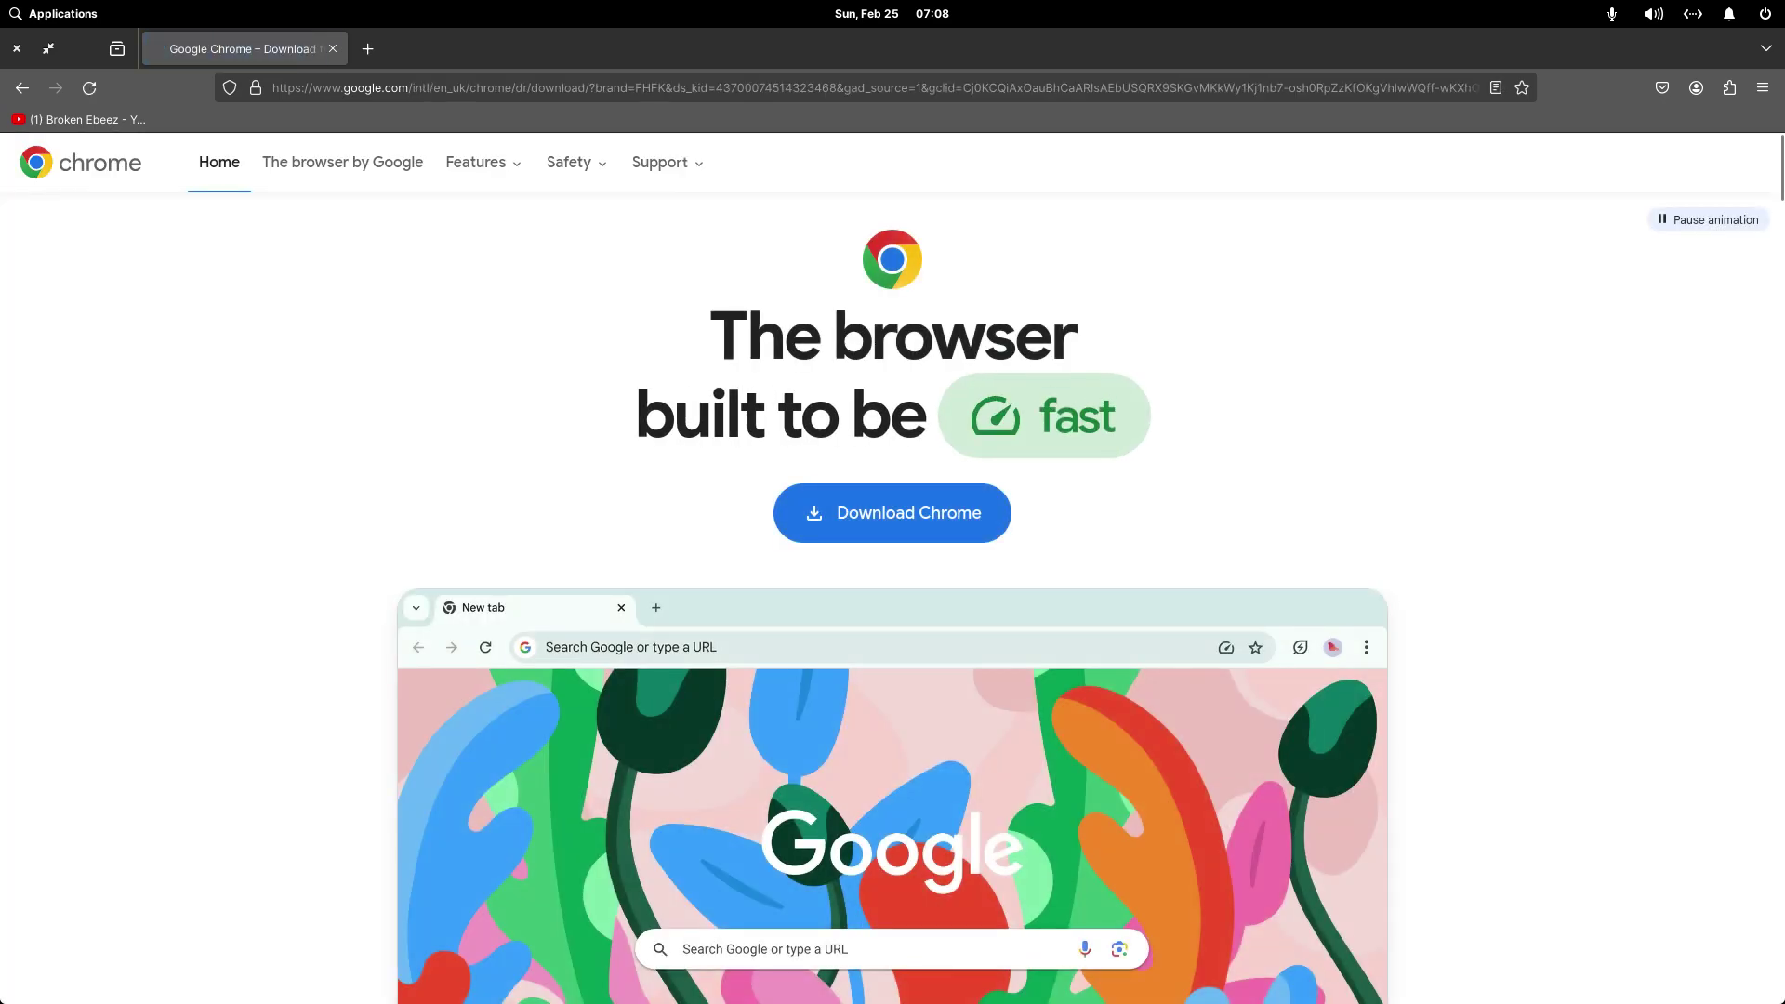
Step: Download the 64 bit .deb (For Debian/Ubuntu) Chrome package, check that the download has completed, and close Firefox
{"action": "left_click", "coordinate": [891, 512]}
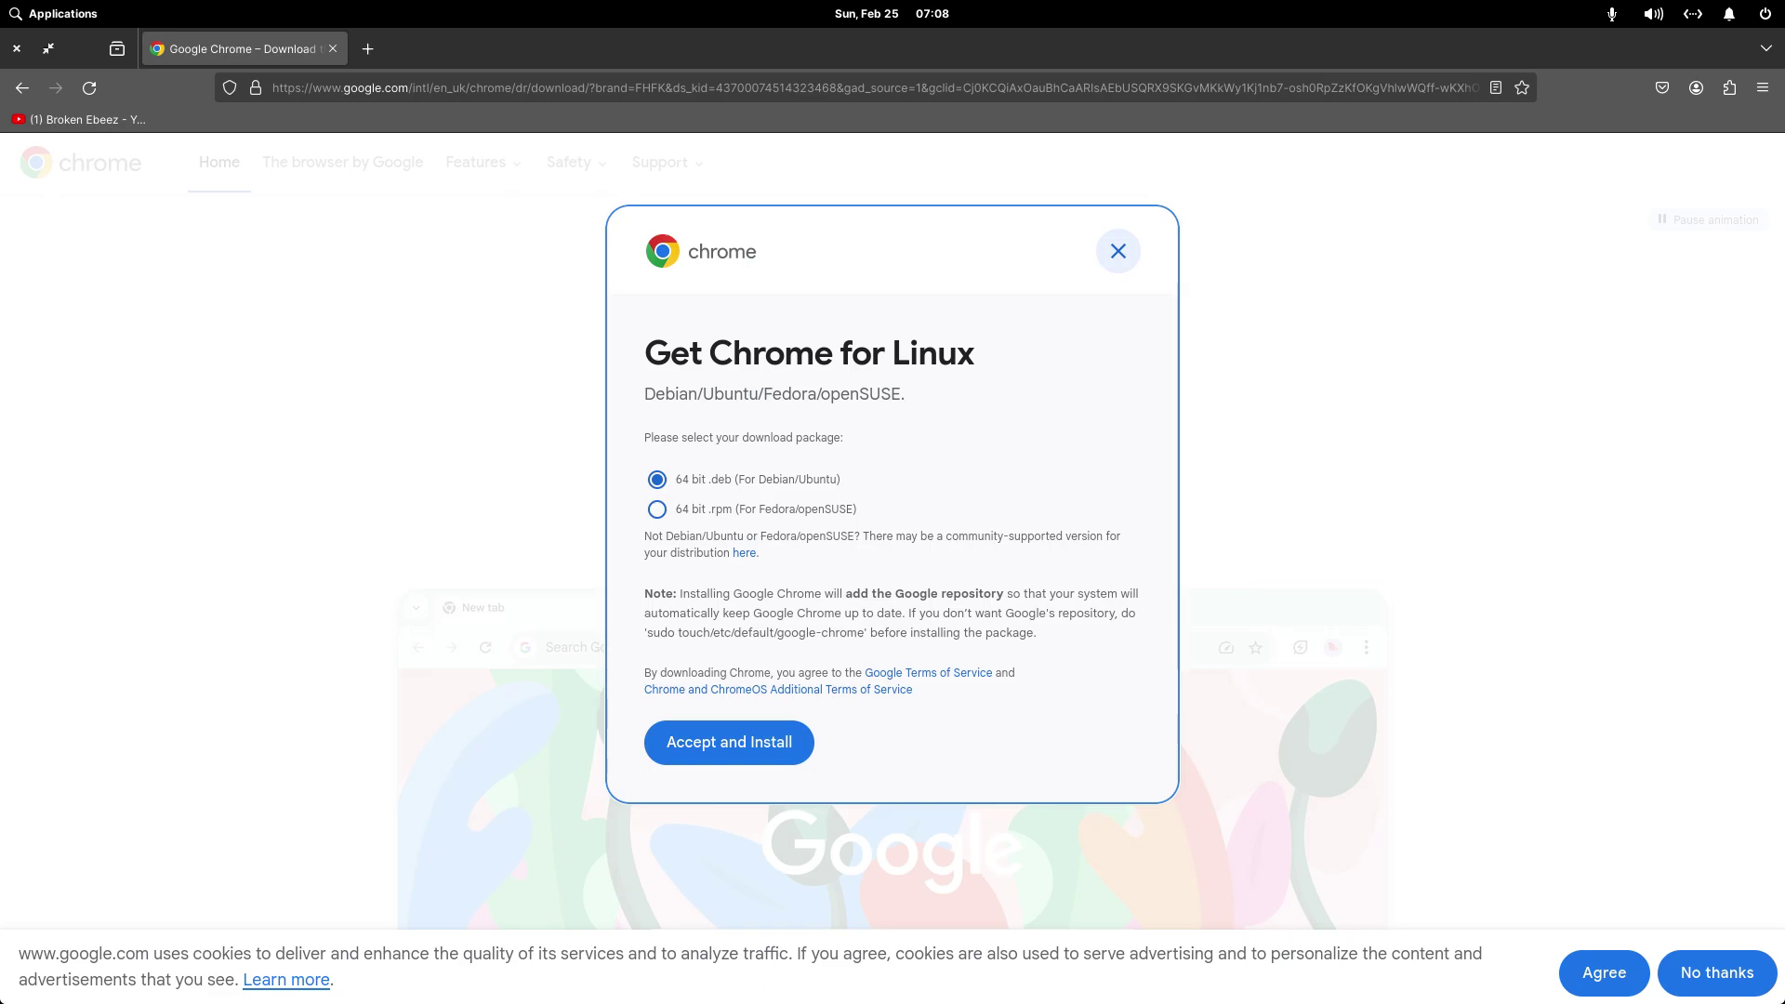
{"action": "left_click", "coordinate": [729, 743]}
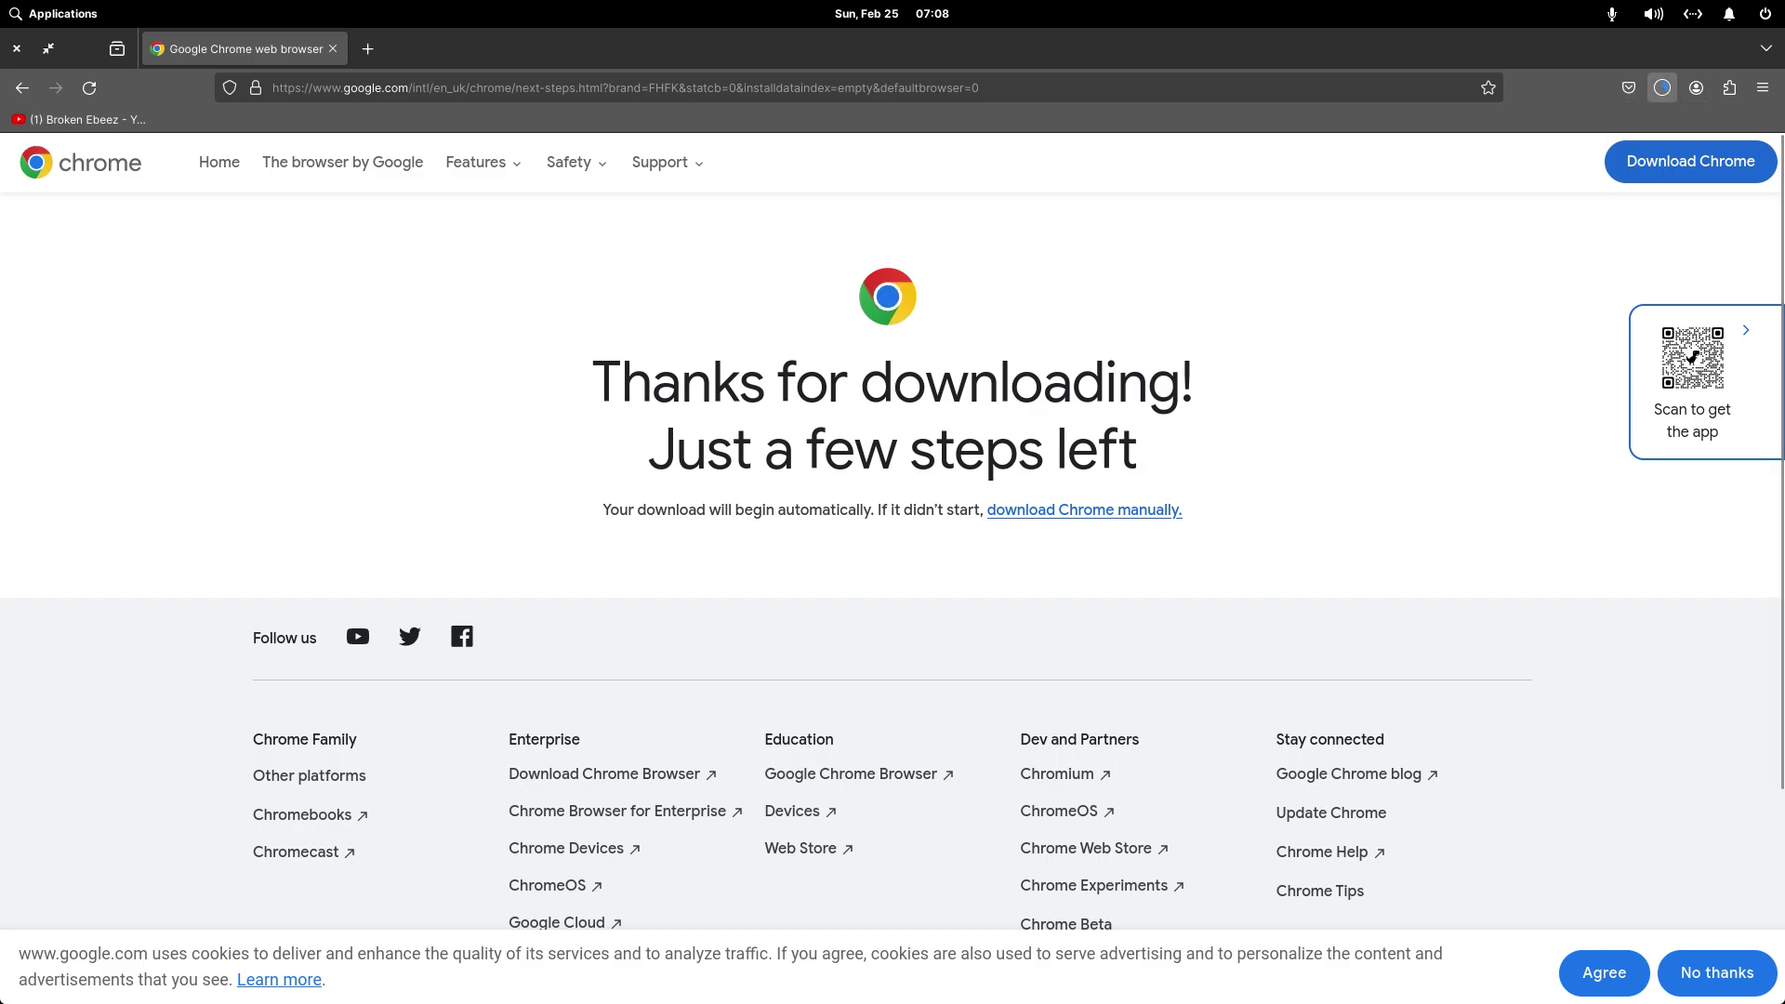
{"action": "left_click", "coordinate": [1662, 87]}
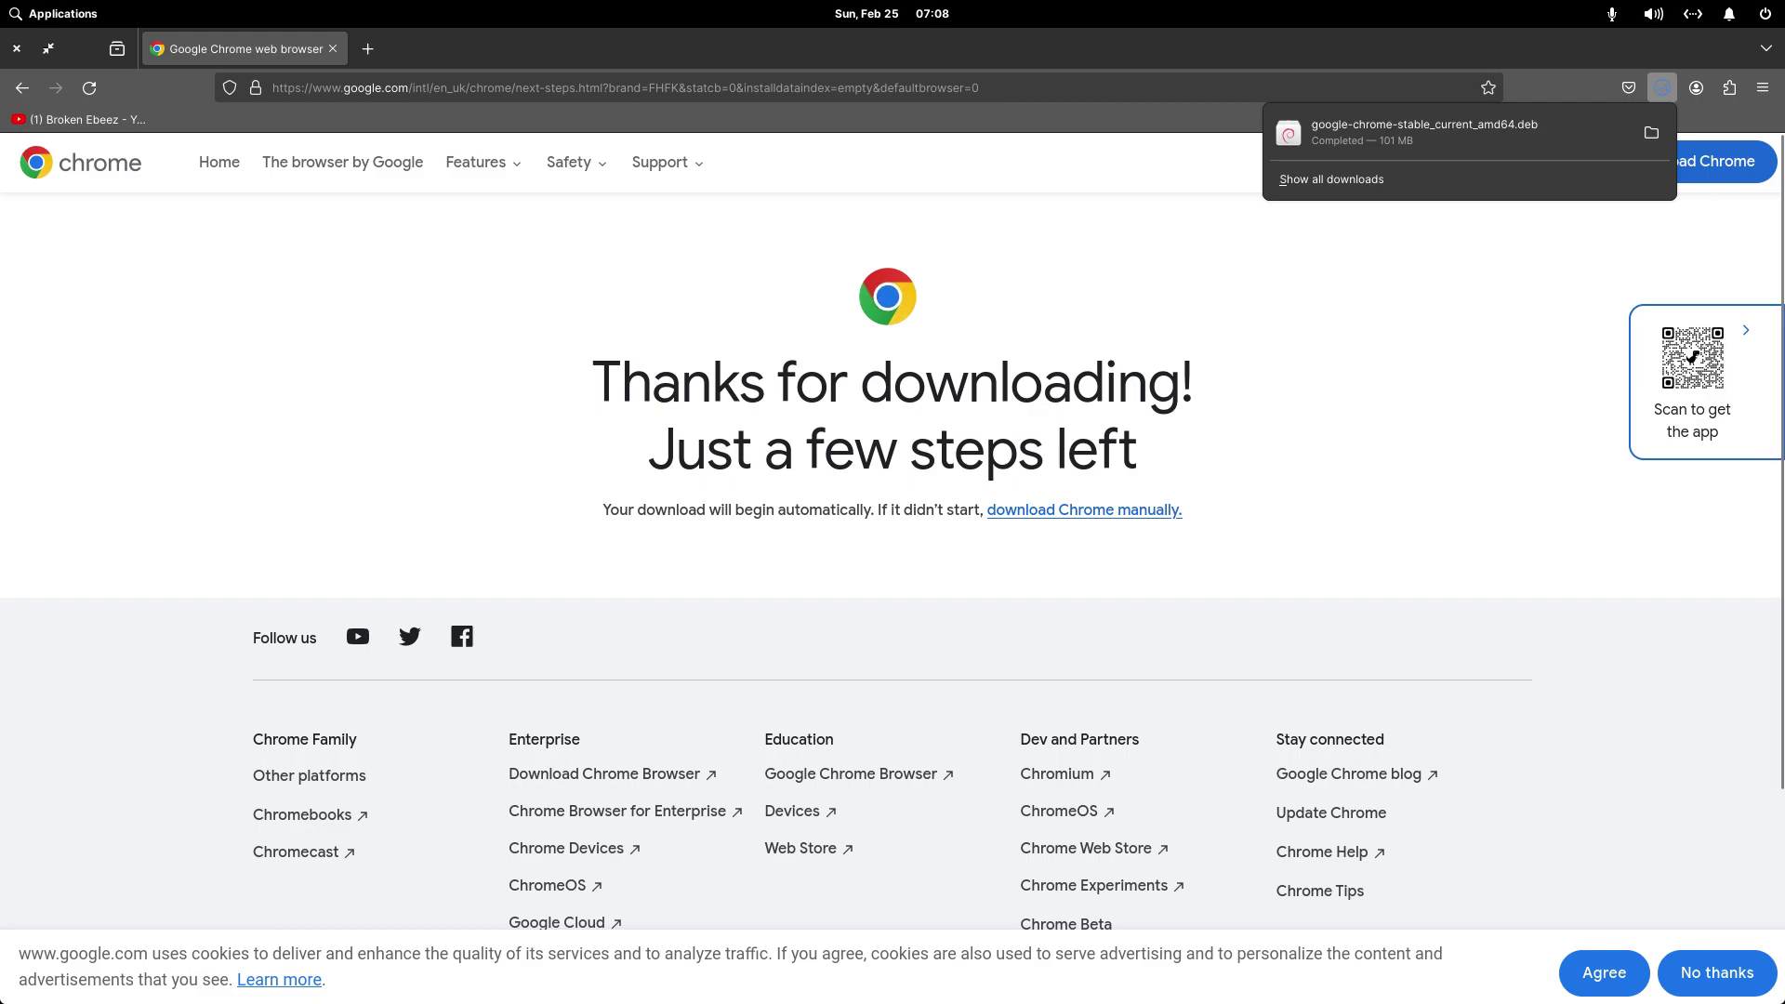
{"action": "key", "text": "Escape"}
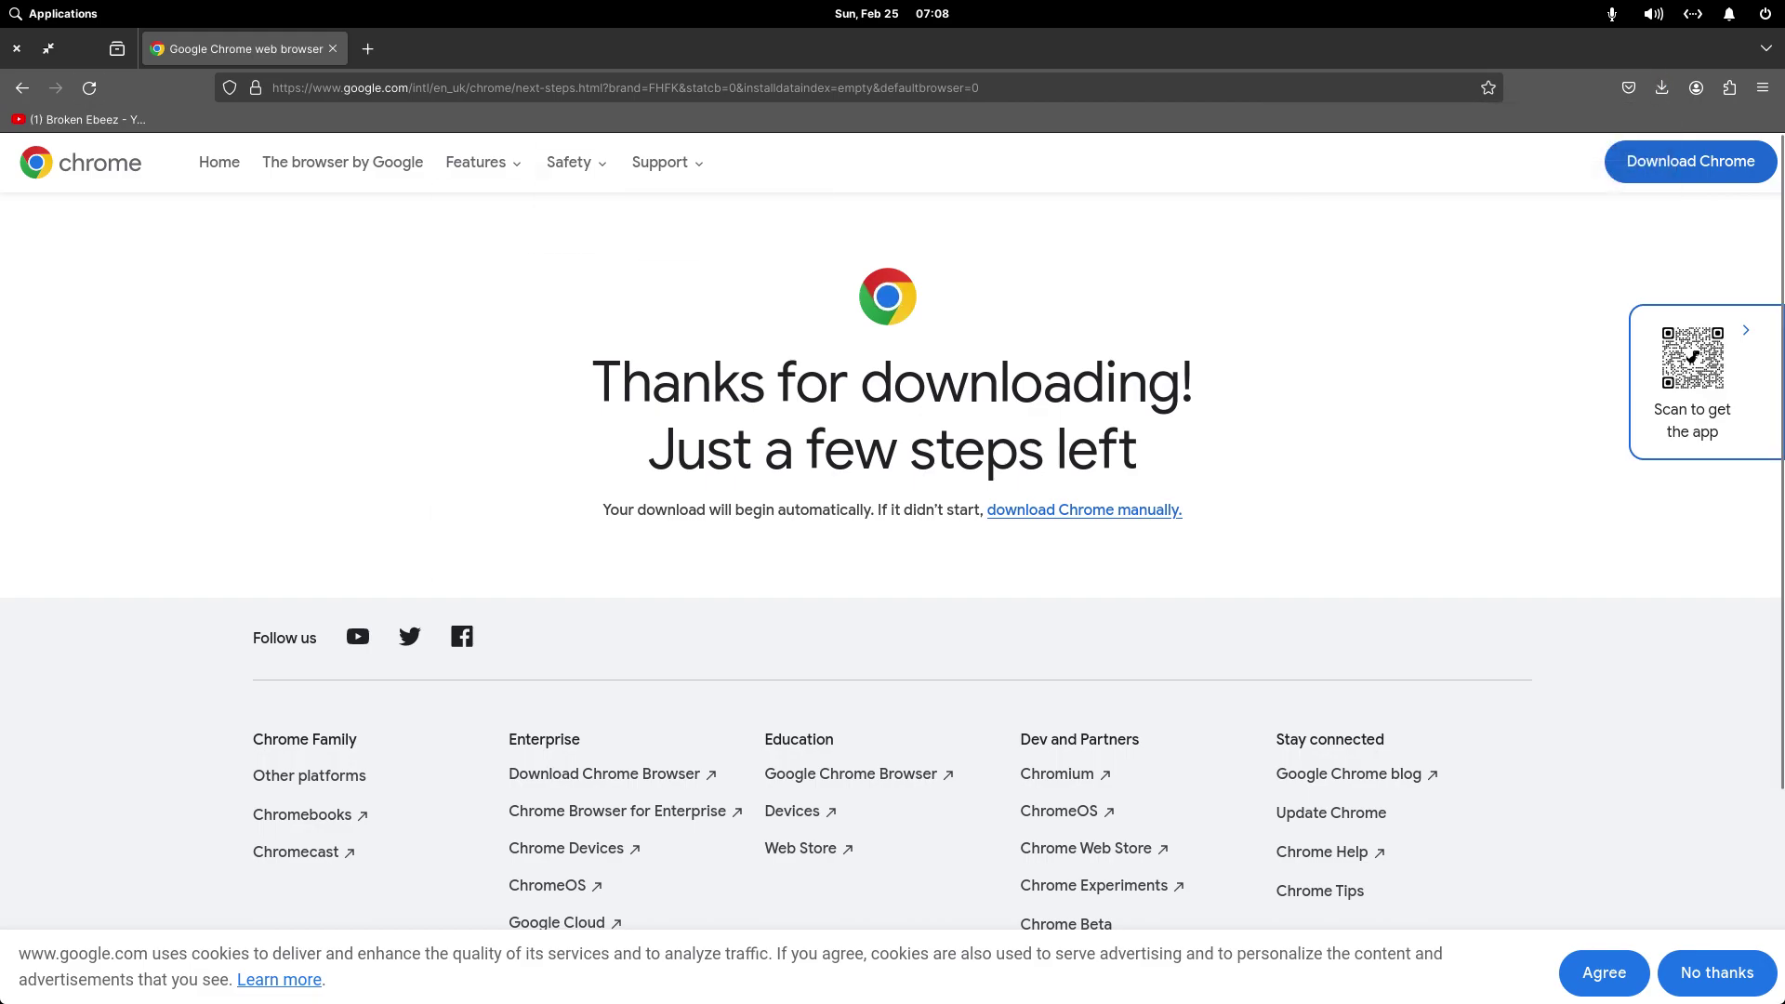
{"action": "left_click", "coordinate": [16, 49]}
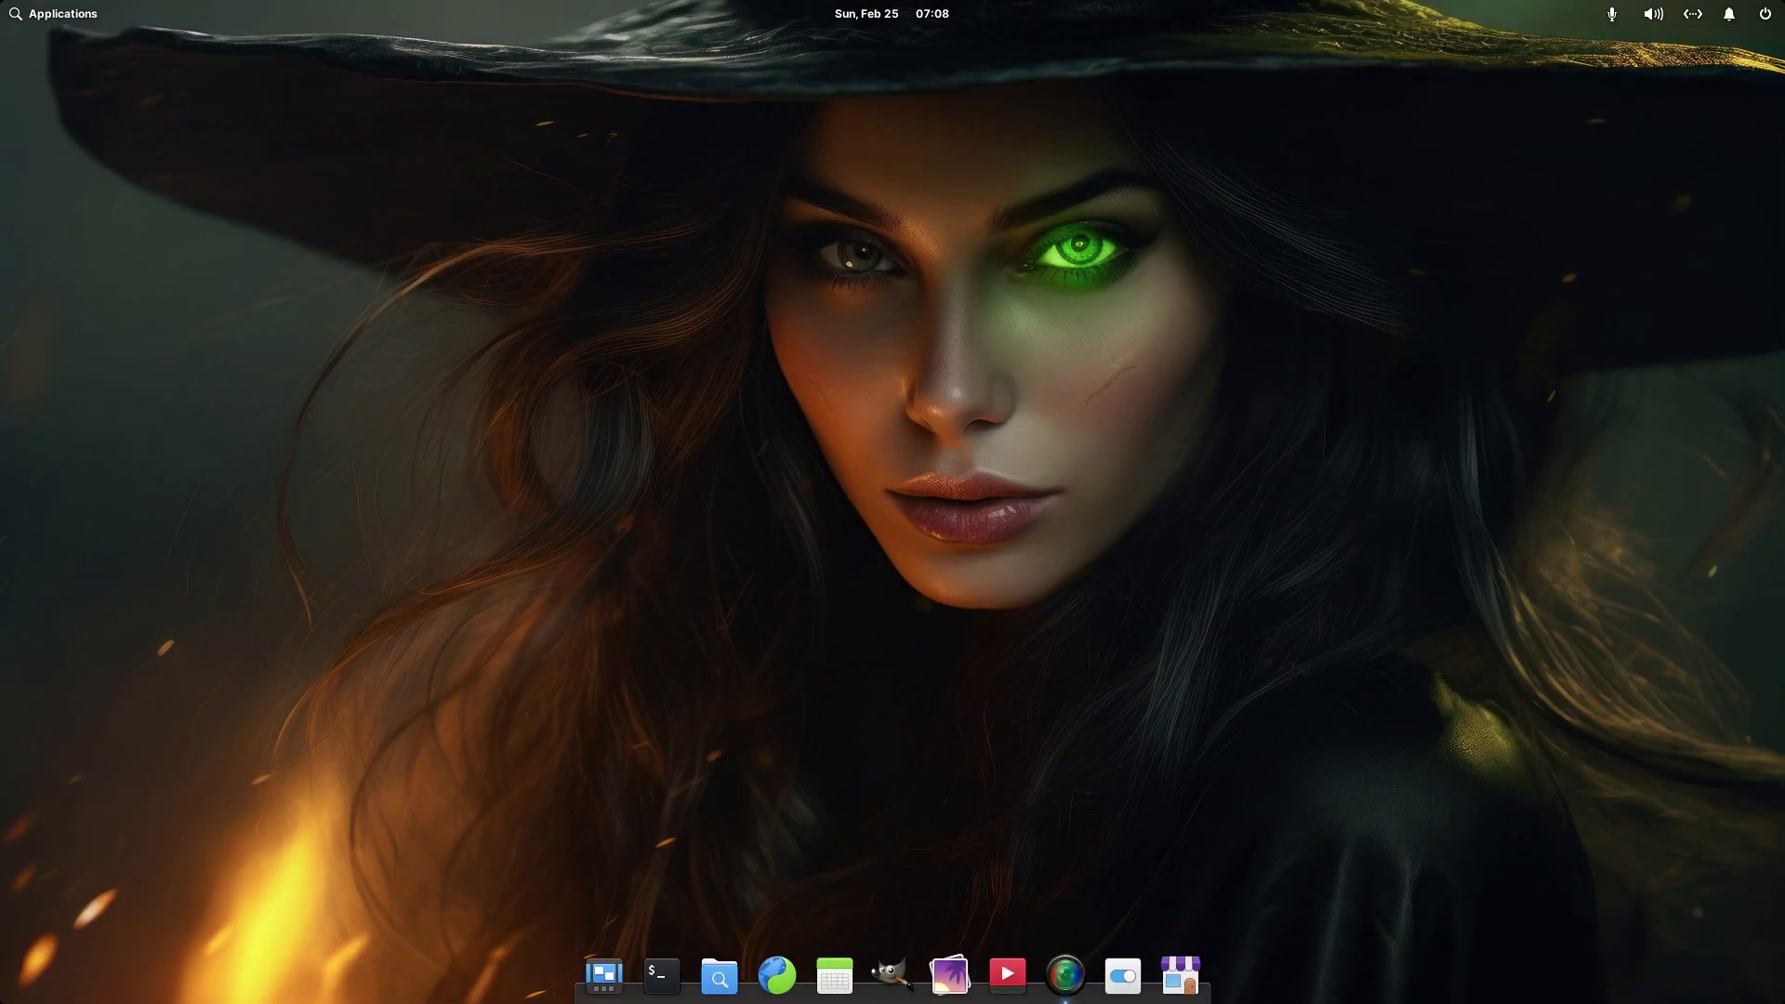
Step: Try to open google-chrome-stable_current_amd64.deb from the Downloads folder, and close the archive and file manager windows
{"action": "left_click", "coordinate": [719, 976]}
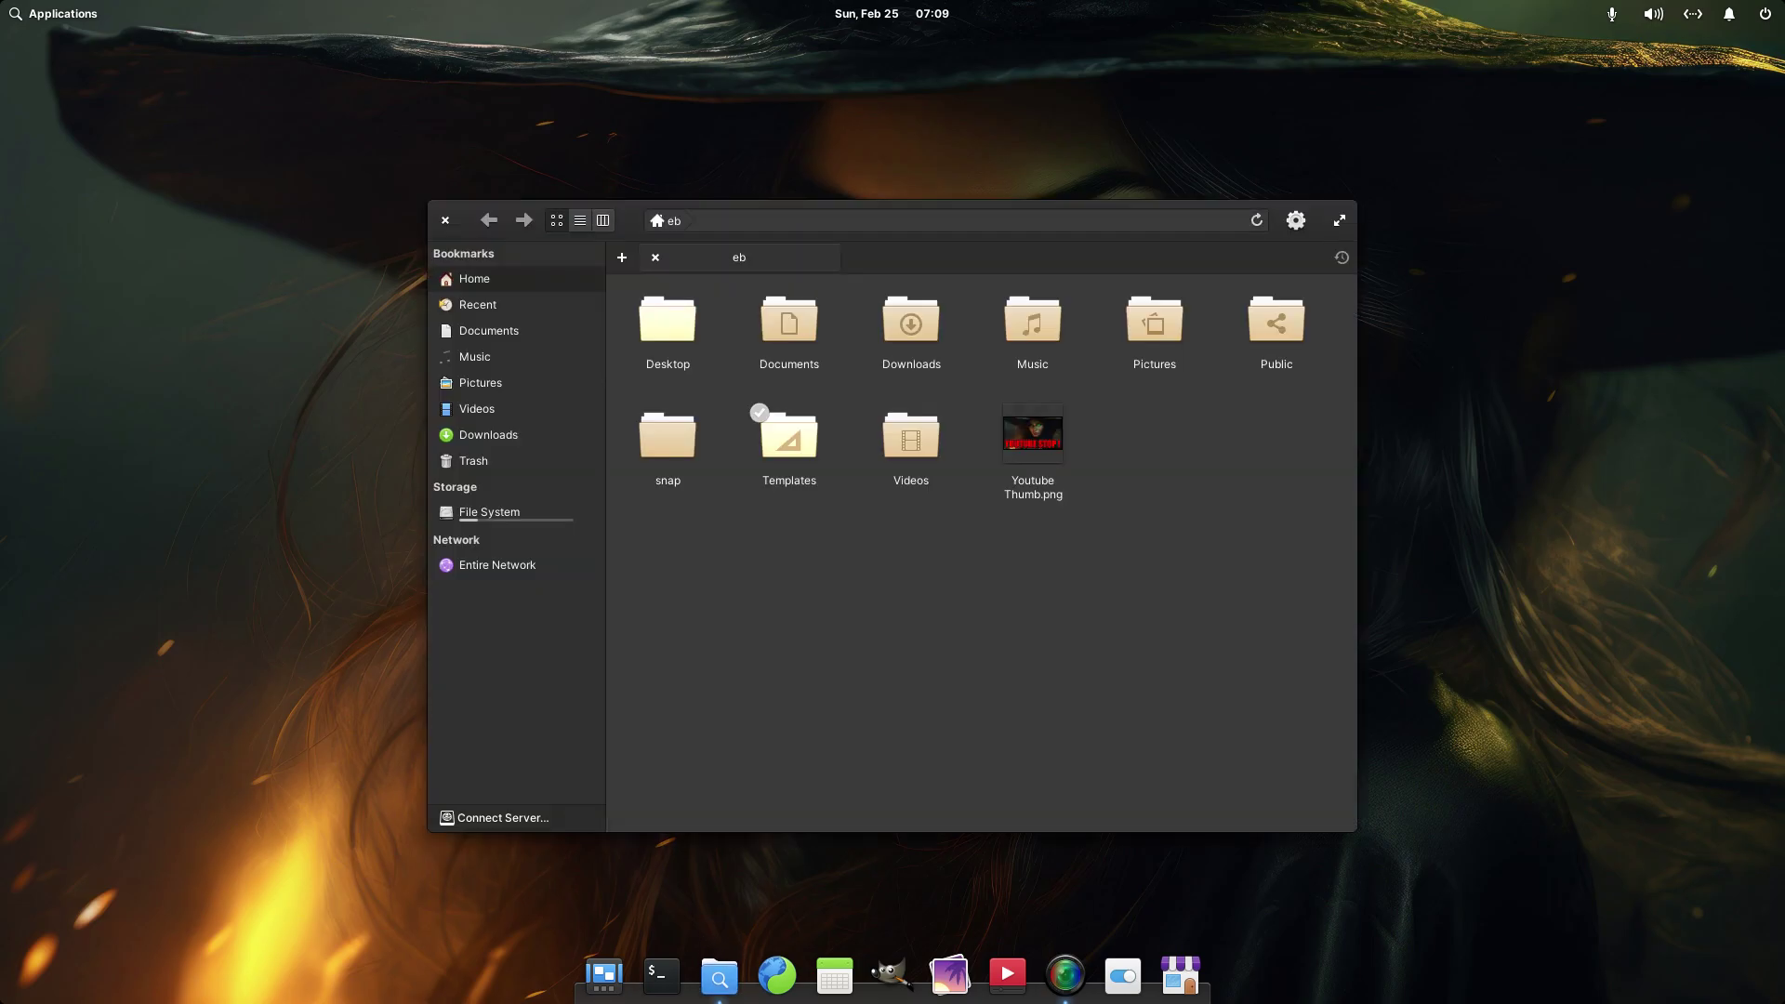
{"action": "left_click", "coordinate": [910, 325]}
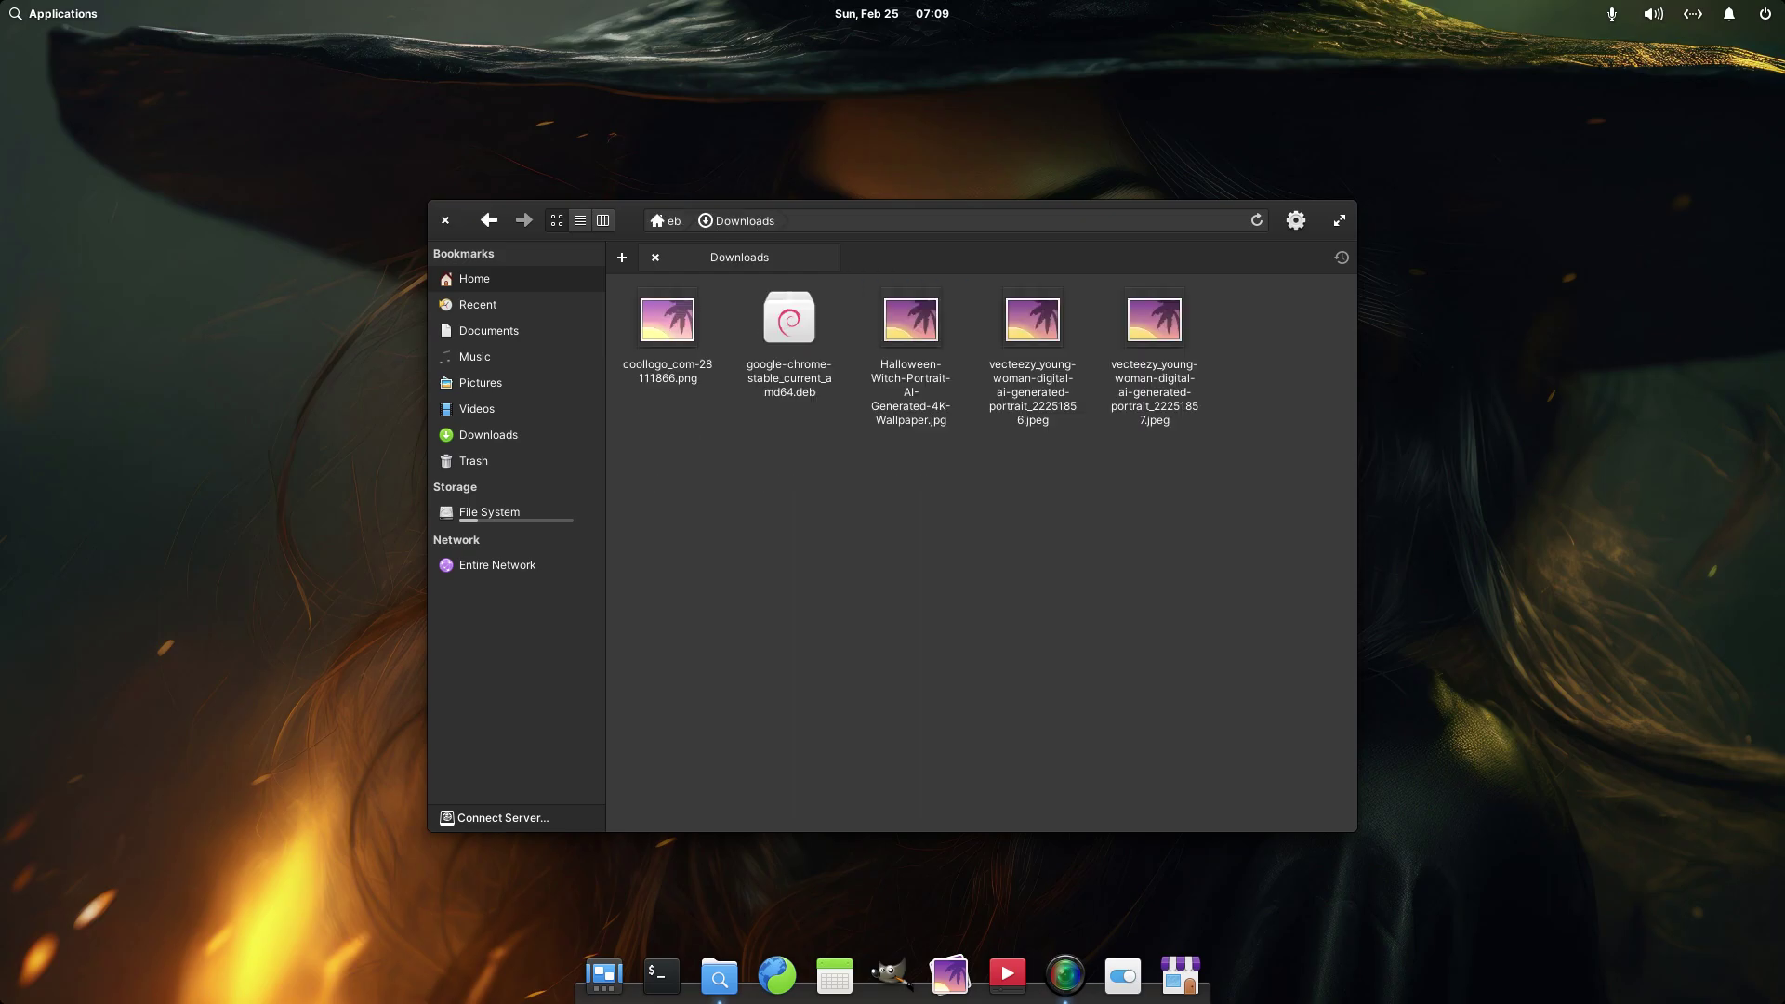
{"action": "double_click", "coordinate": [789, 321]}
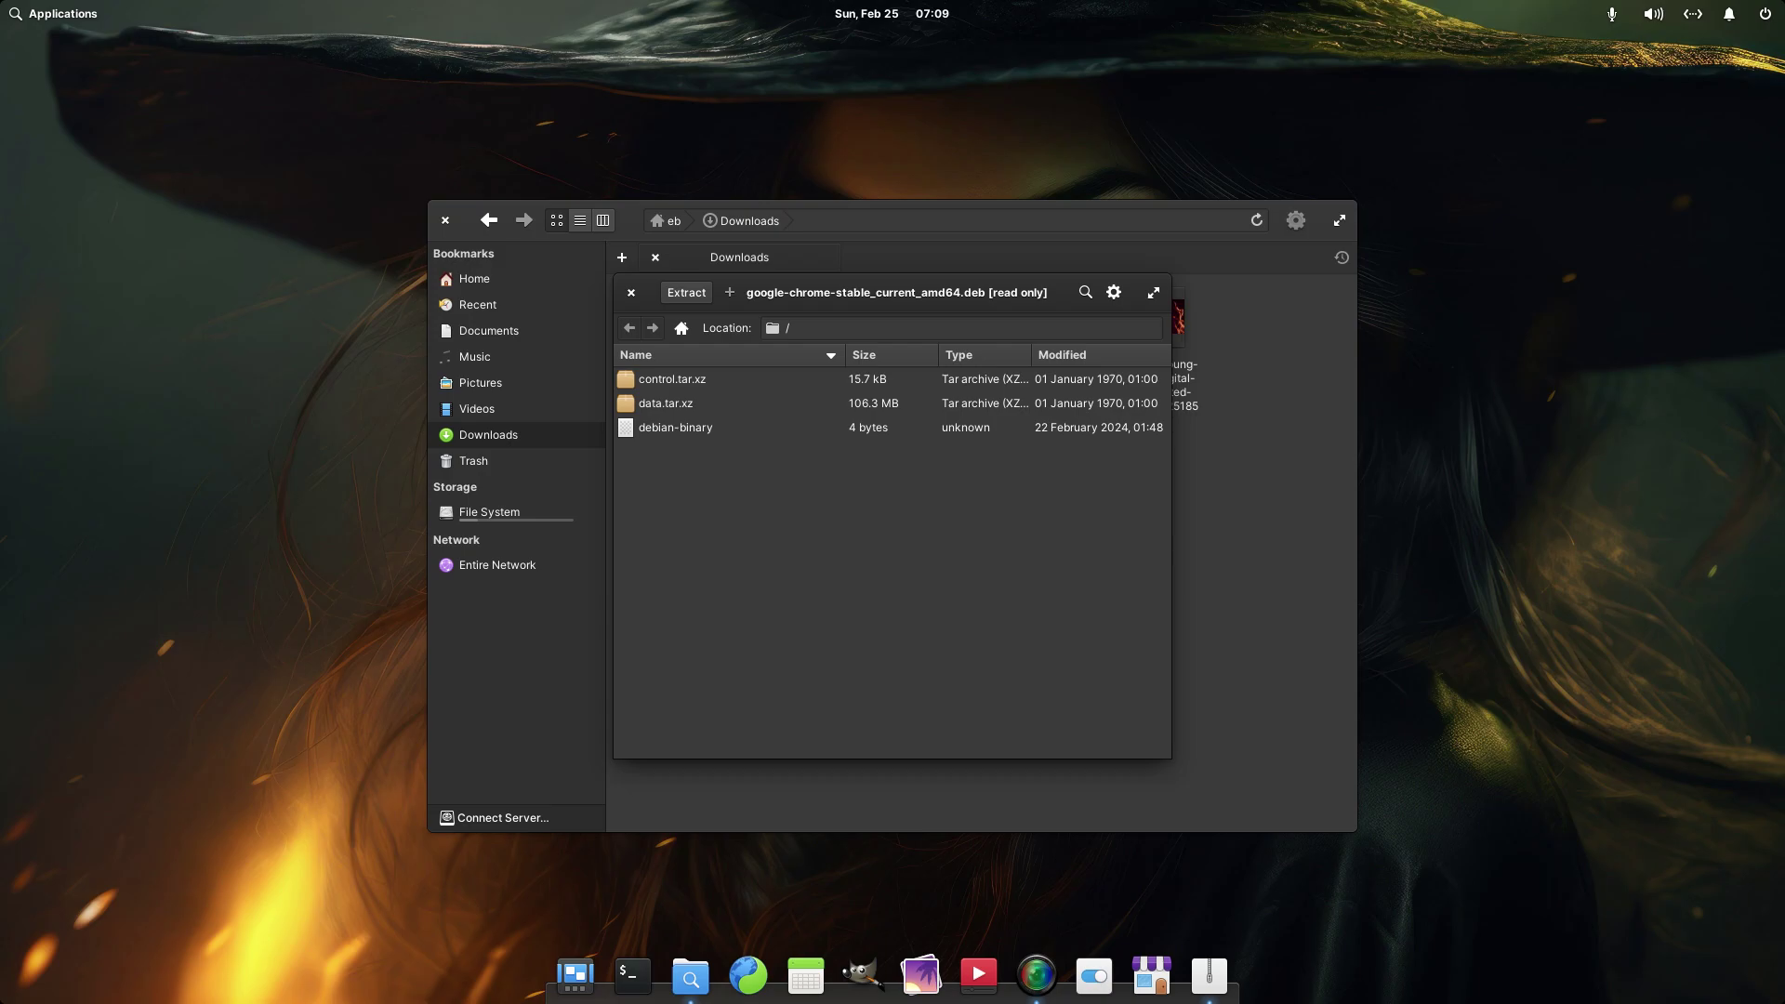
{"action": "left_click", "coordinate": [632, 293]}
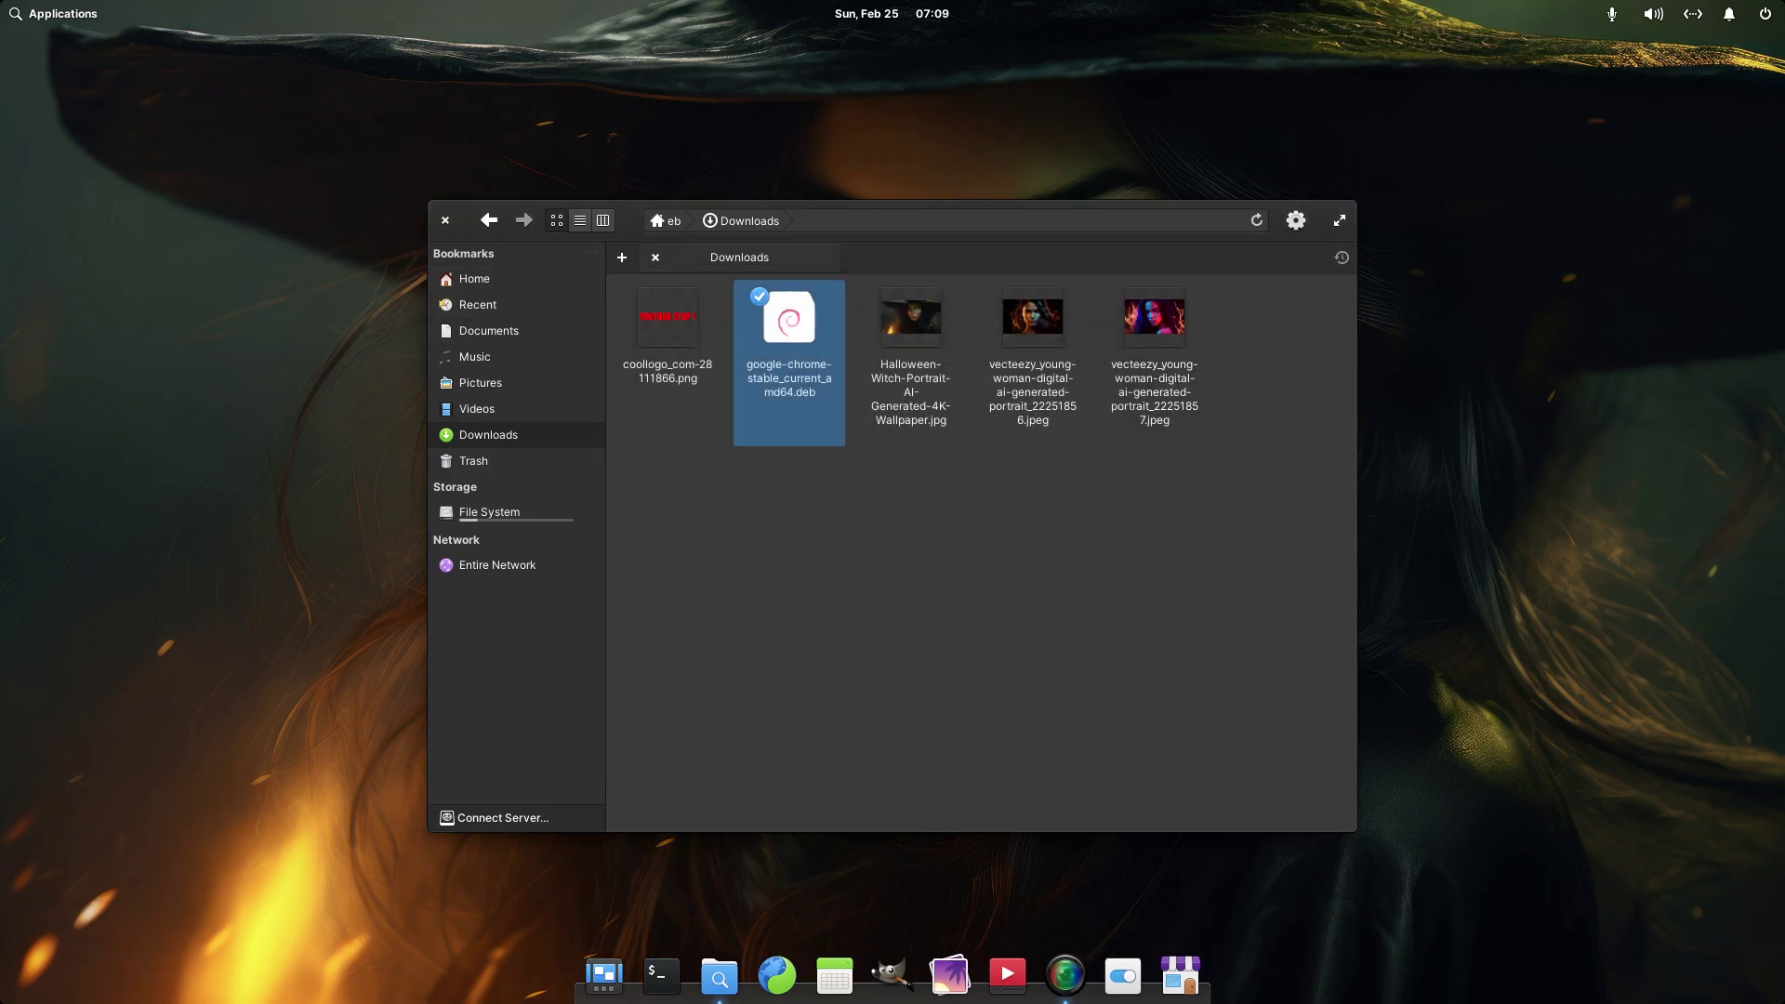
{"action": "key", "text": "ctrl+w"}
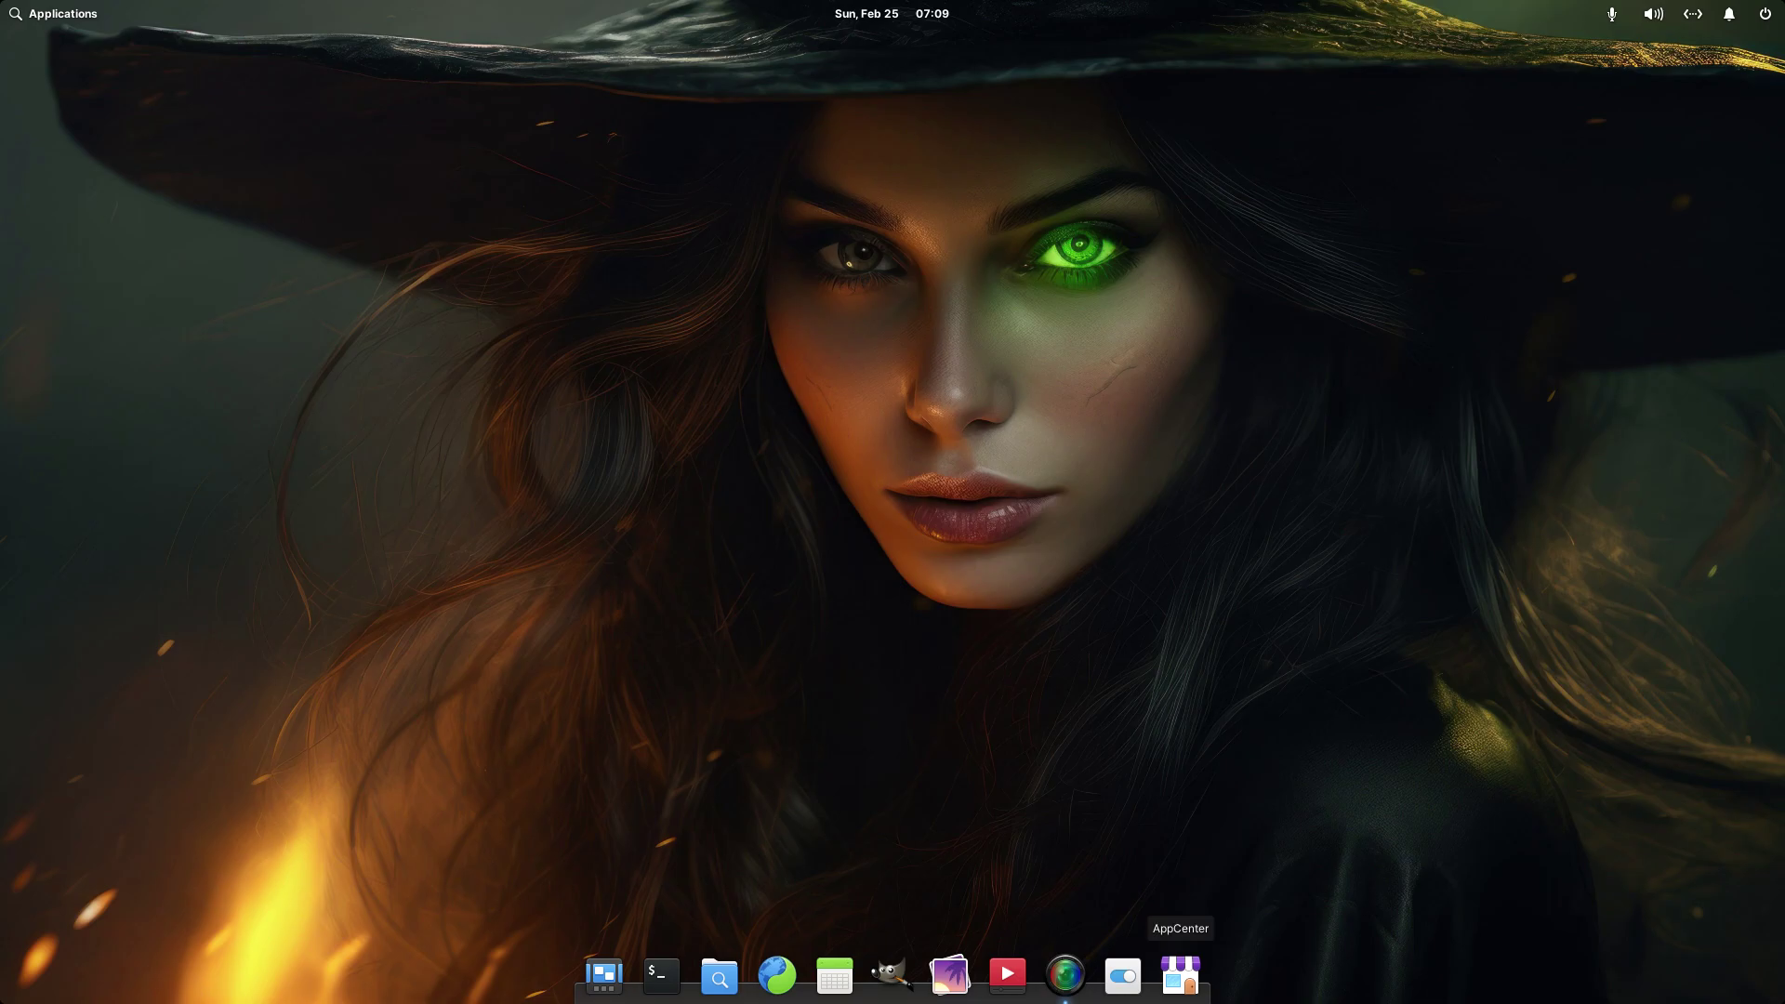
Step: Open AppCenter, search for "edd" and select Eddy, the .deb file installer, in the results
{"action": "left_click", "coordinate": [1180, 976]}
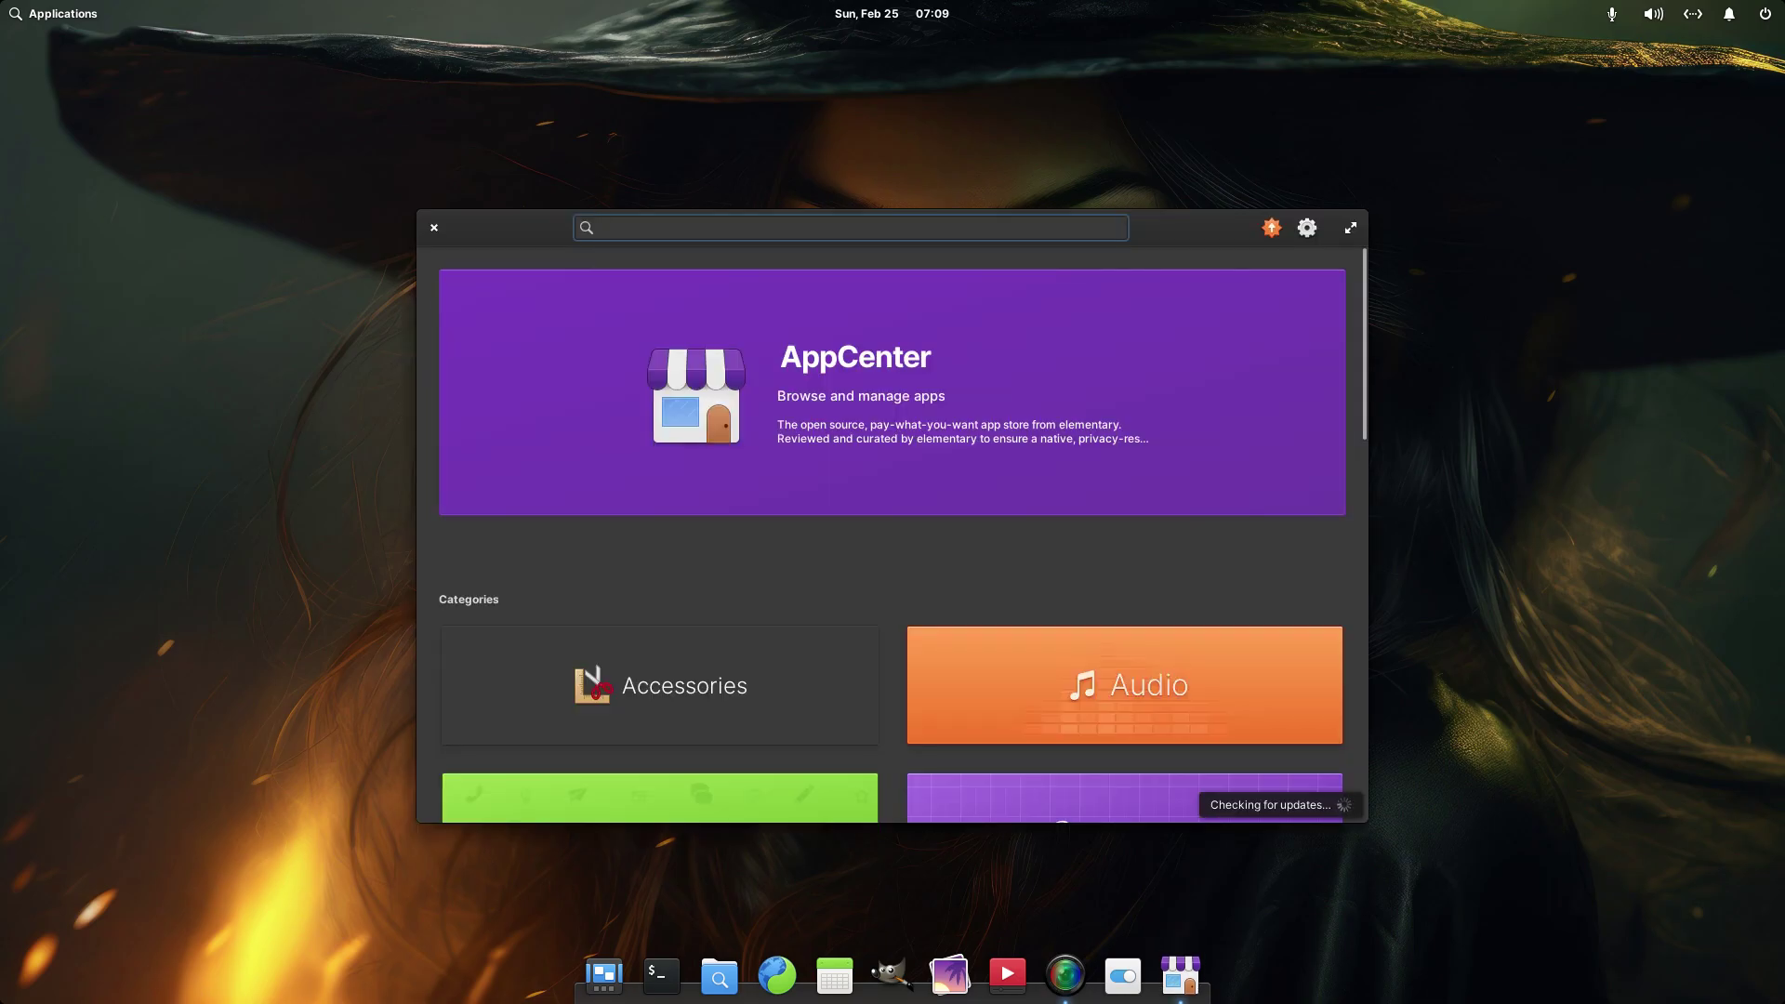
{"action": "type", "text": "eddy"}
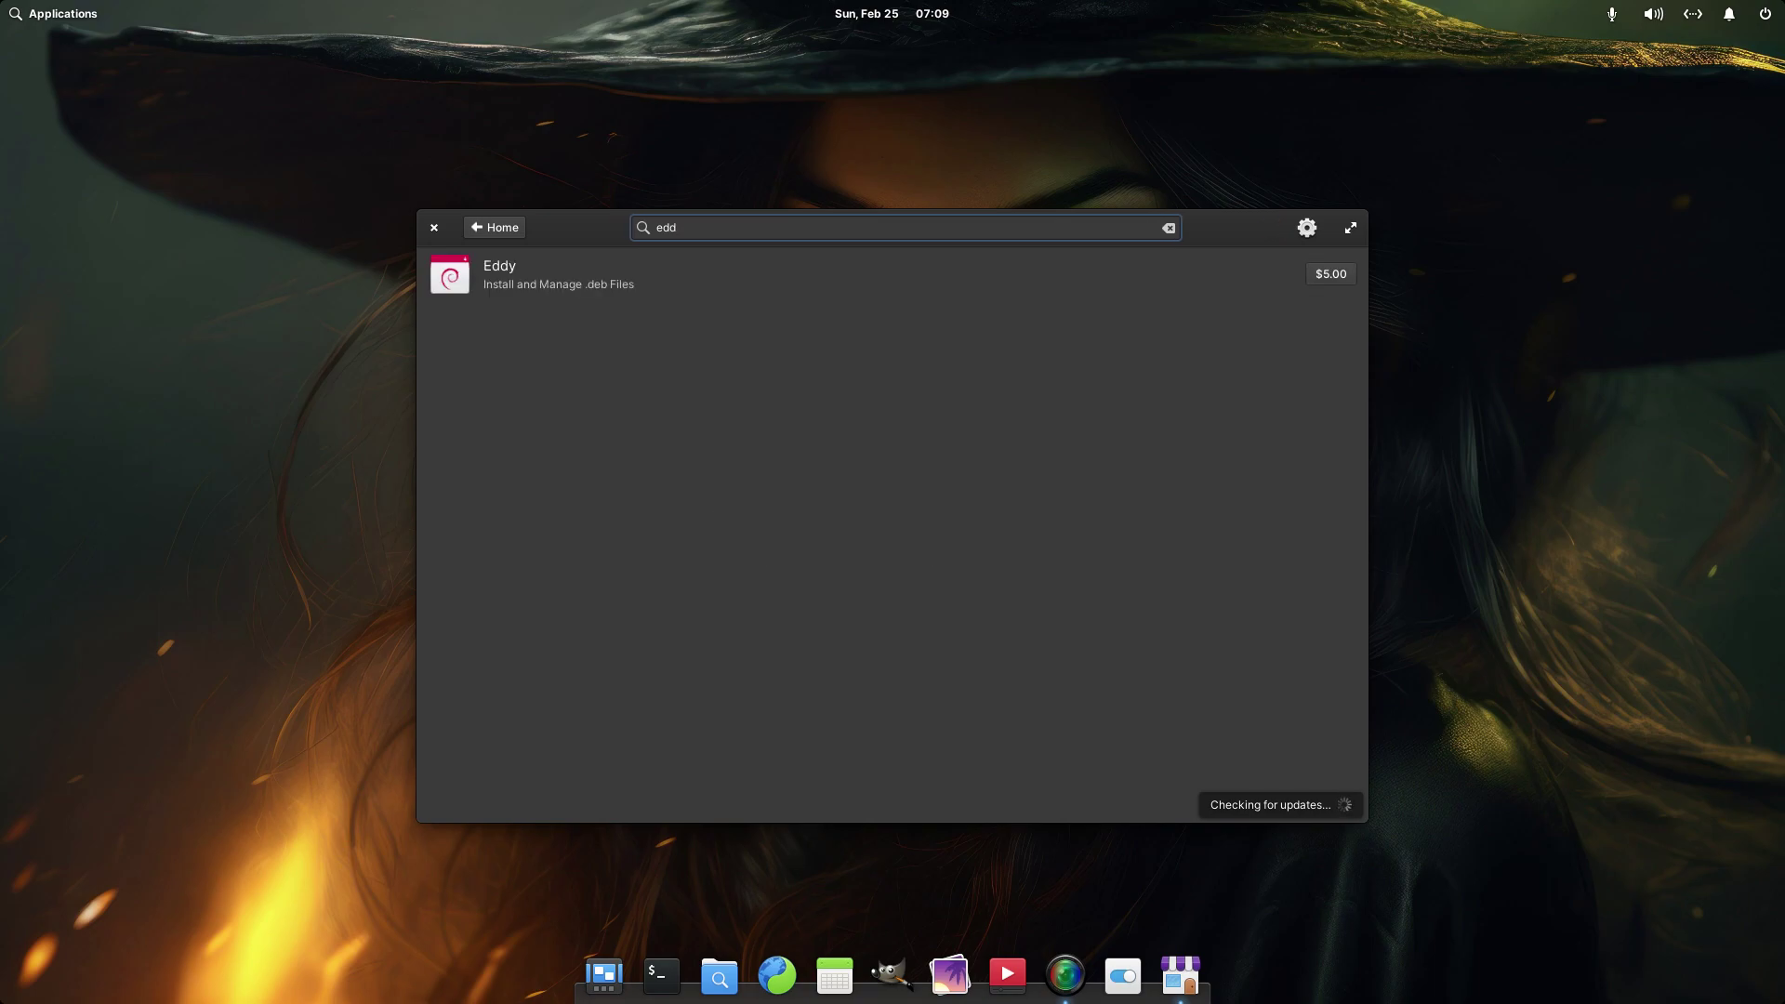
{"action": "key", "text": "Down"}
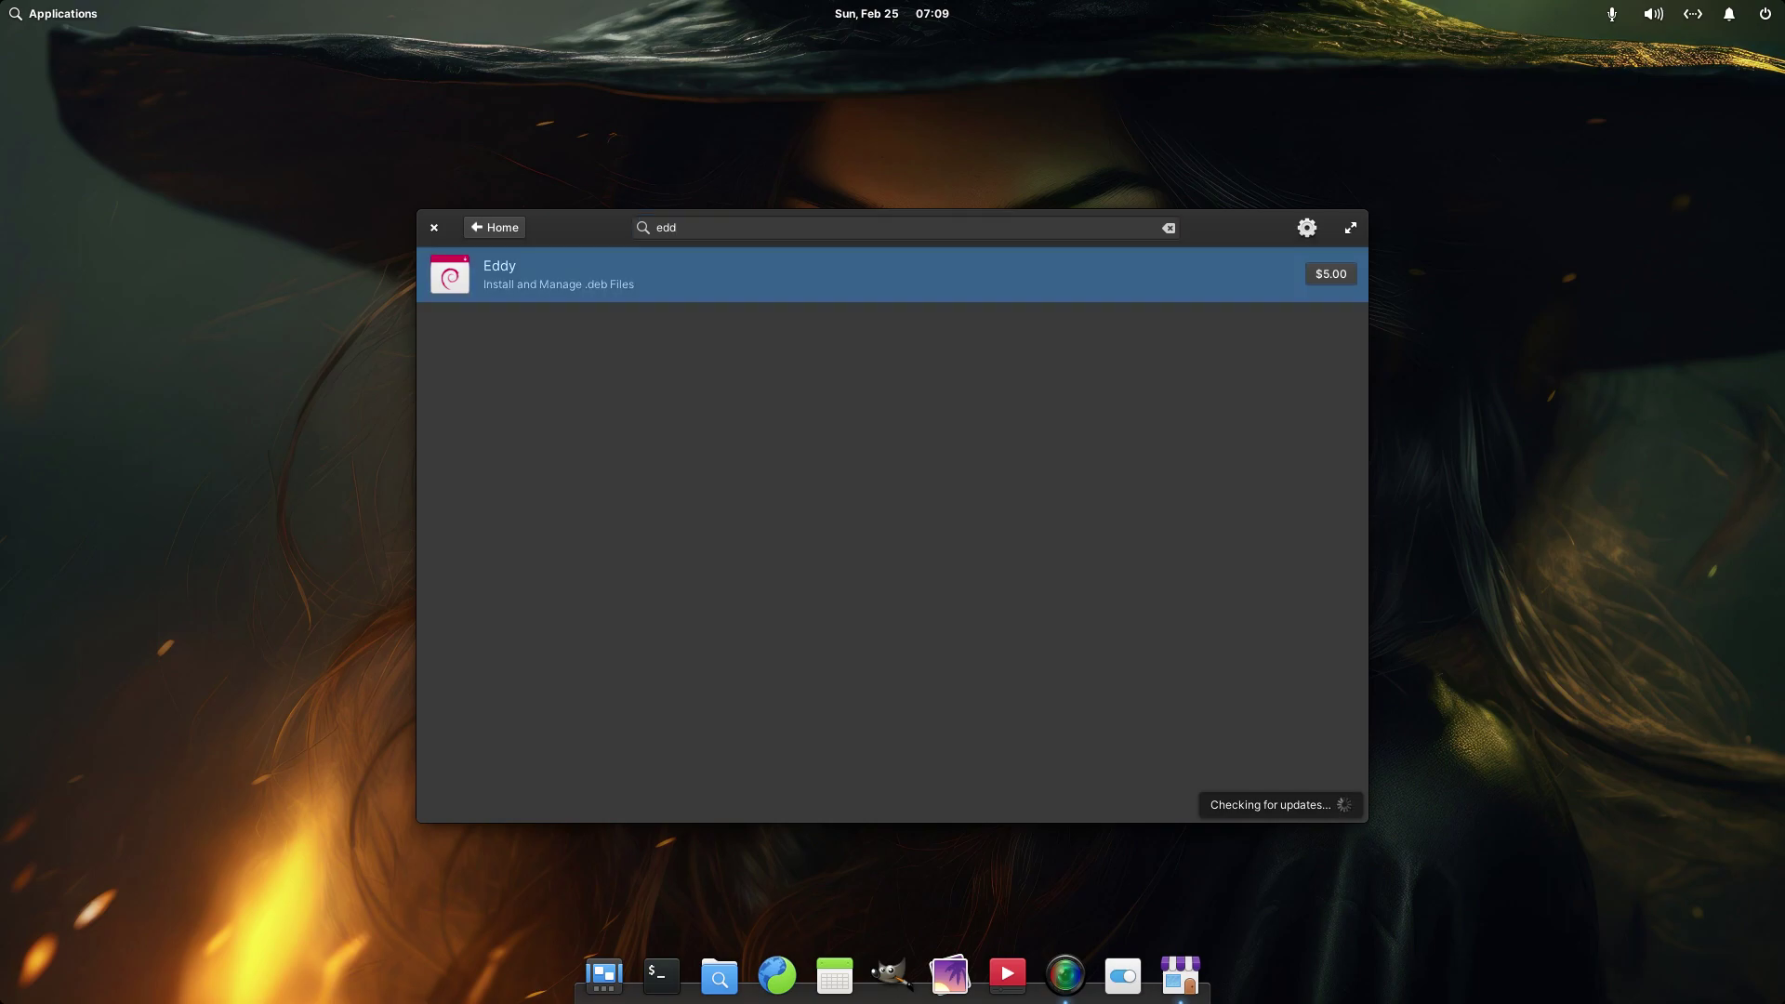
Step: Open the Eddy page in a maximized AppCenter window and examine its features, release notes and screenshots
{"action": "key", "text": "Return"}
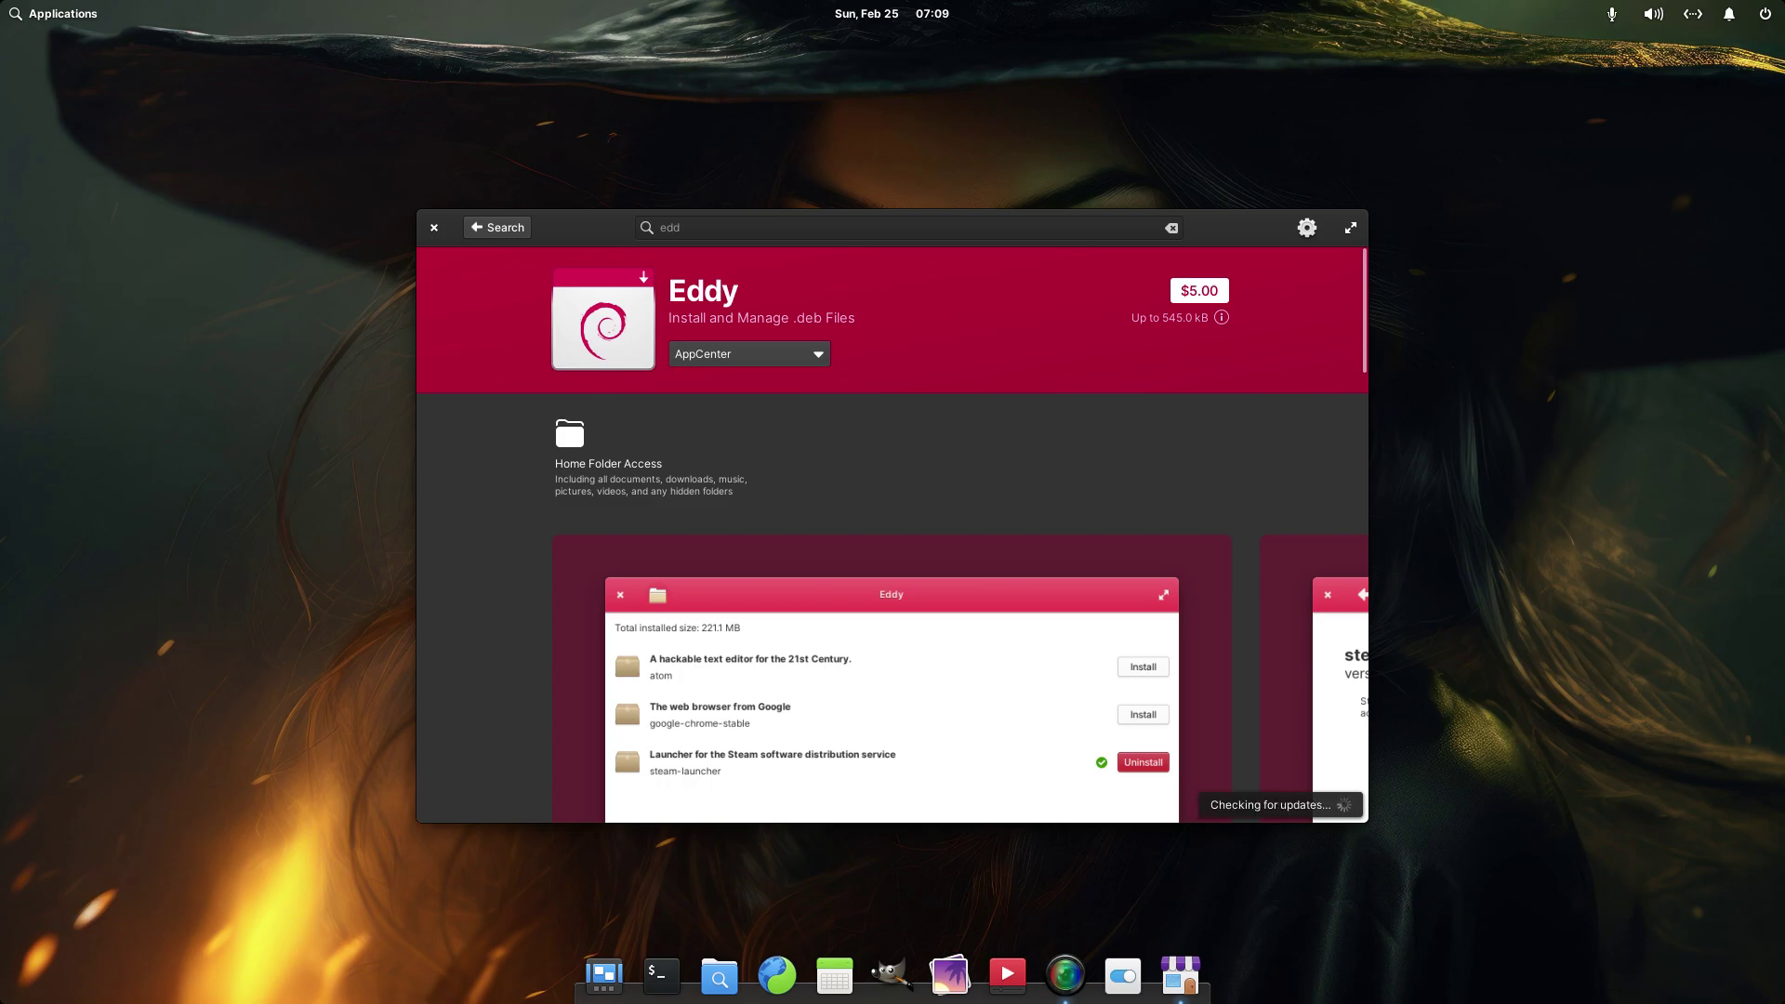
{"action": "key", "text": "super+Up"}
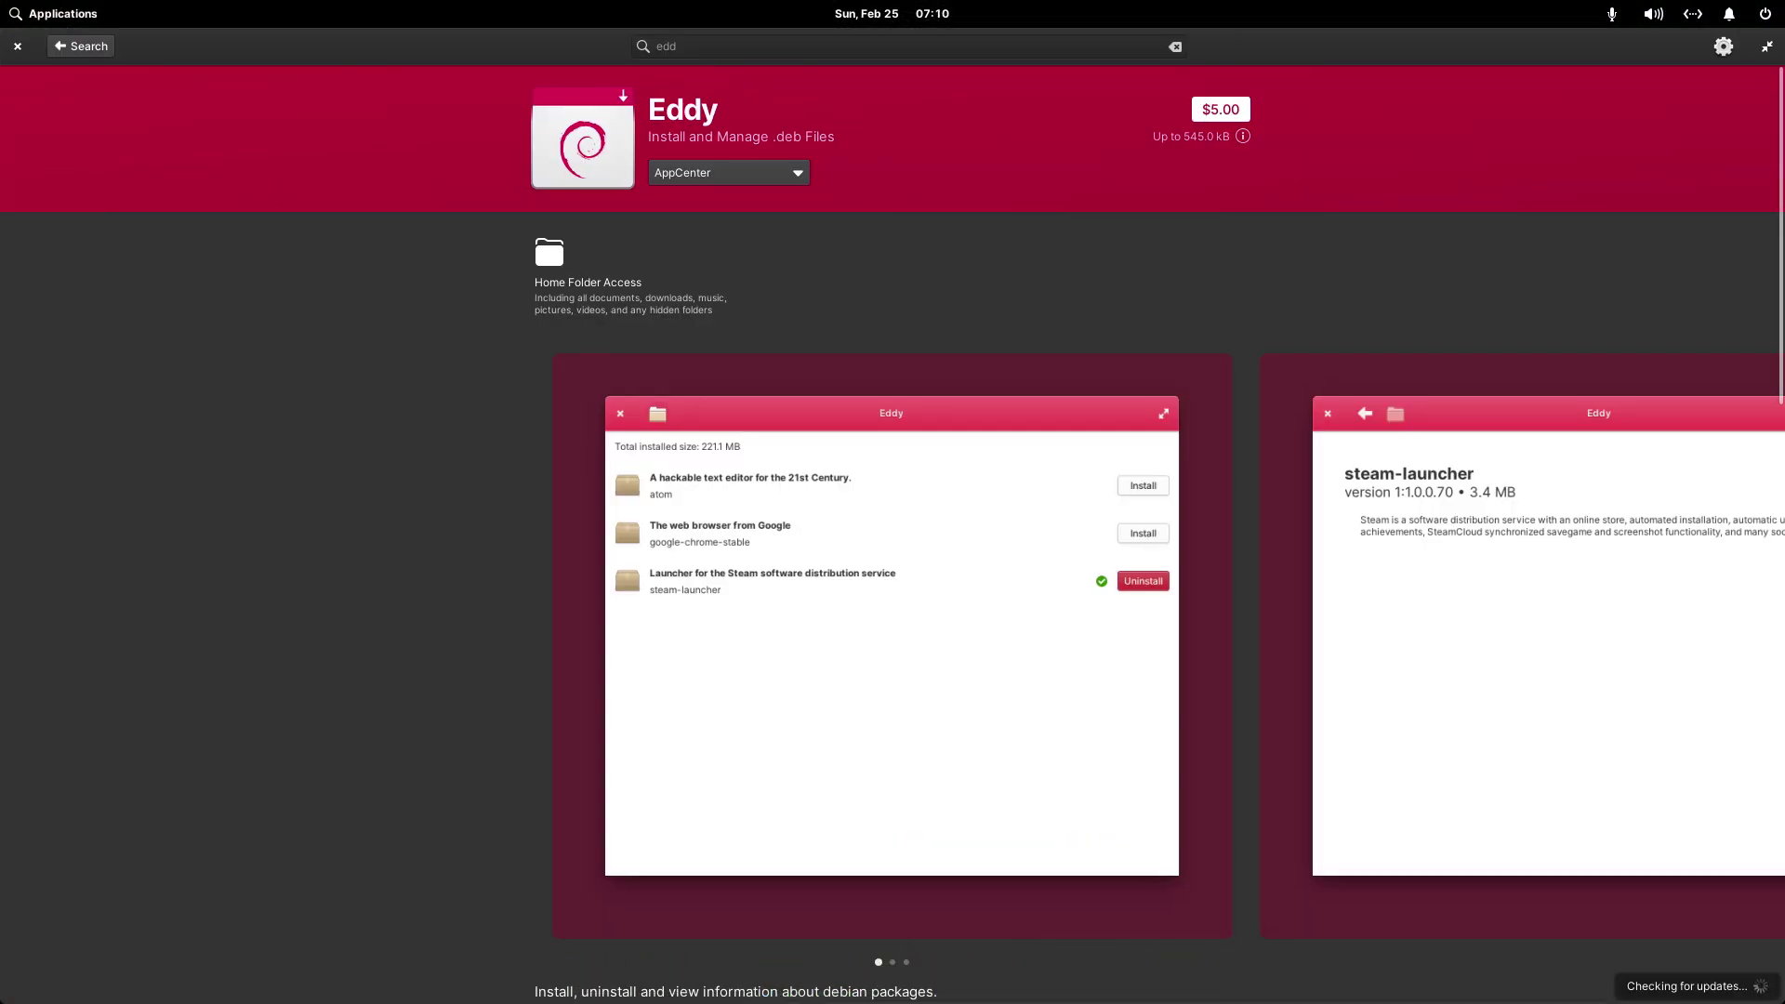
{"action": "scroll", "coordinate": [544, 226], "scroll_direction": "down", "scroll_amount": 15}
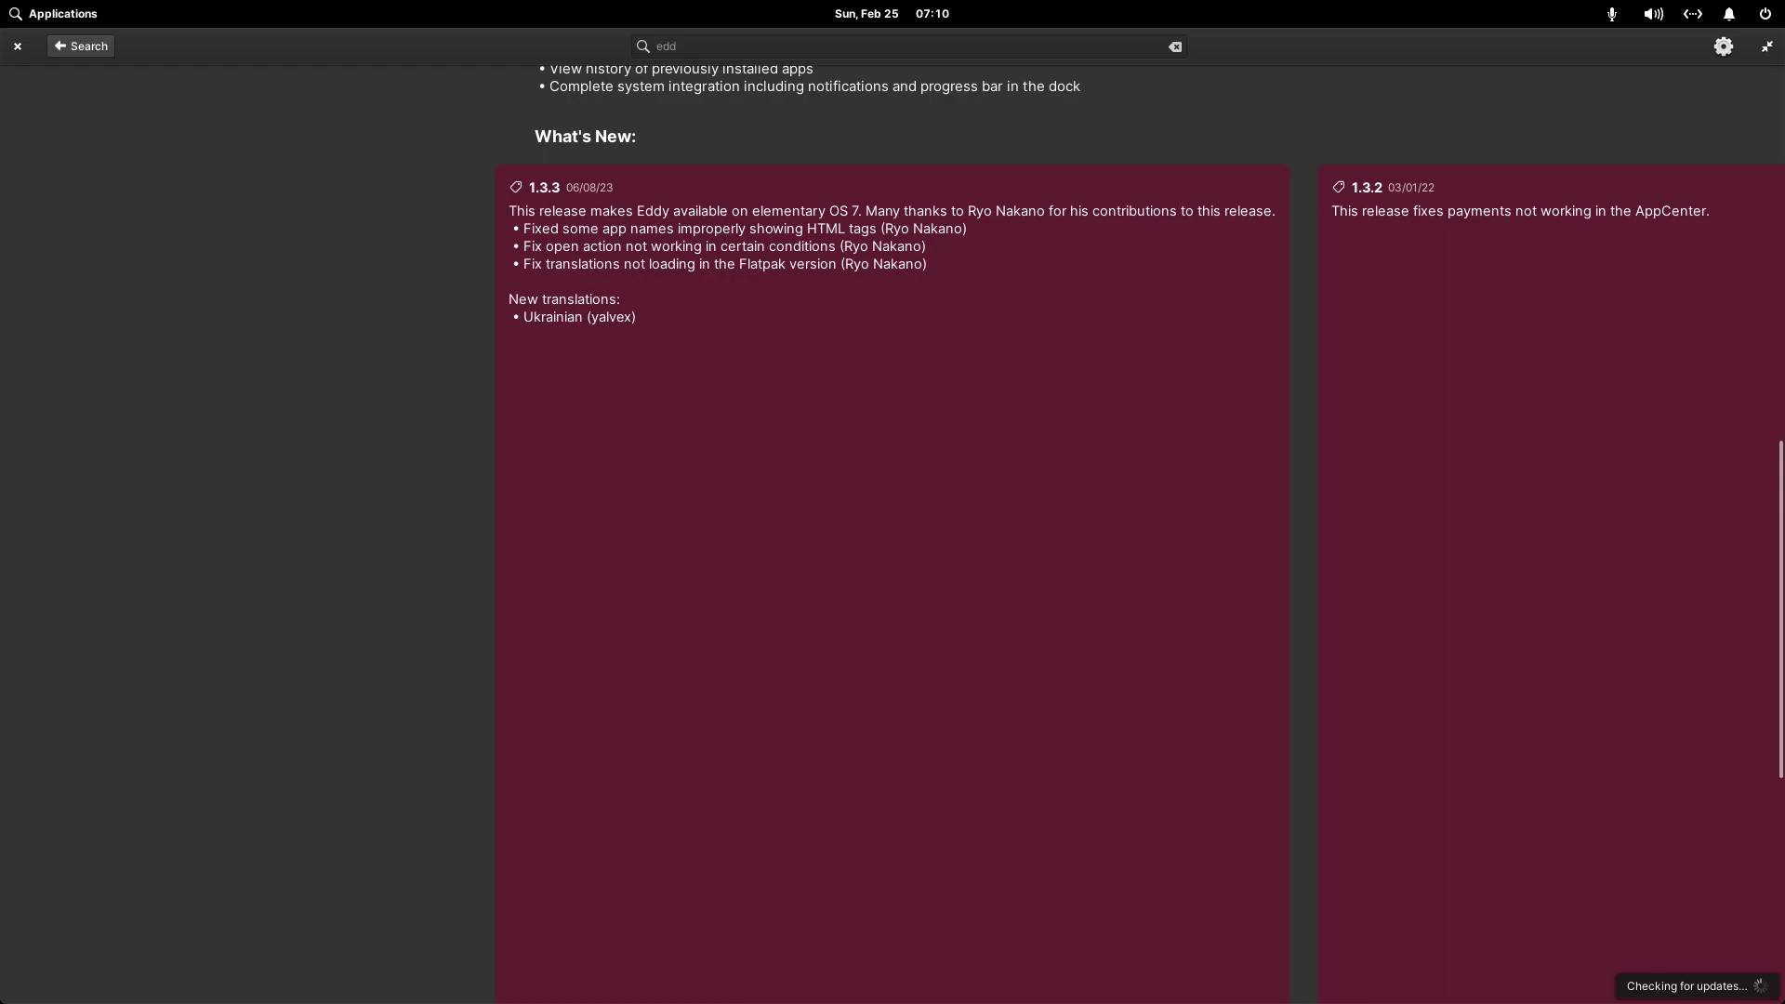
{"action": "scroll", "coordinate": [893, 534], "scroll_direction": "down", "scroll_amount": 3}
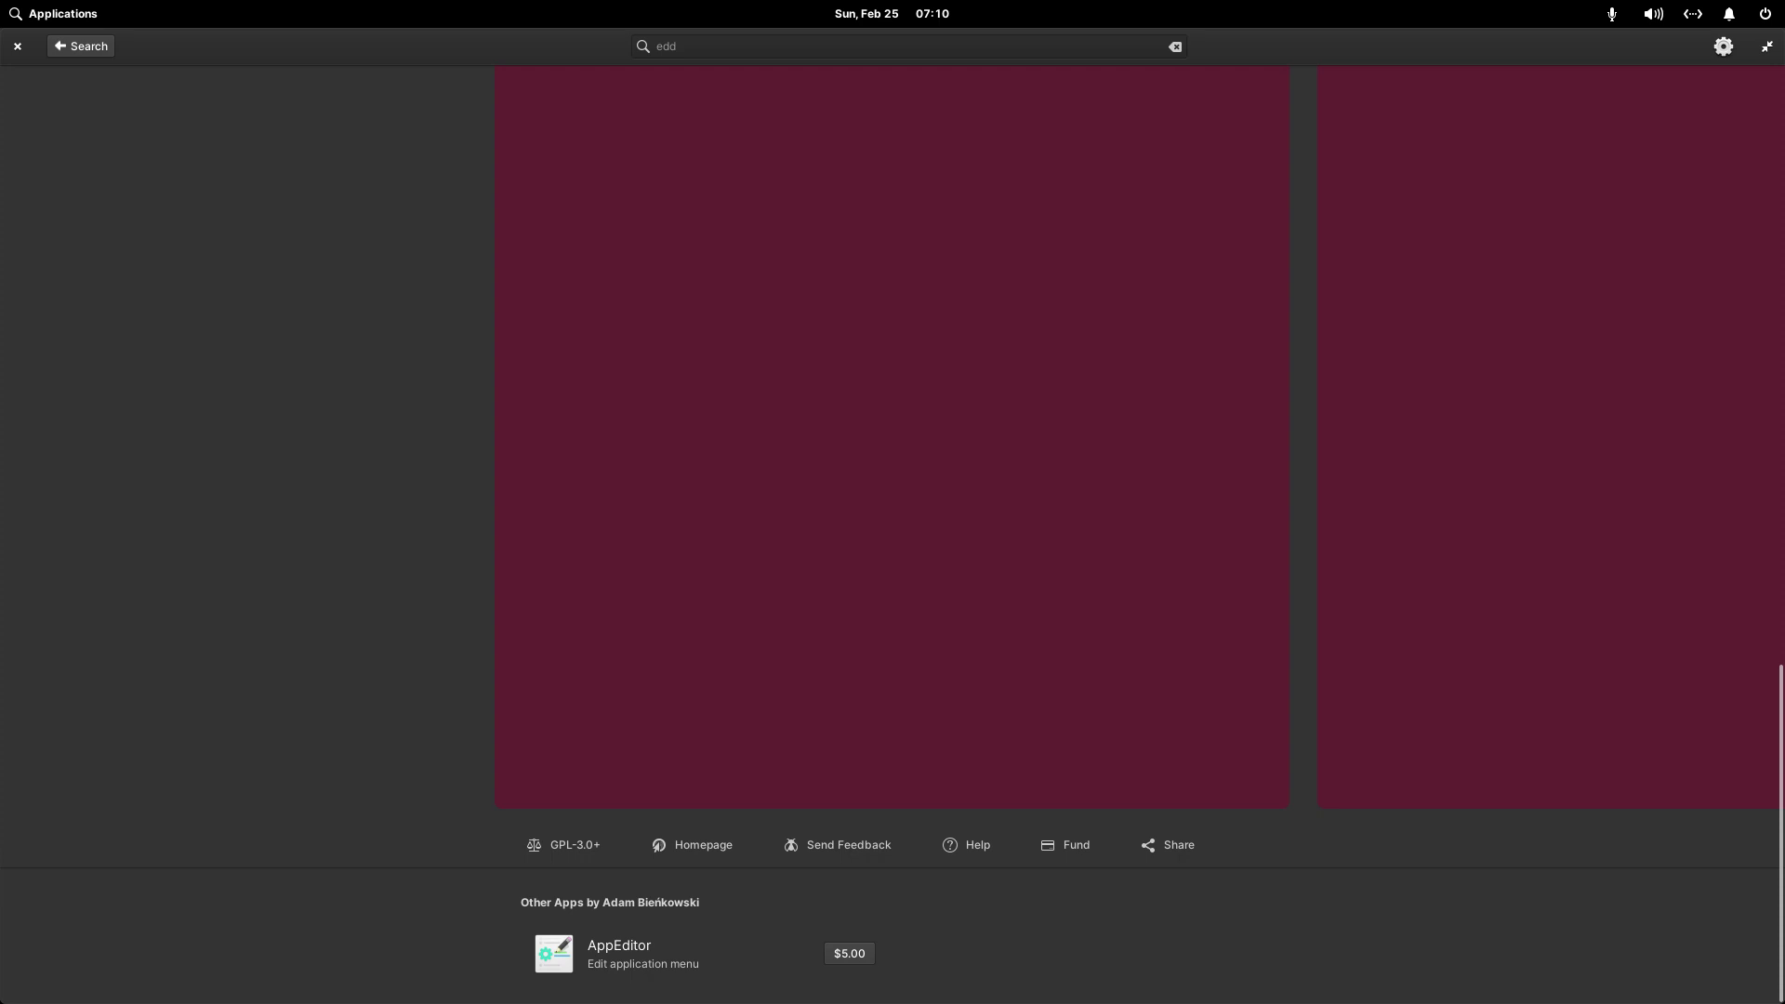
{"action": "scroll", "coordinate": [893, 535], "scroll_direction": "up", "scroll_amount": 10}
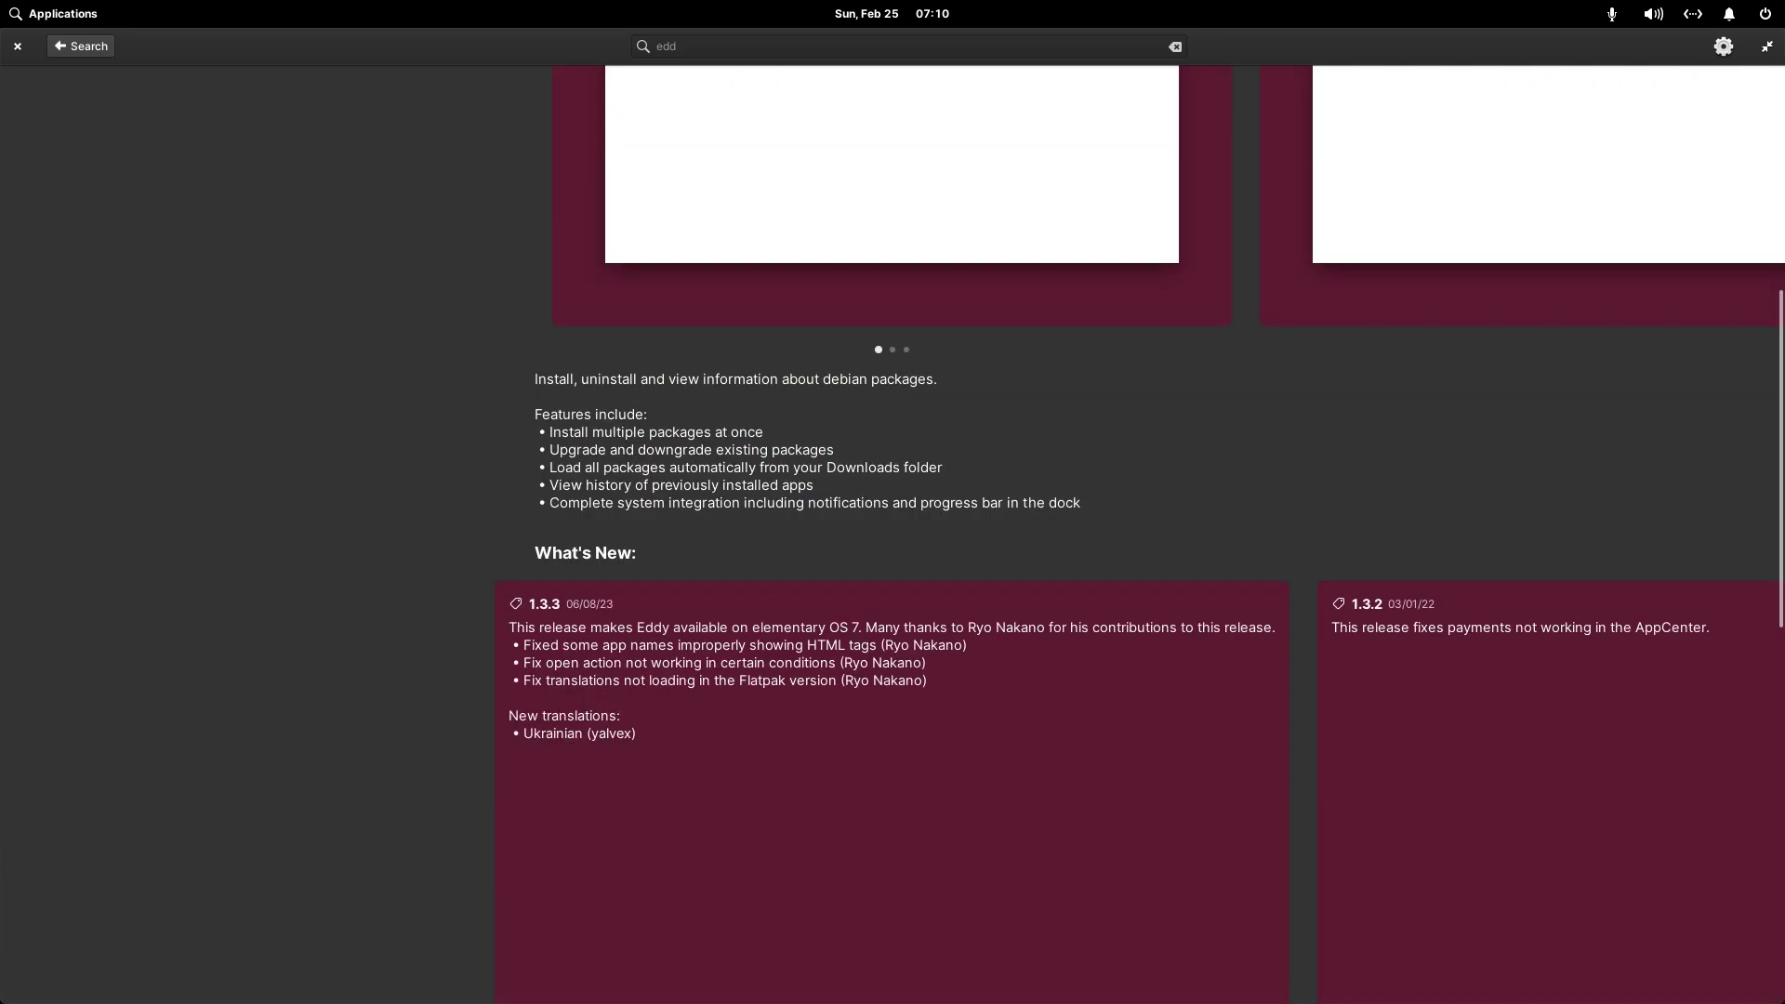
{"action": "scroll", "coordinate": [547, 226], "scroll_direction": "up", "scroll_amount": 3}
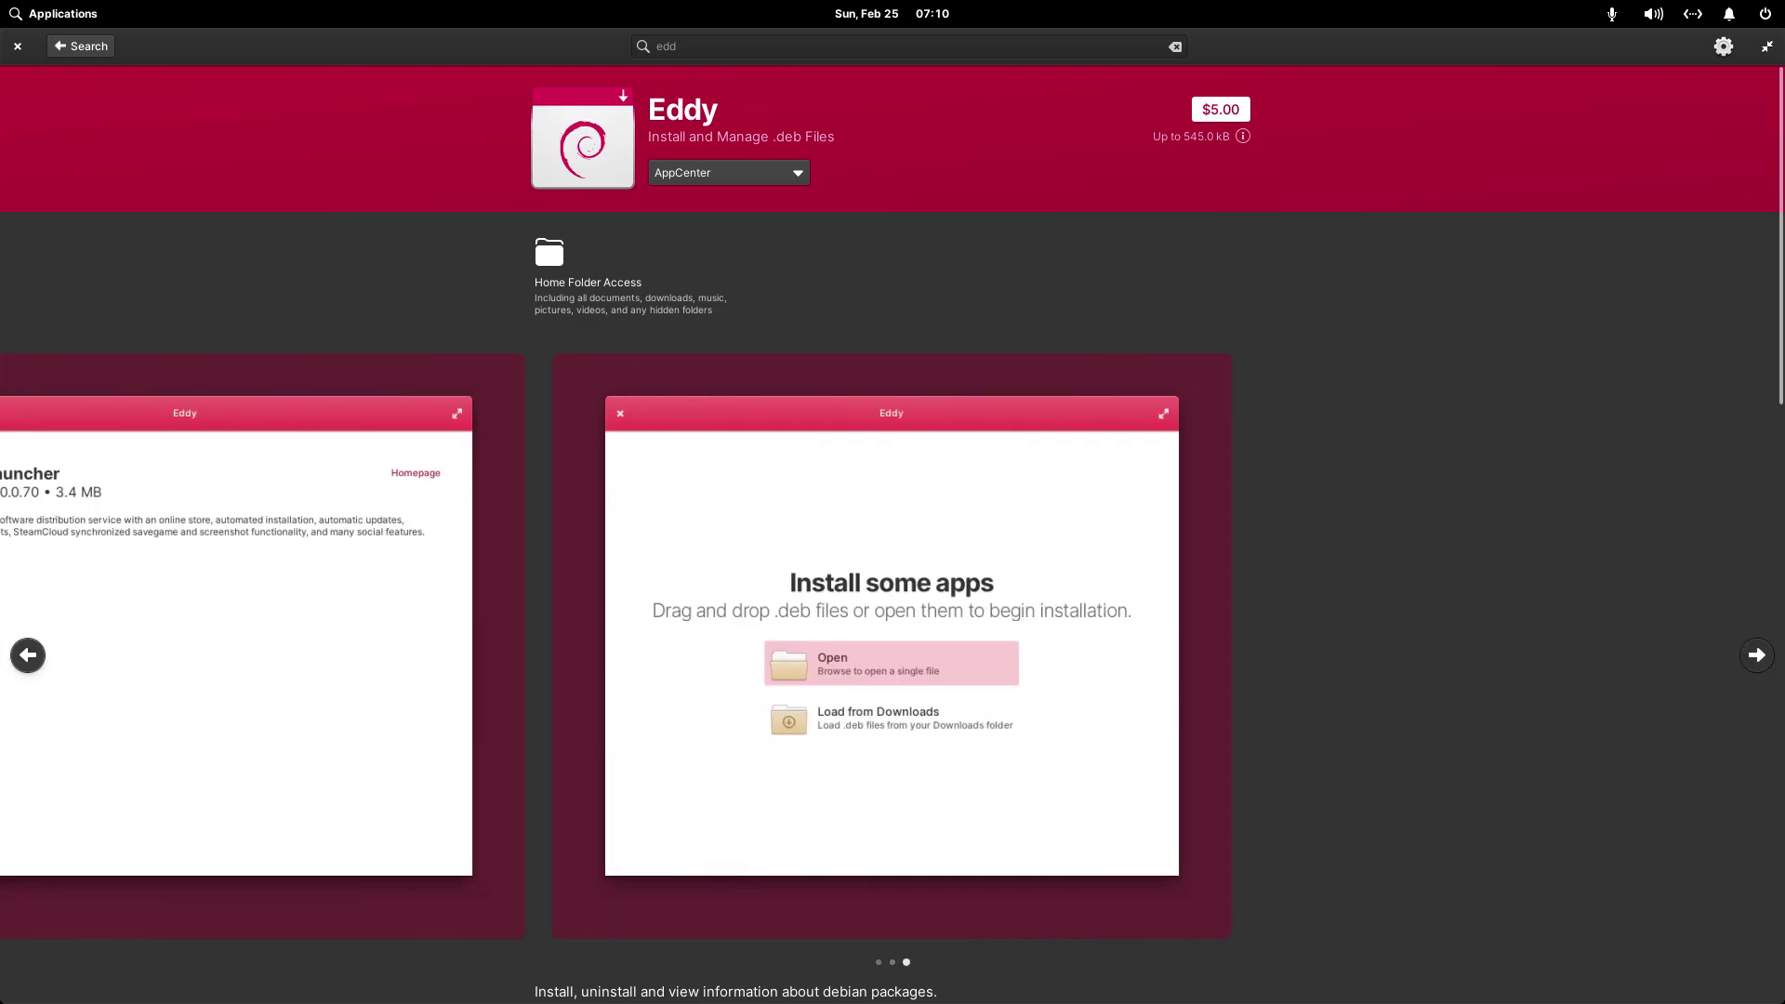
{"action": "scroll", "coordinate": [893, 521], "scroll_direction": "down", "scroll_amount": 5}
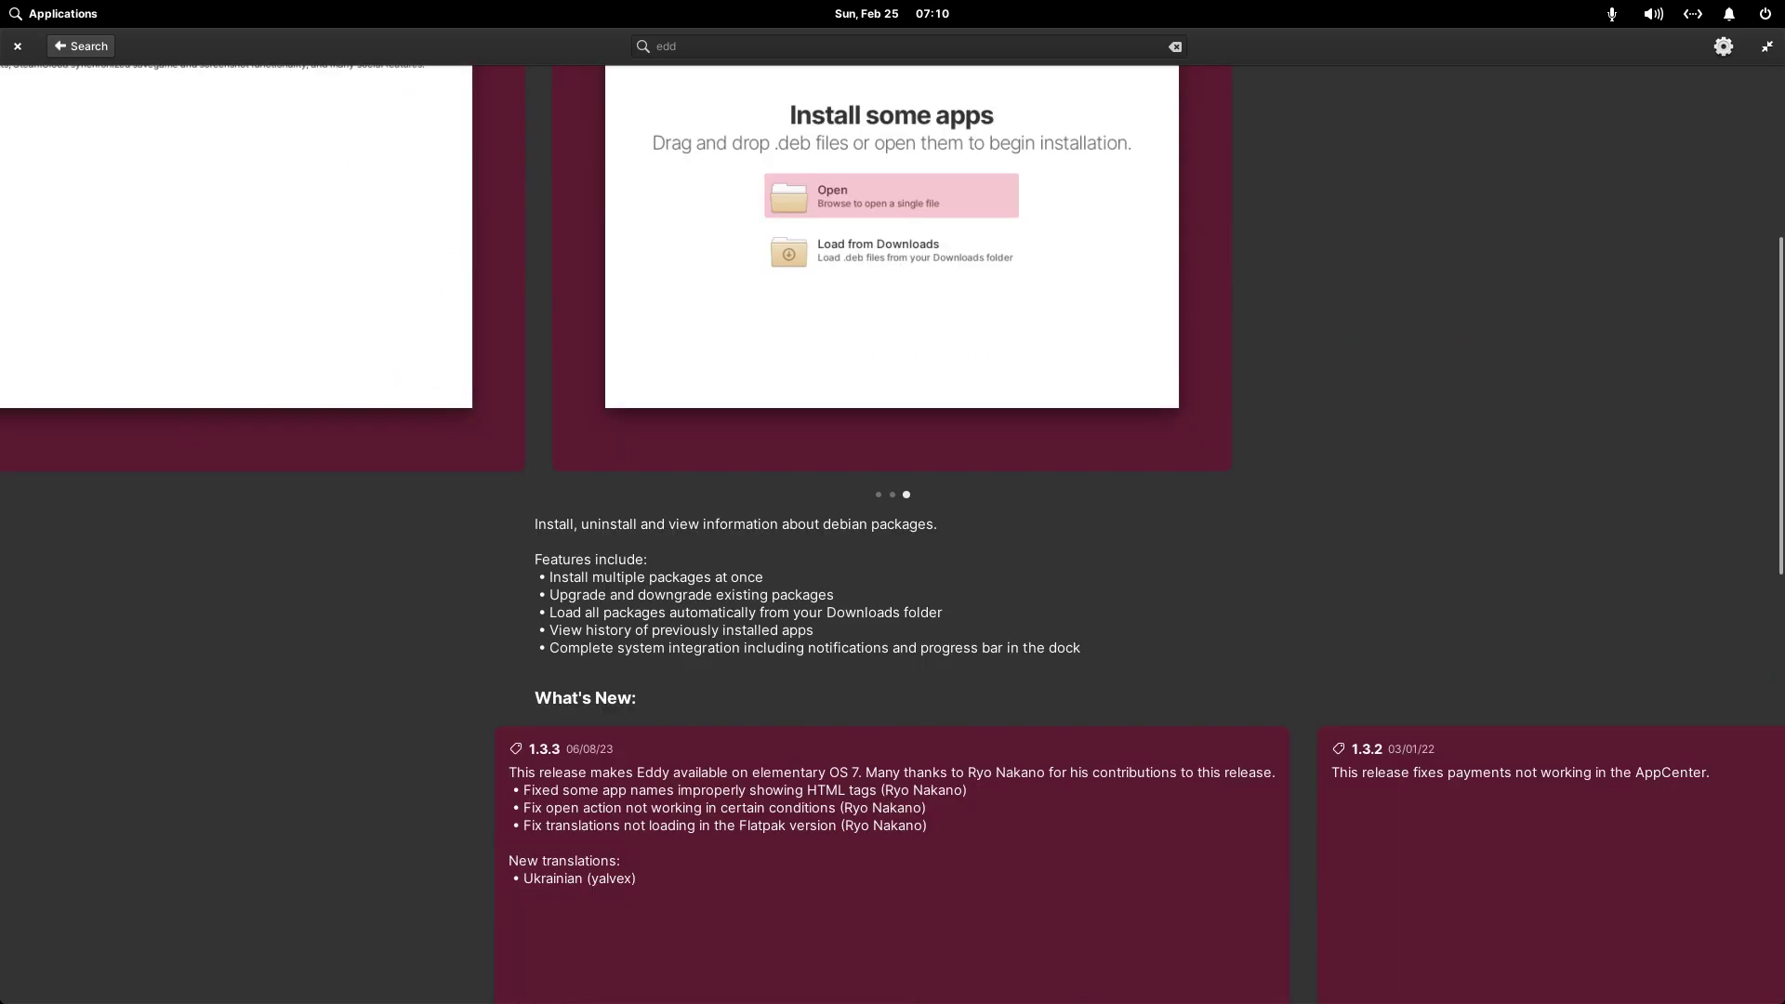
{"action": "scroll", "coordinate": [892, 521], "scroll_direction": "down", "scroll_amount": 10}
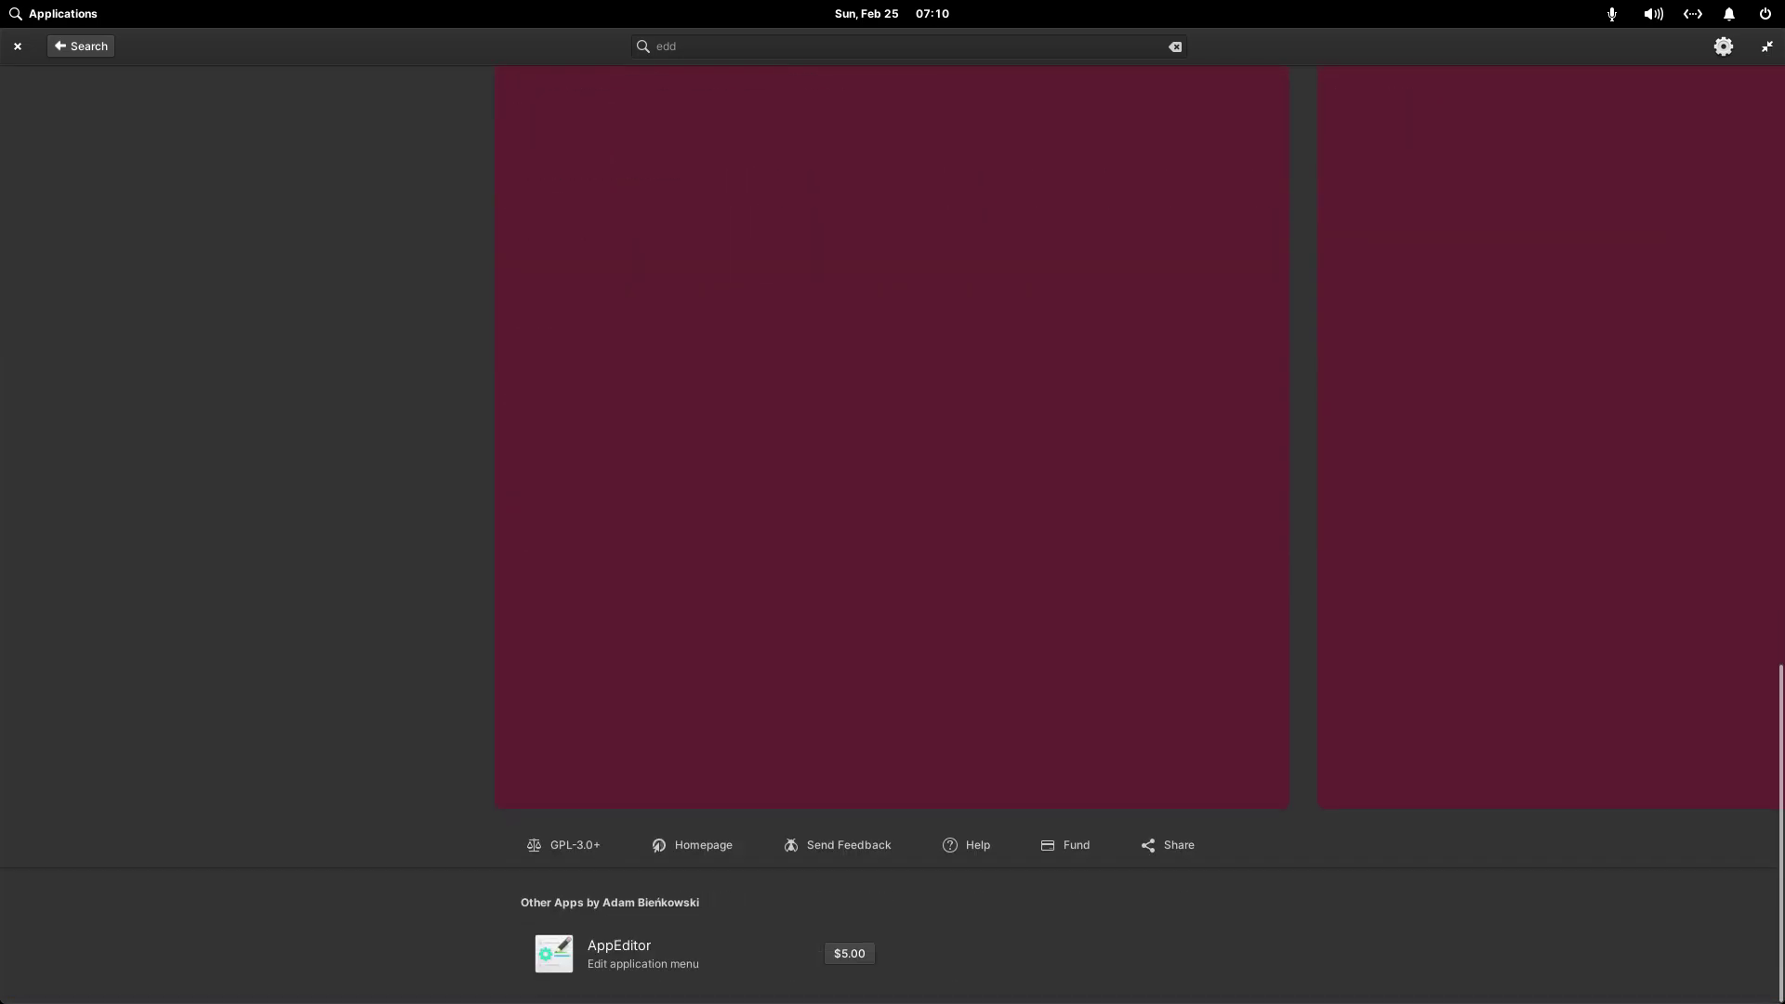
{"action": "scroll", "coordinate": [545, 226], "scroll_direction": "up", "scroll_amount": 15}
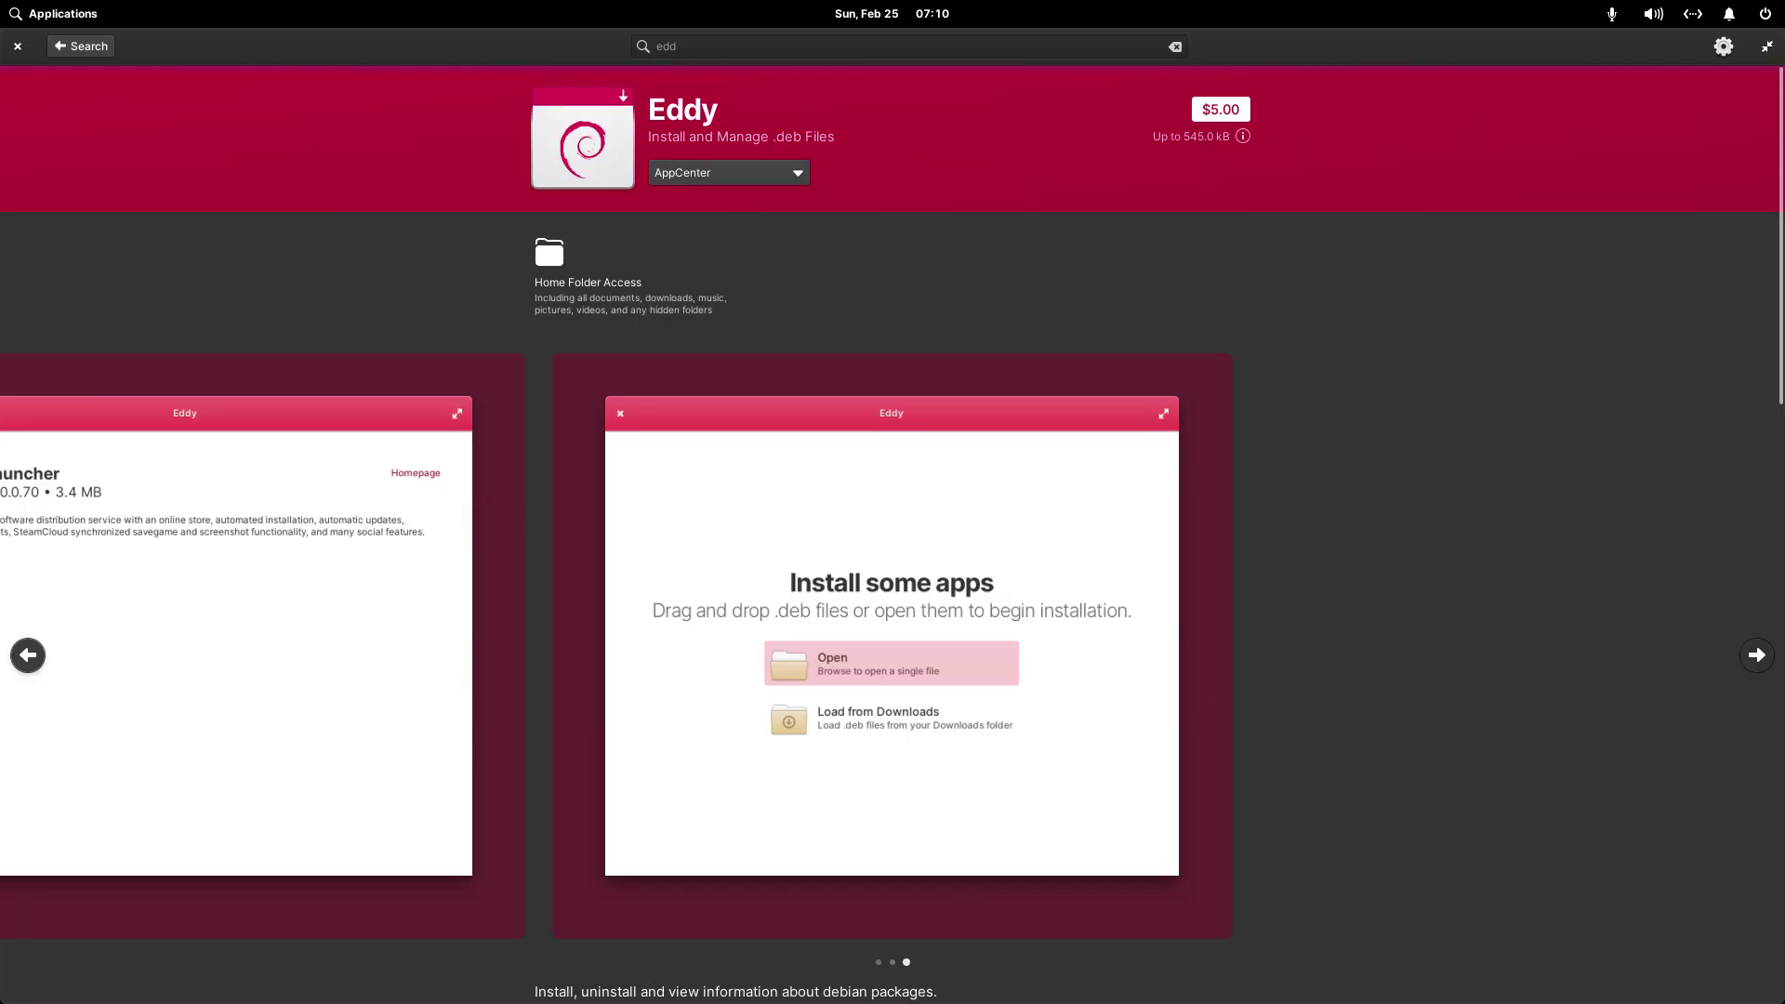
Step: Check Eddy's payment dialog with a custom price of $0, dismiss it and close AppCenter
{"action": "left_click", "coordinate": [1220, 109]}
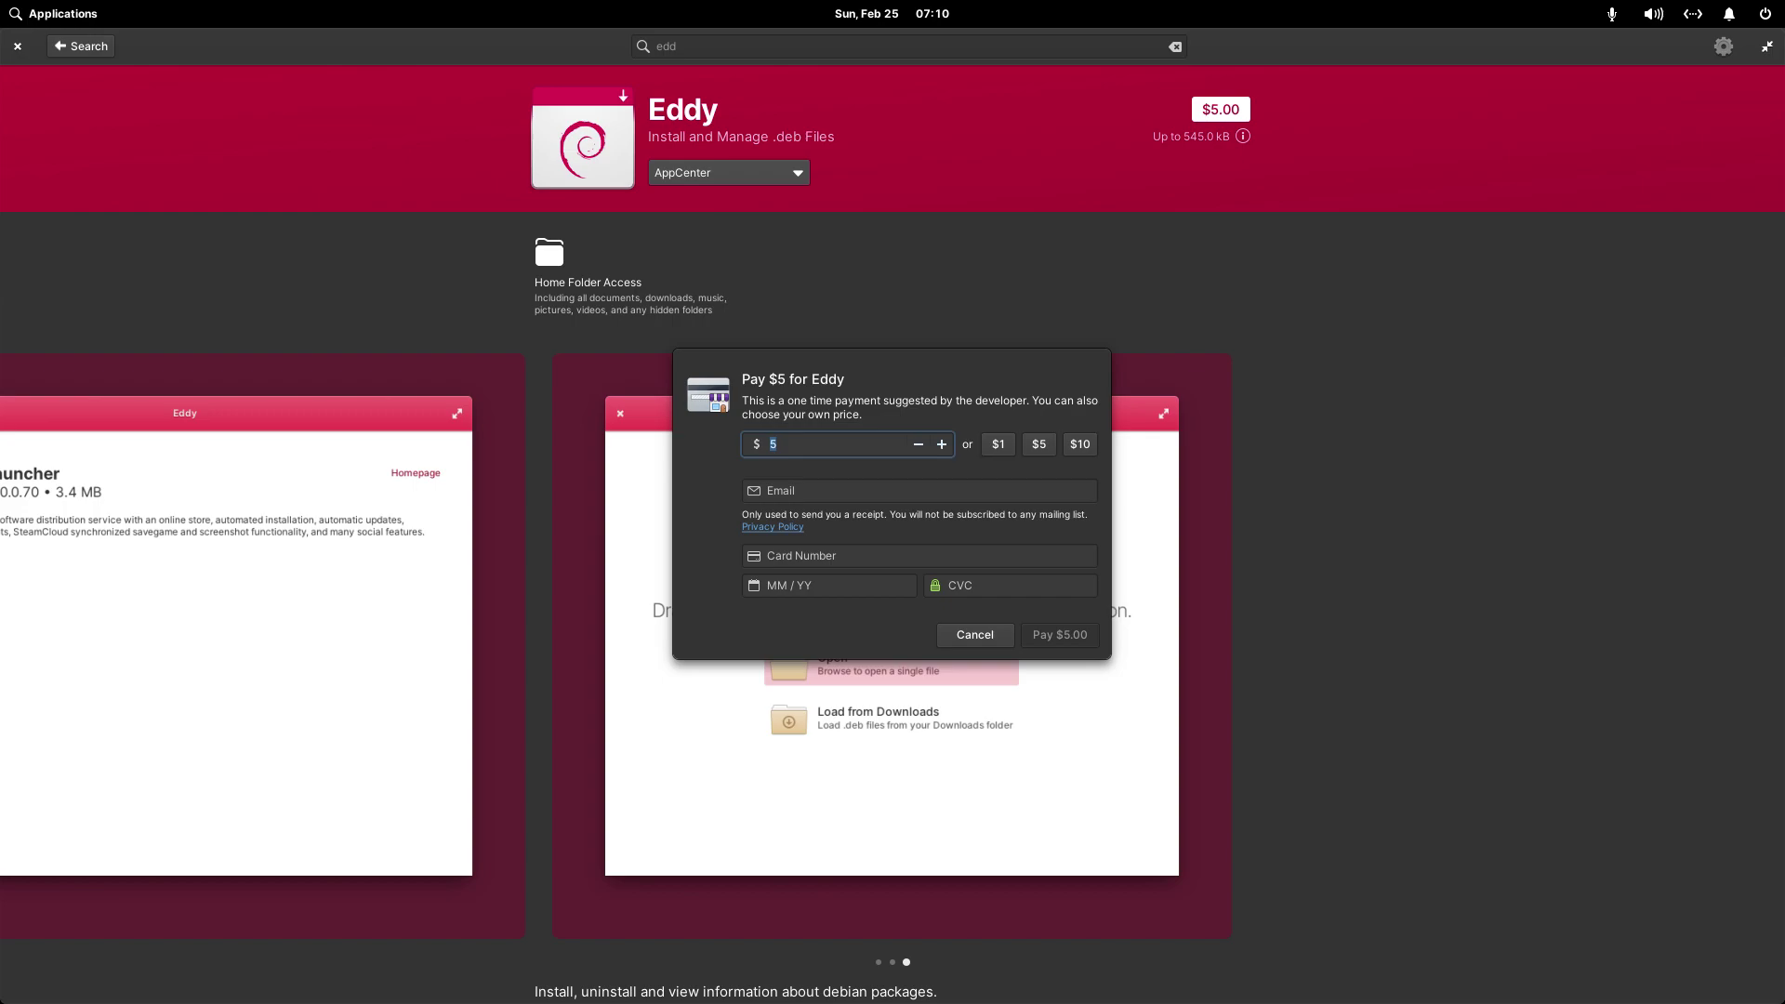
{"action": "type", "text": "0"}
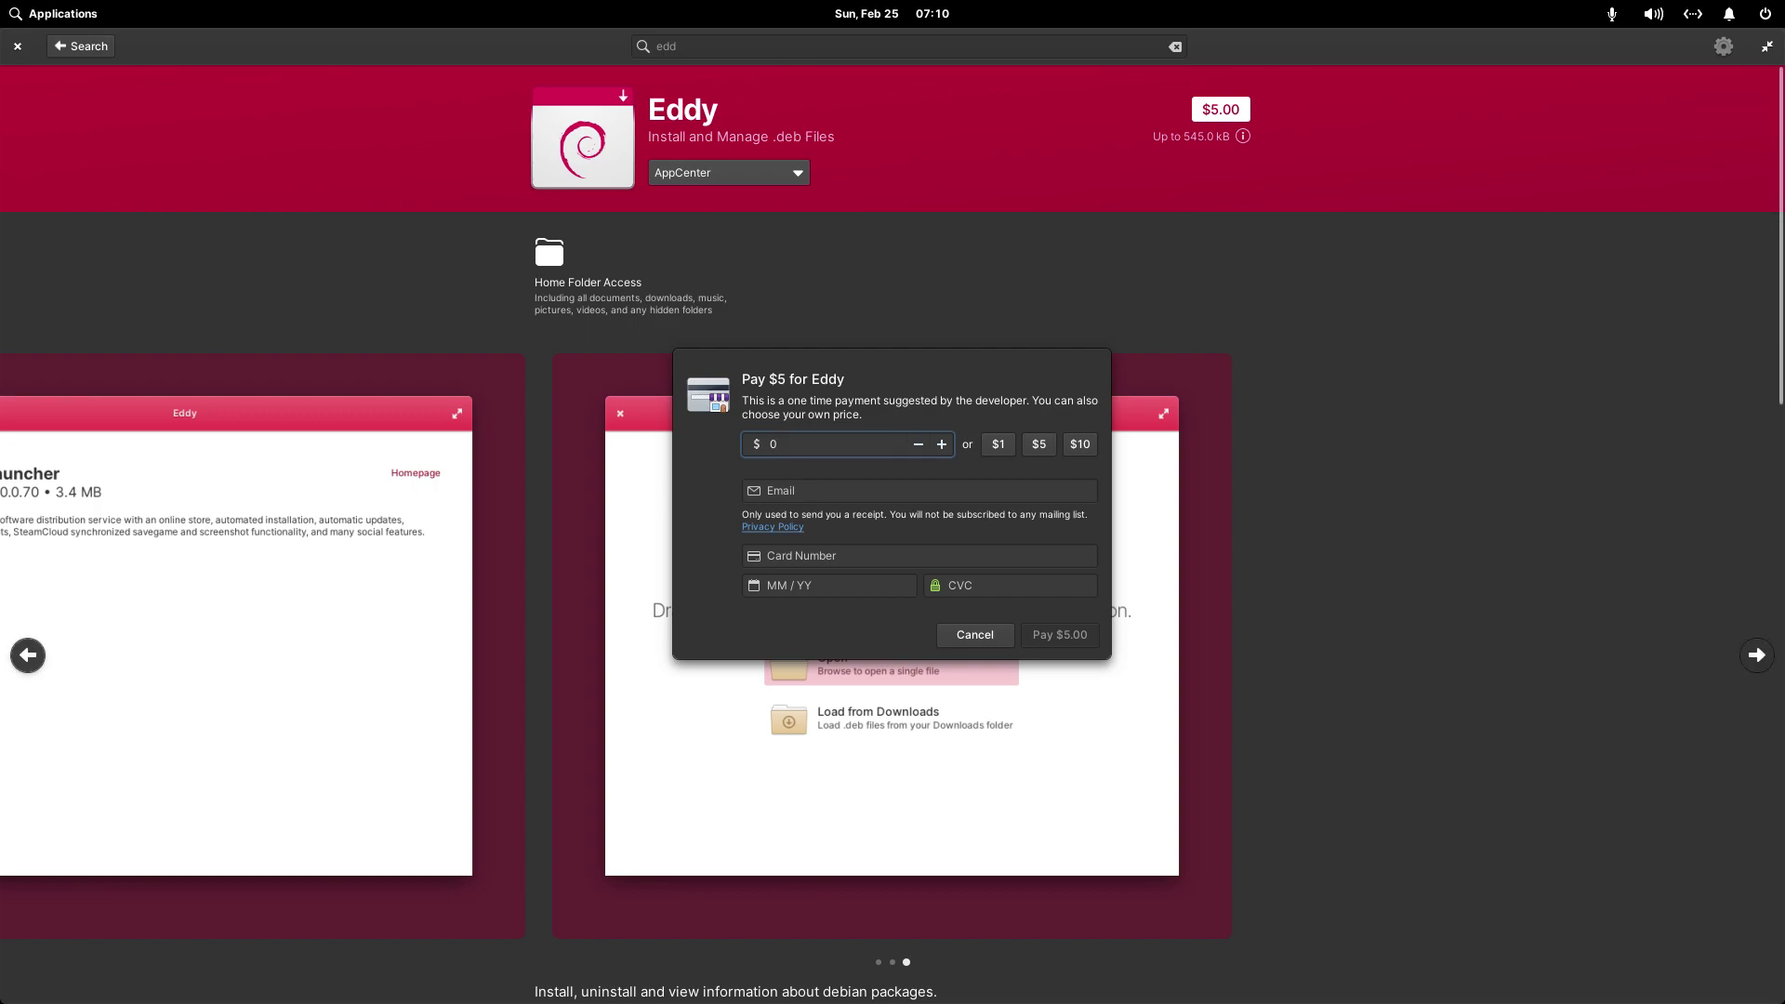
{"action": "left_click", "coordinate": [1166, 576]}
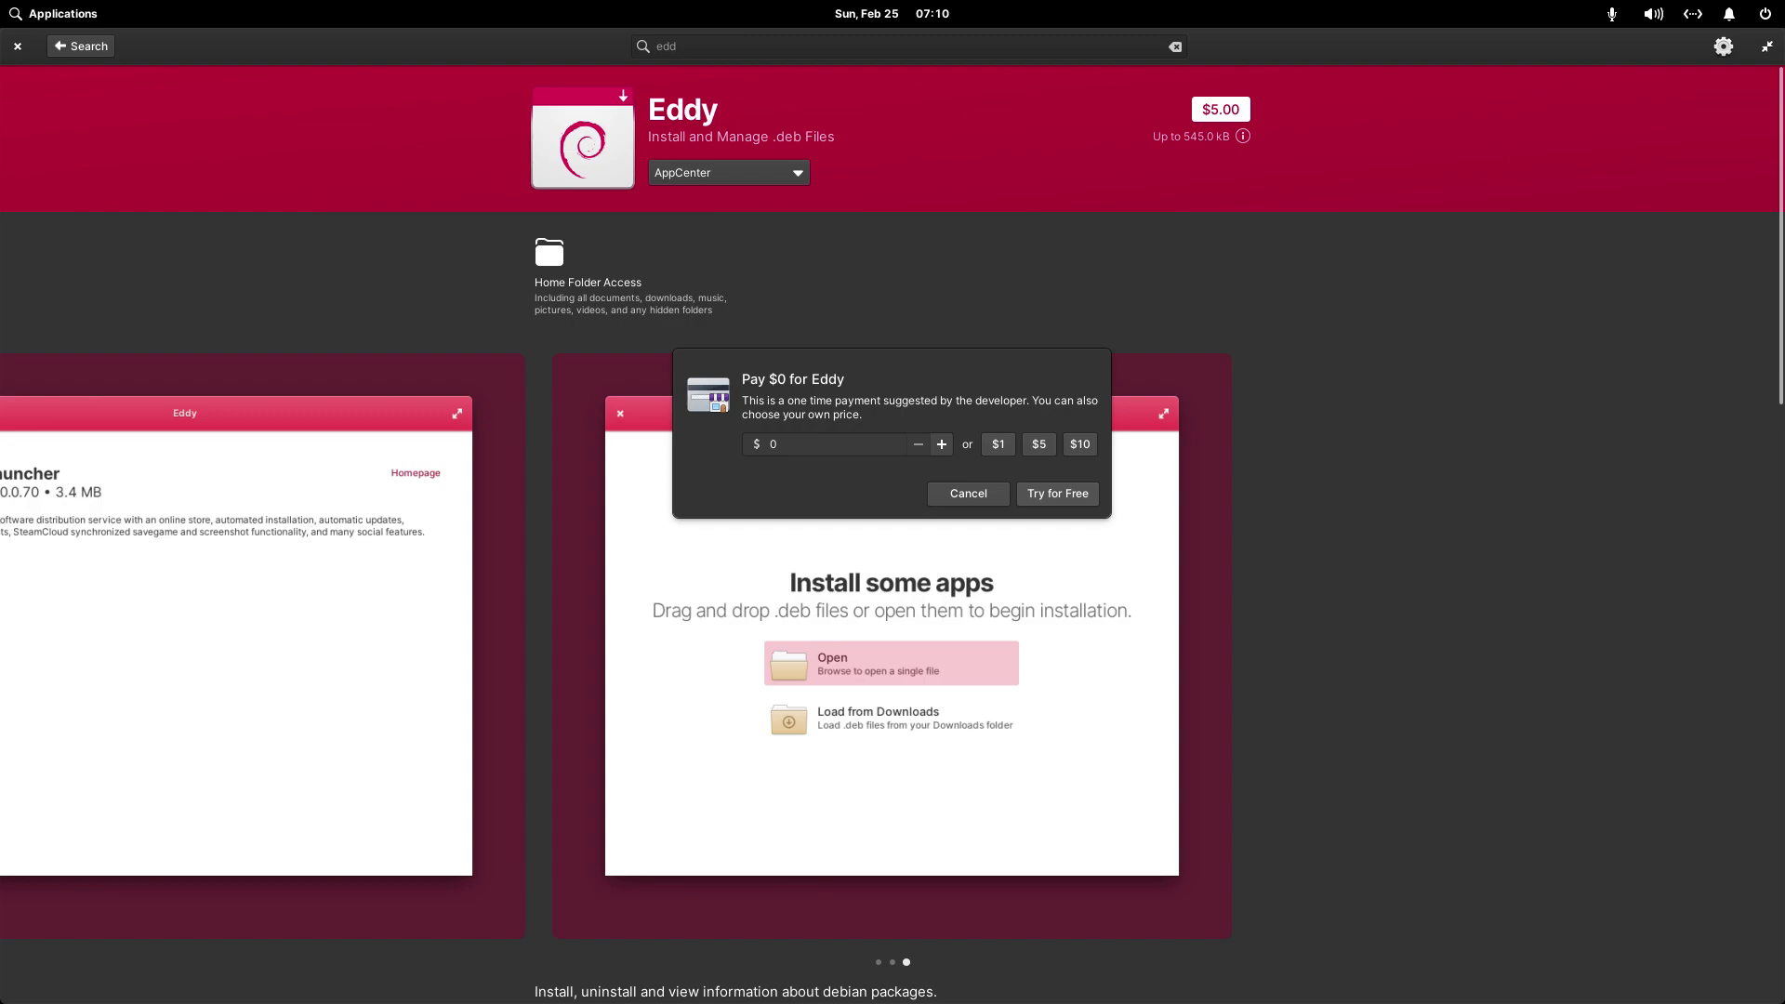
{"action": "key", "text": "Escape"}
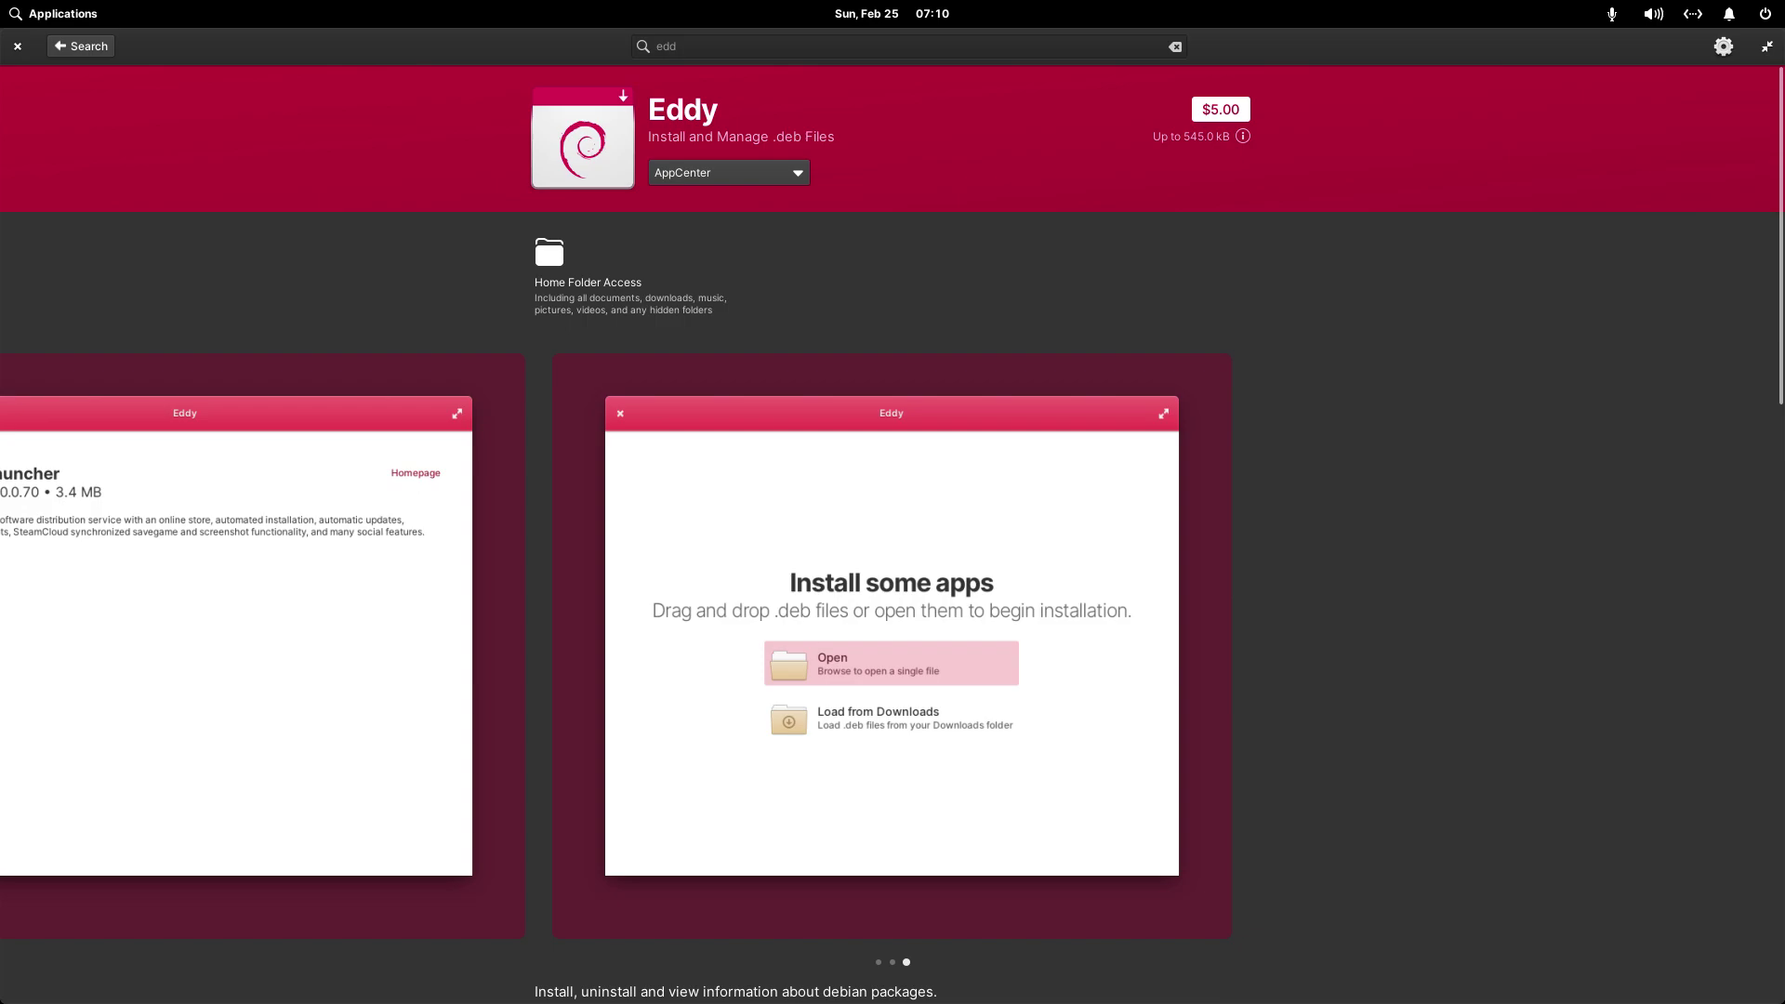
{"action": "key", "text": "Return"}
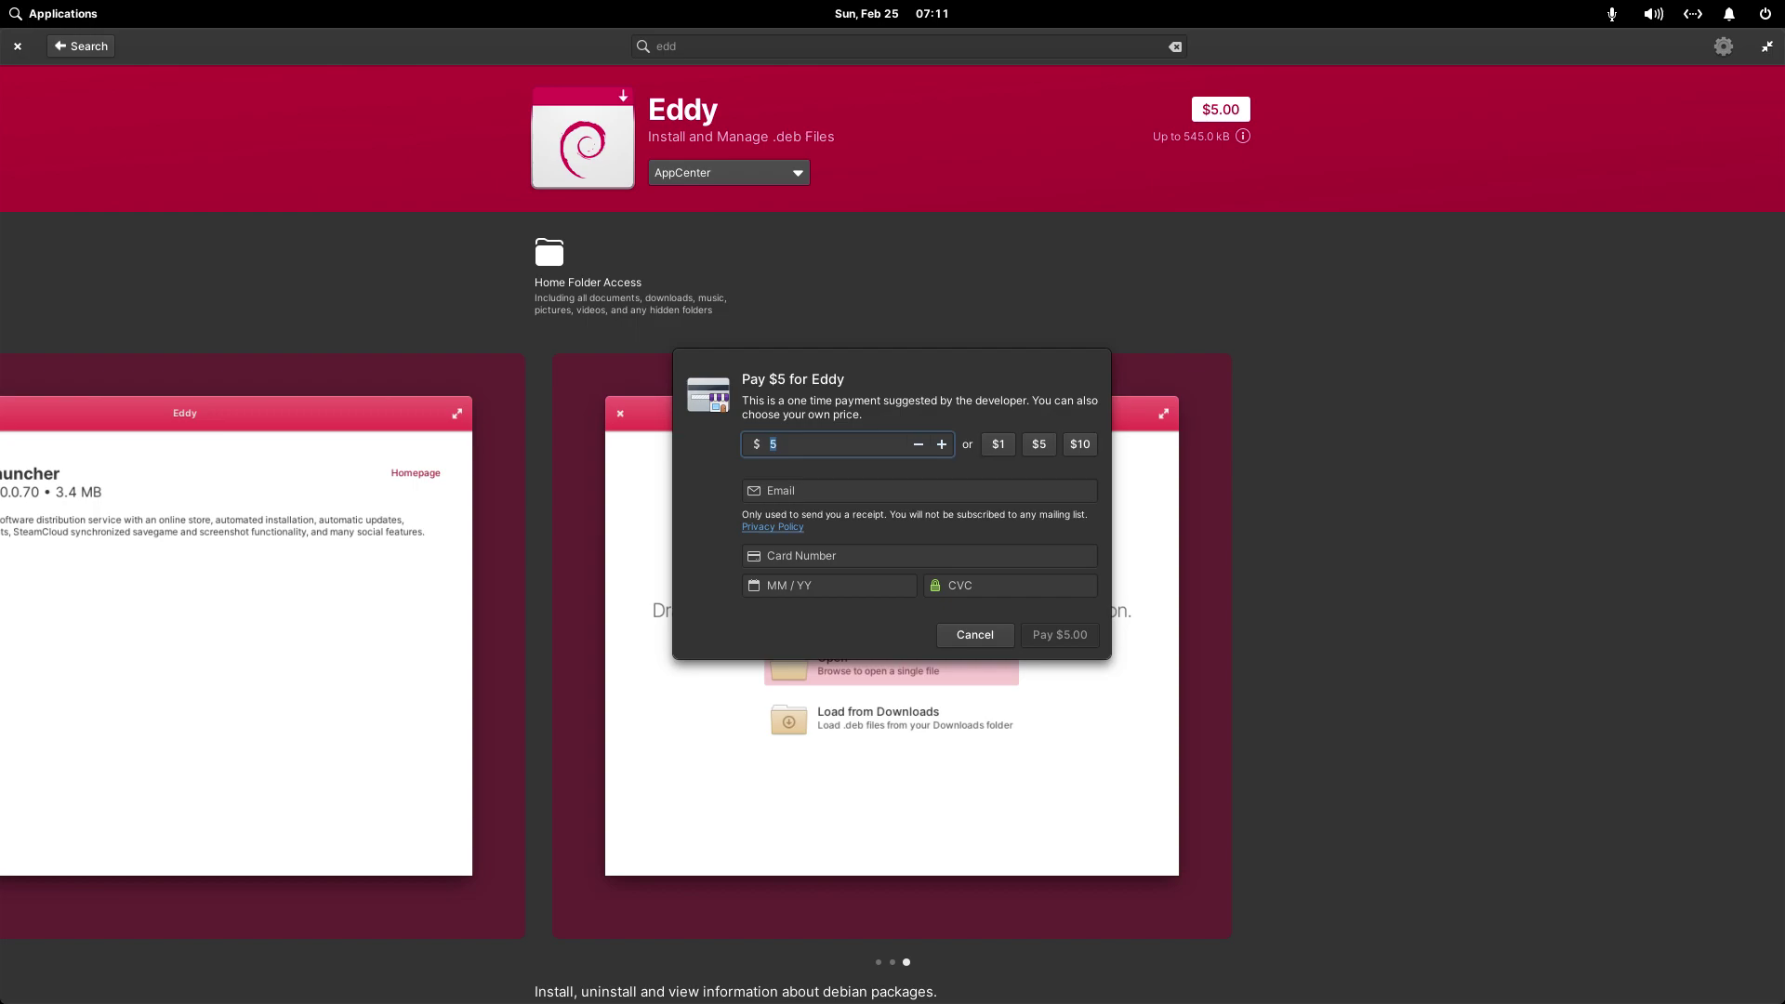
{"action": "key", "text": "Escape"}
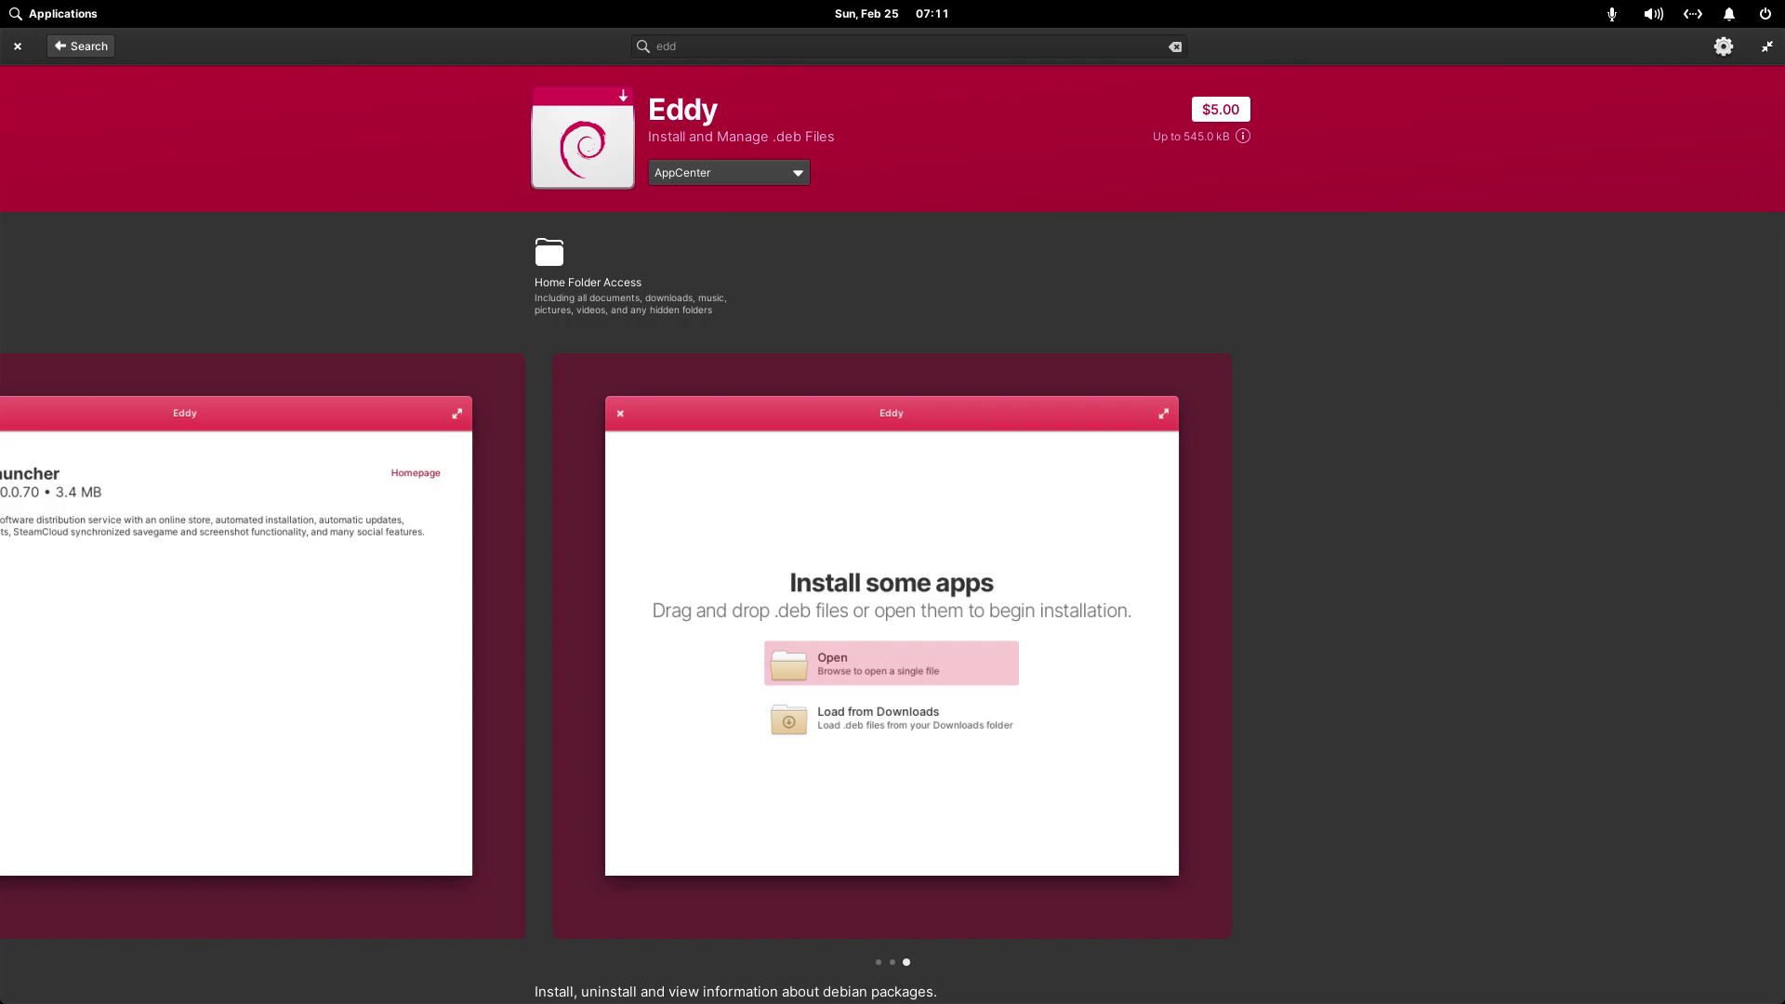
{"action": "key", "text": "alt+F4"}
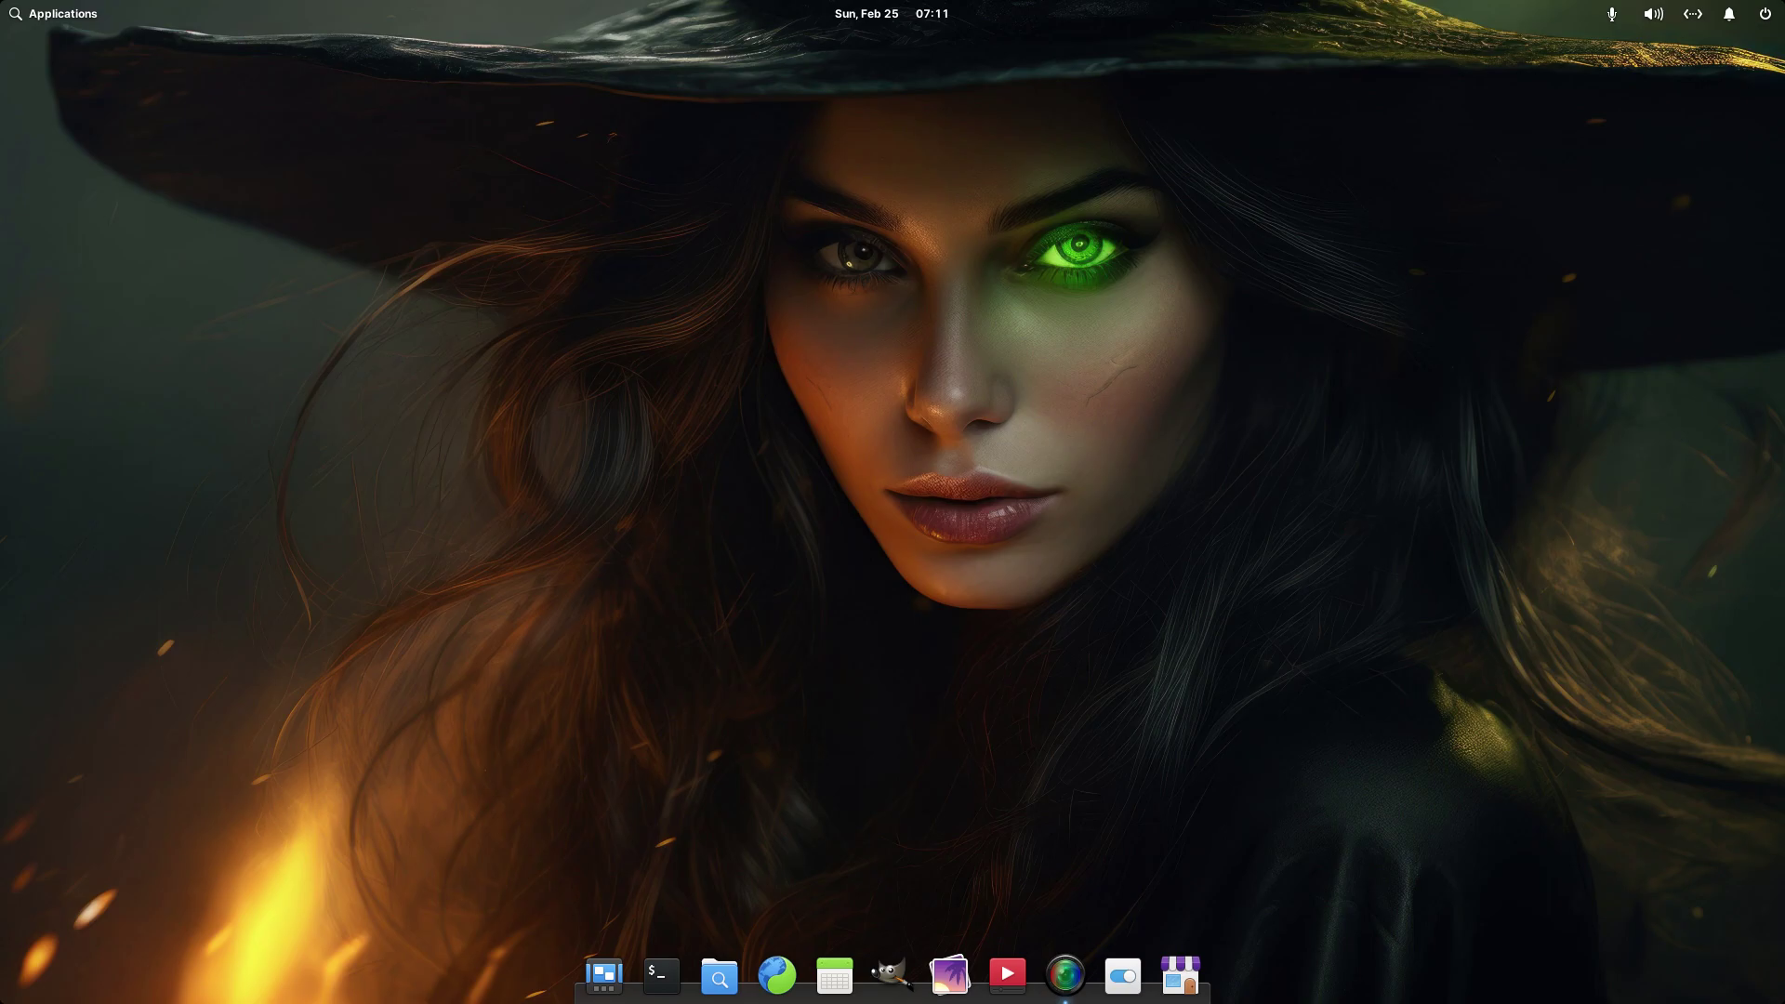
Step: Open Terminal and run "sudo apt install gdebi"
{"action": "left_click", "coordinate": [661, 975]}
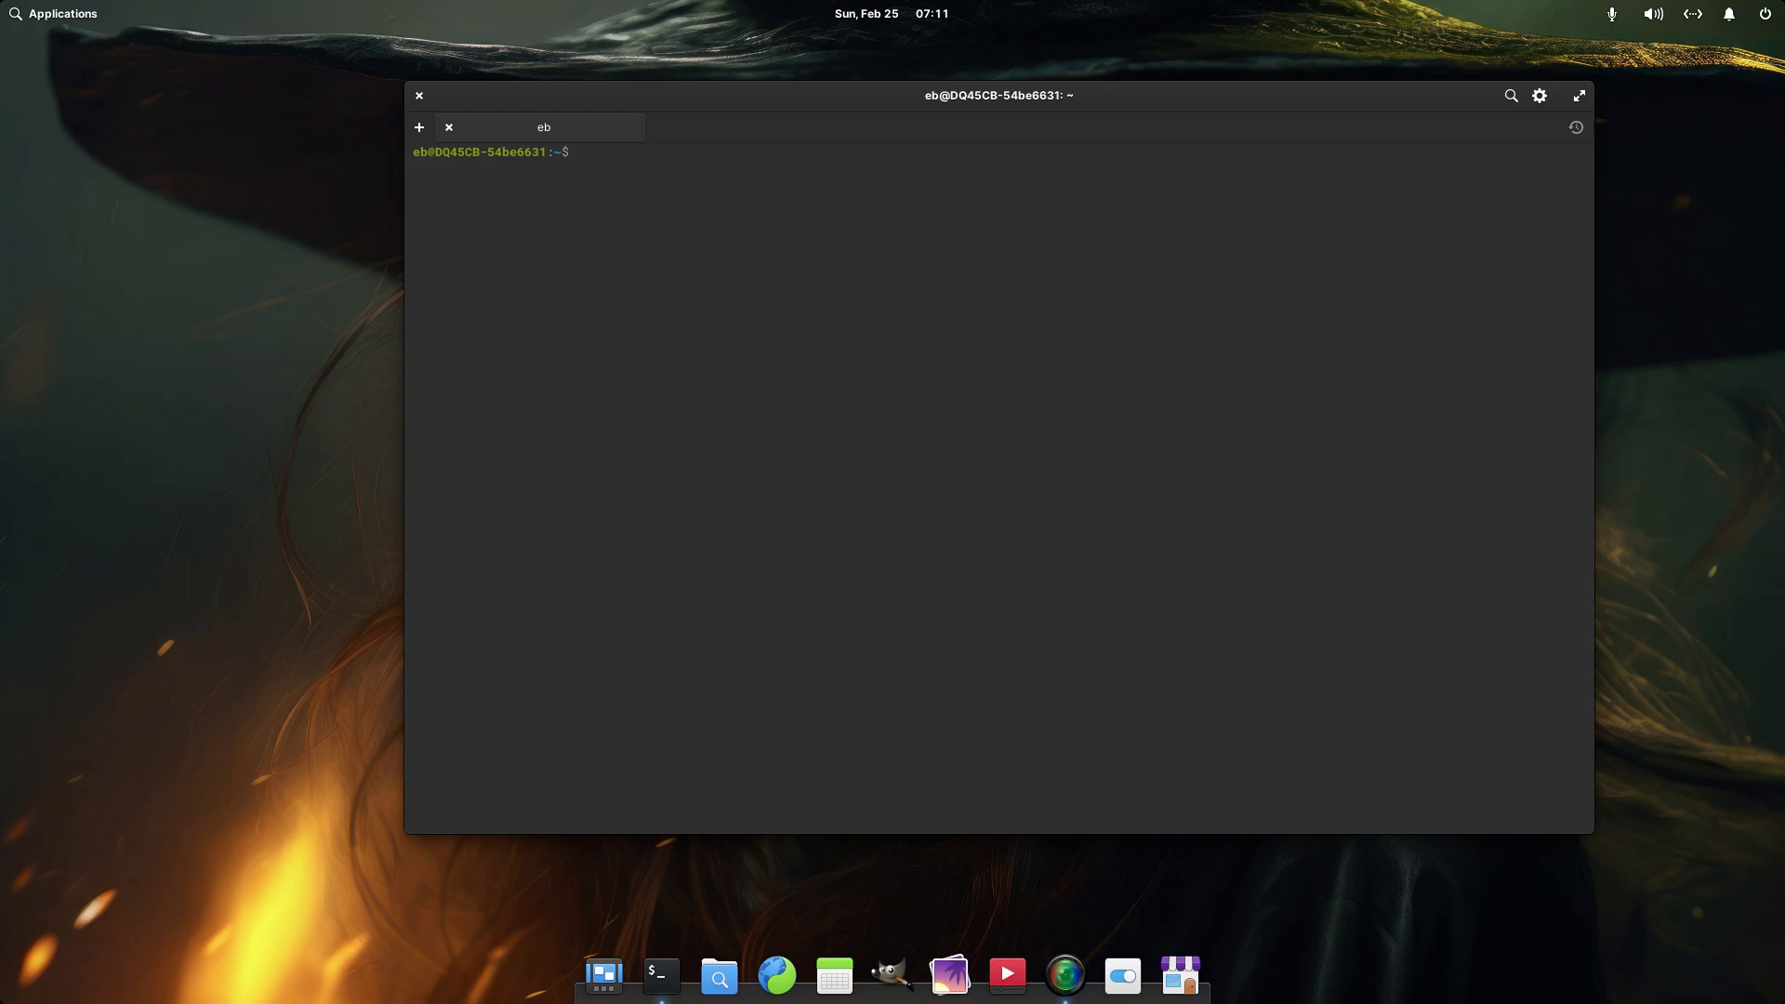
{"action": "type", "text": "sudo apt install gdebiu"}
{"action": "key", "text": "BackSpace"}
{"action": "key", "text": "BackSpace"}
{"action": "type", "text": "i"}
{"action": "key", "text": "Return"}
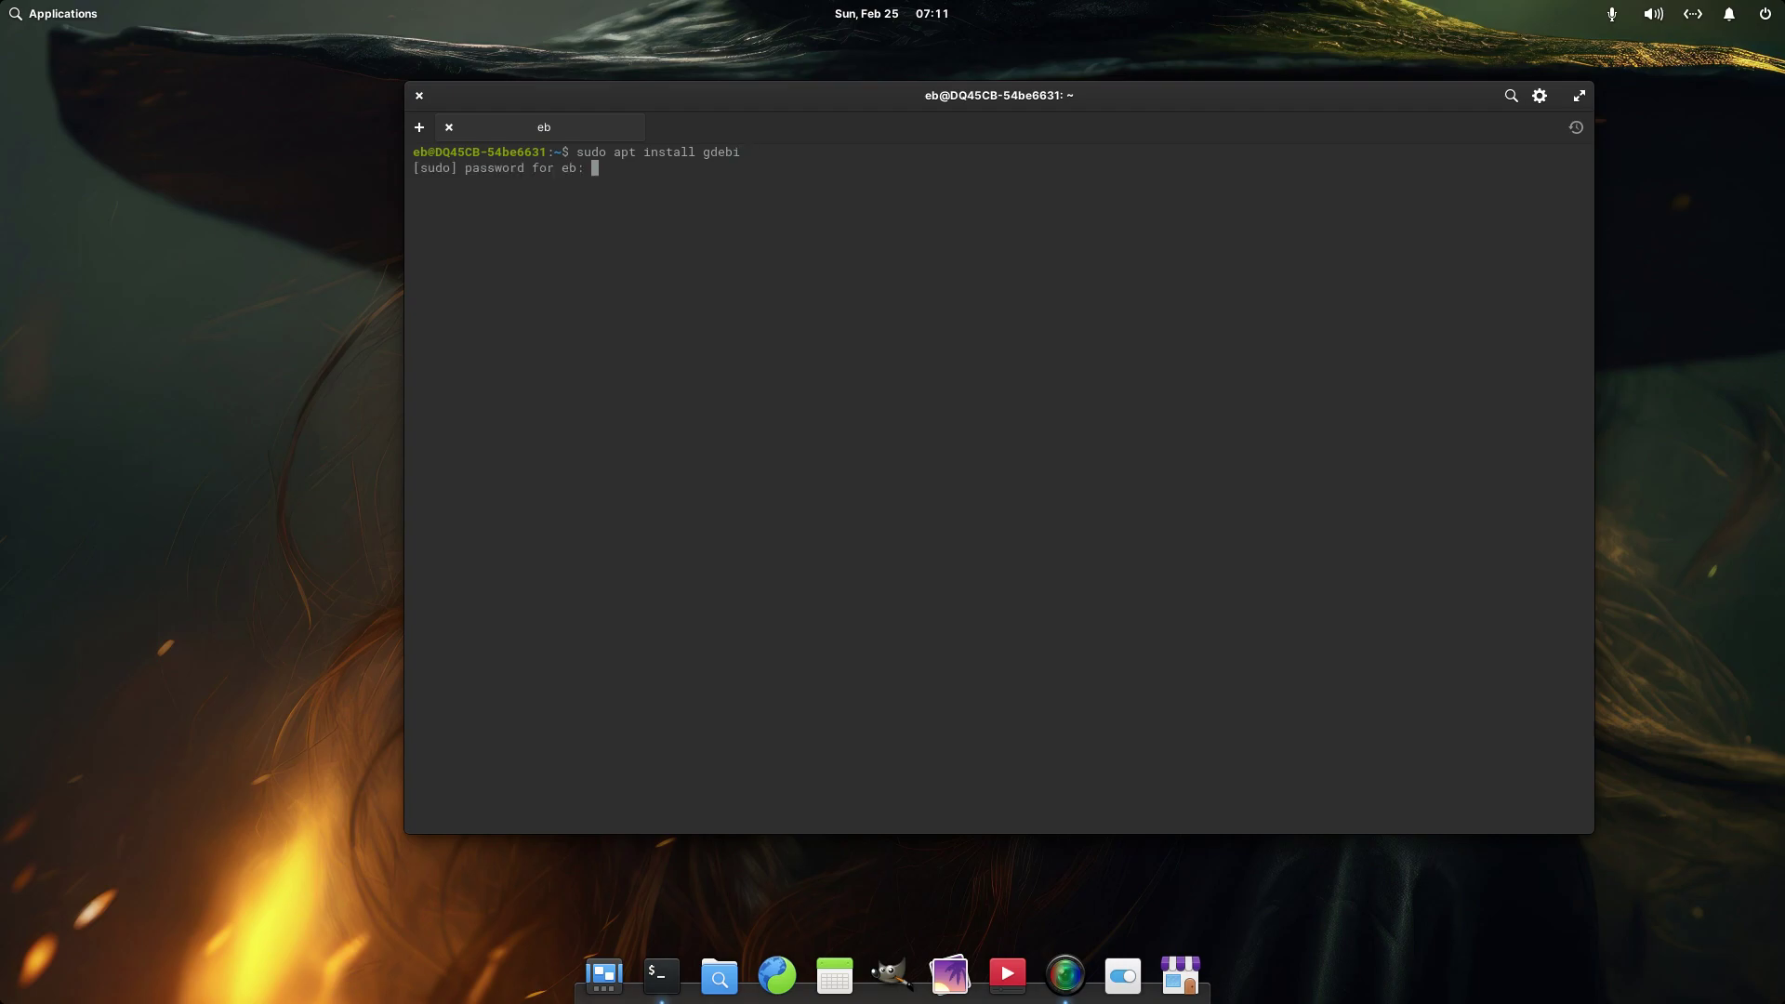
Step: Enter the sudo password, confirm the gdebi installation with y and close Terminal once the packages are set up
{"action": "type", "text": "*****"}
{"action": "key", "text": "Return"}
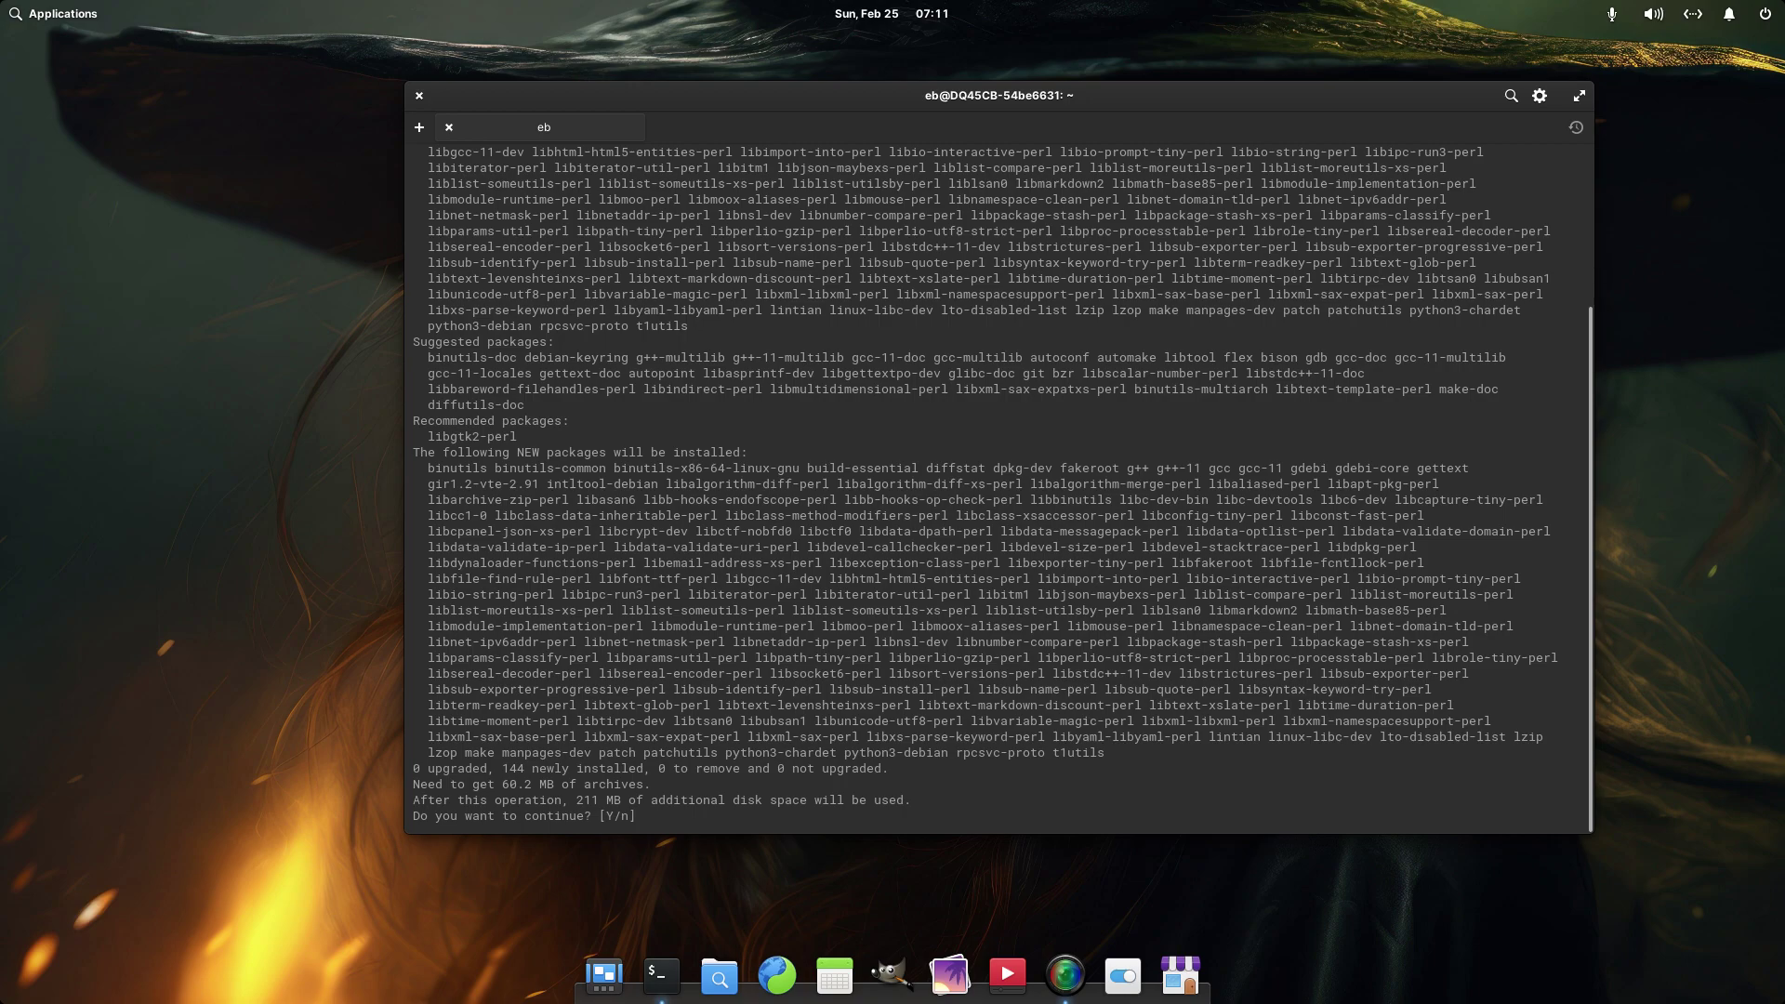
{"action": "type", "text": "y"}
{"action": "key", "text": "Return"}
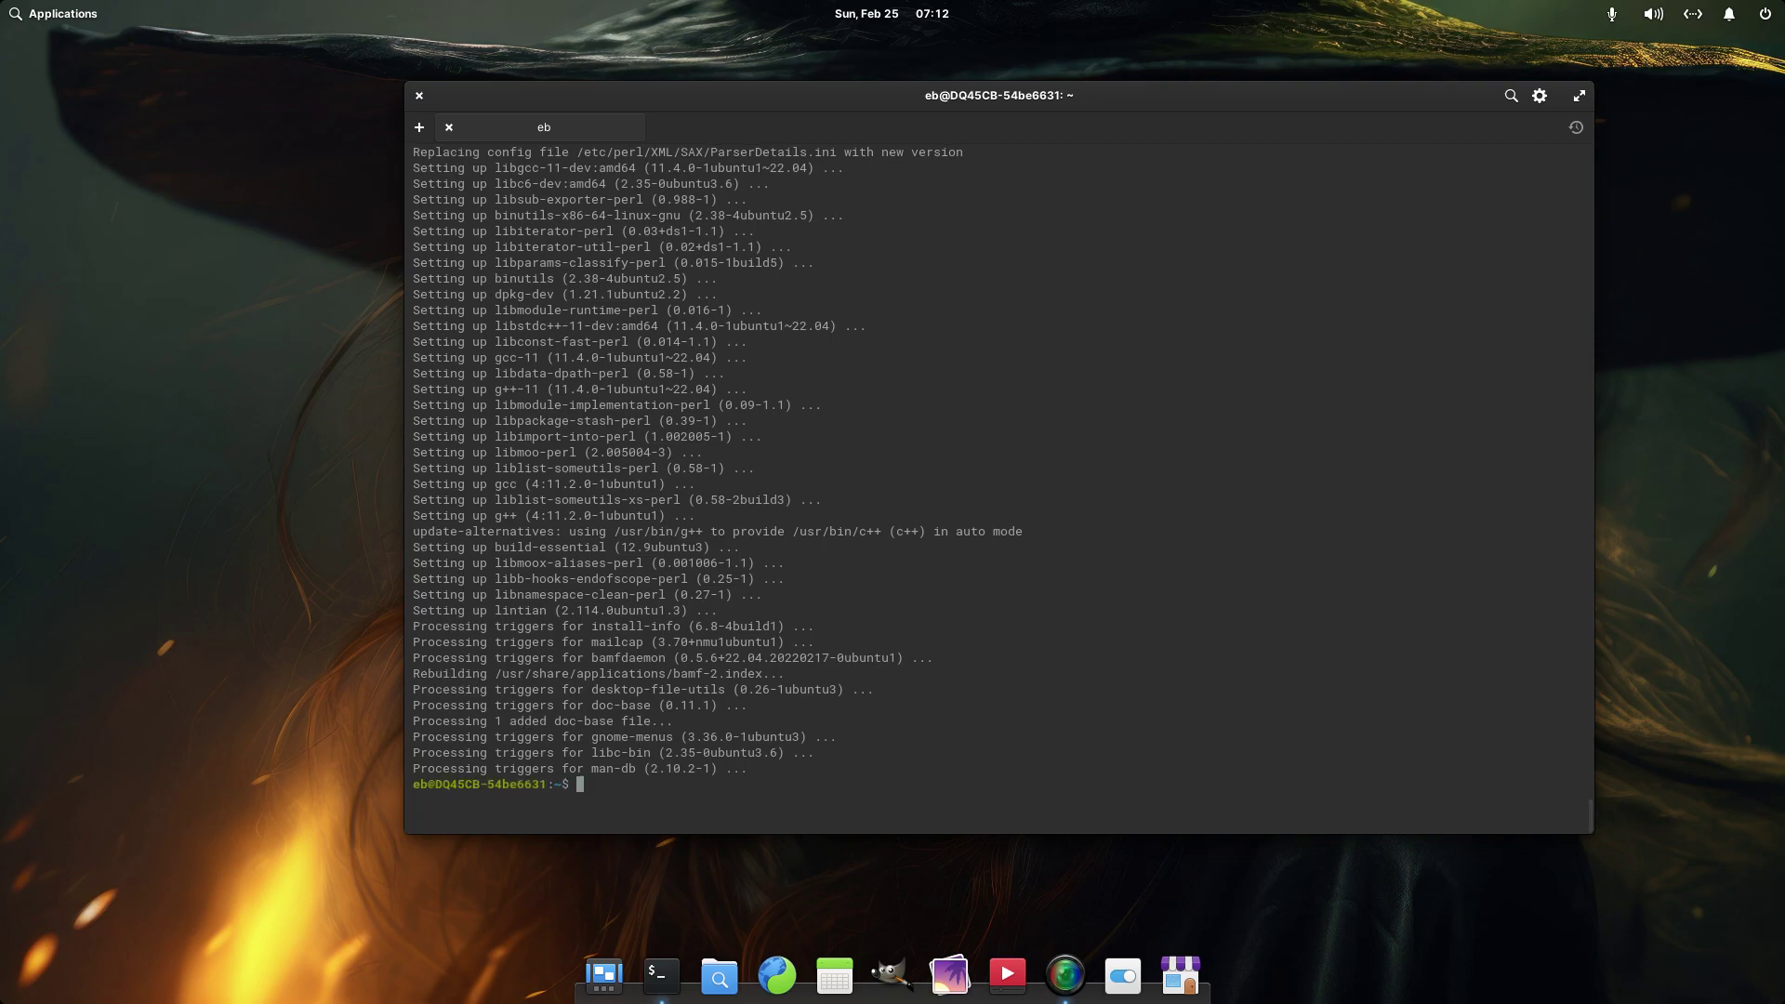
{"action": "key", "text": "alt+F4"}
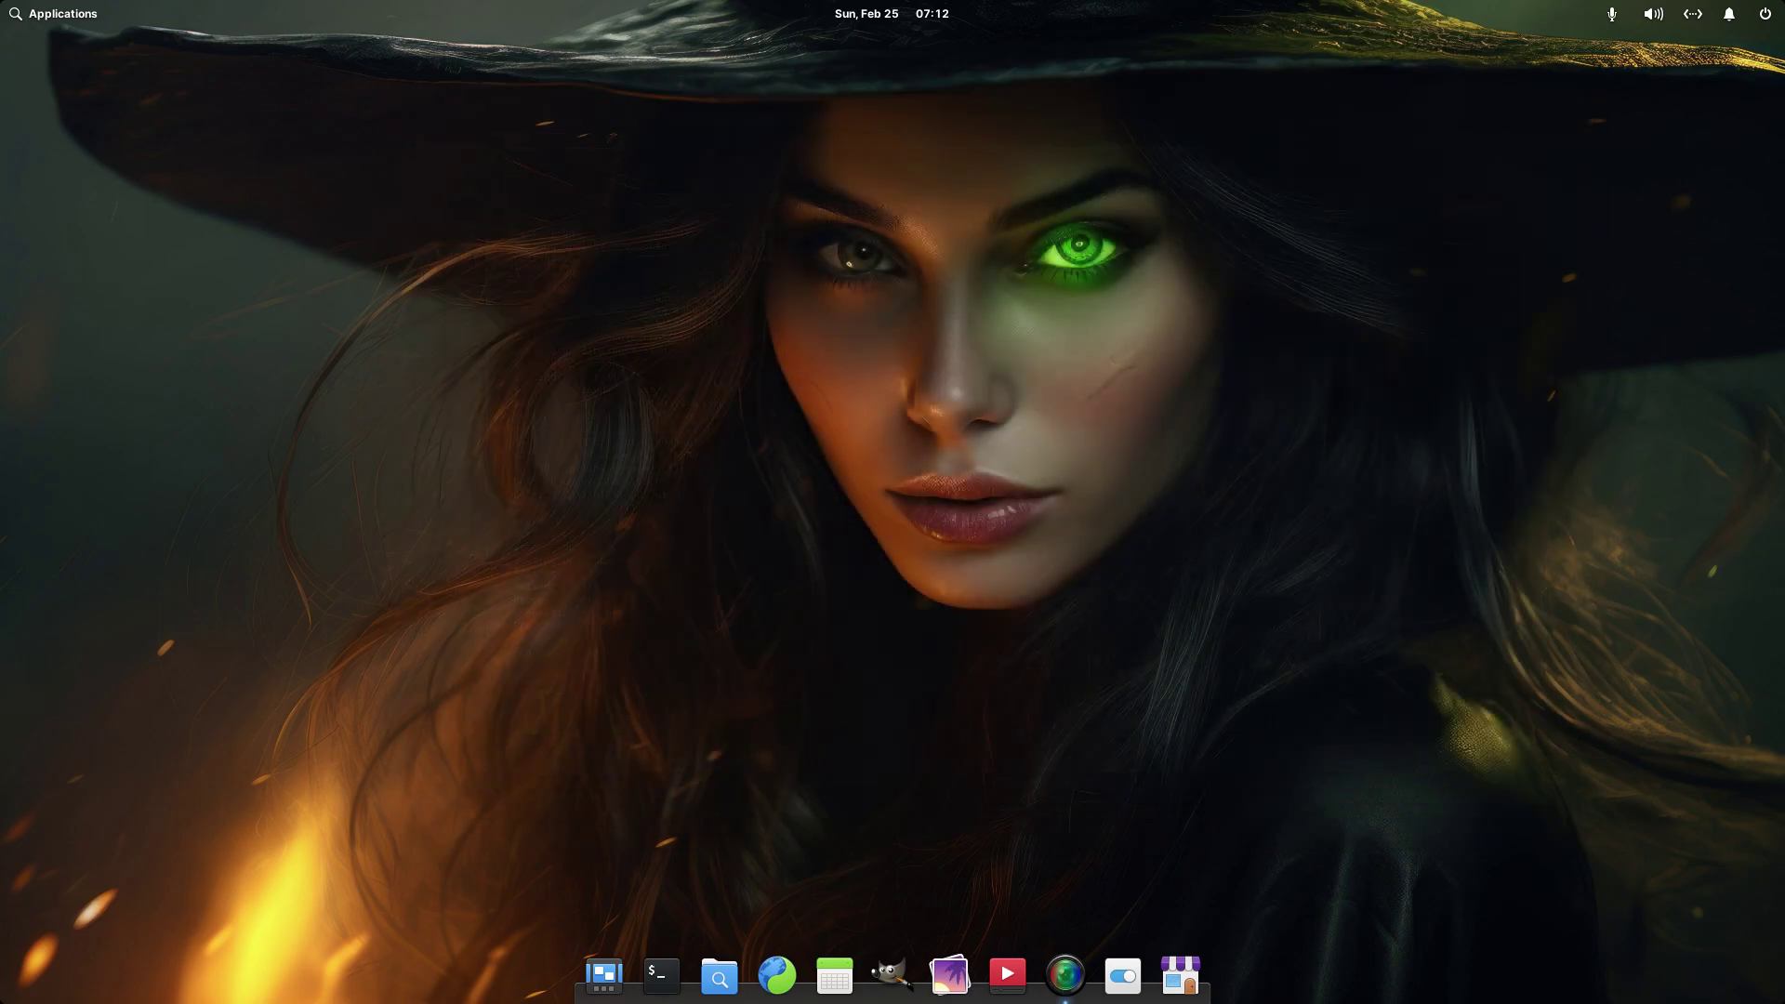
Step: Open google-chrome-stable_current_amd64.deb from the Downloads folder with GDebi Package Installer
{"action": "left_click", "coordinate": [719, 977]}
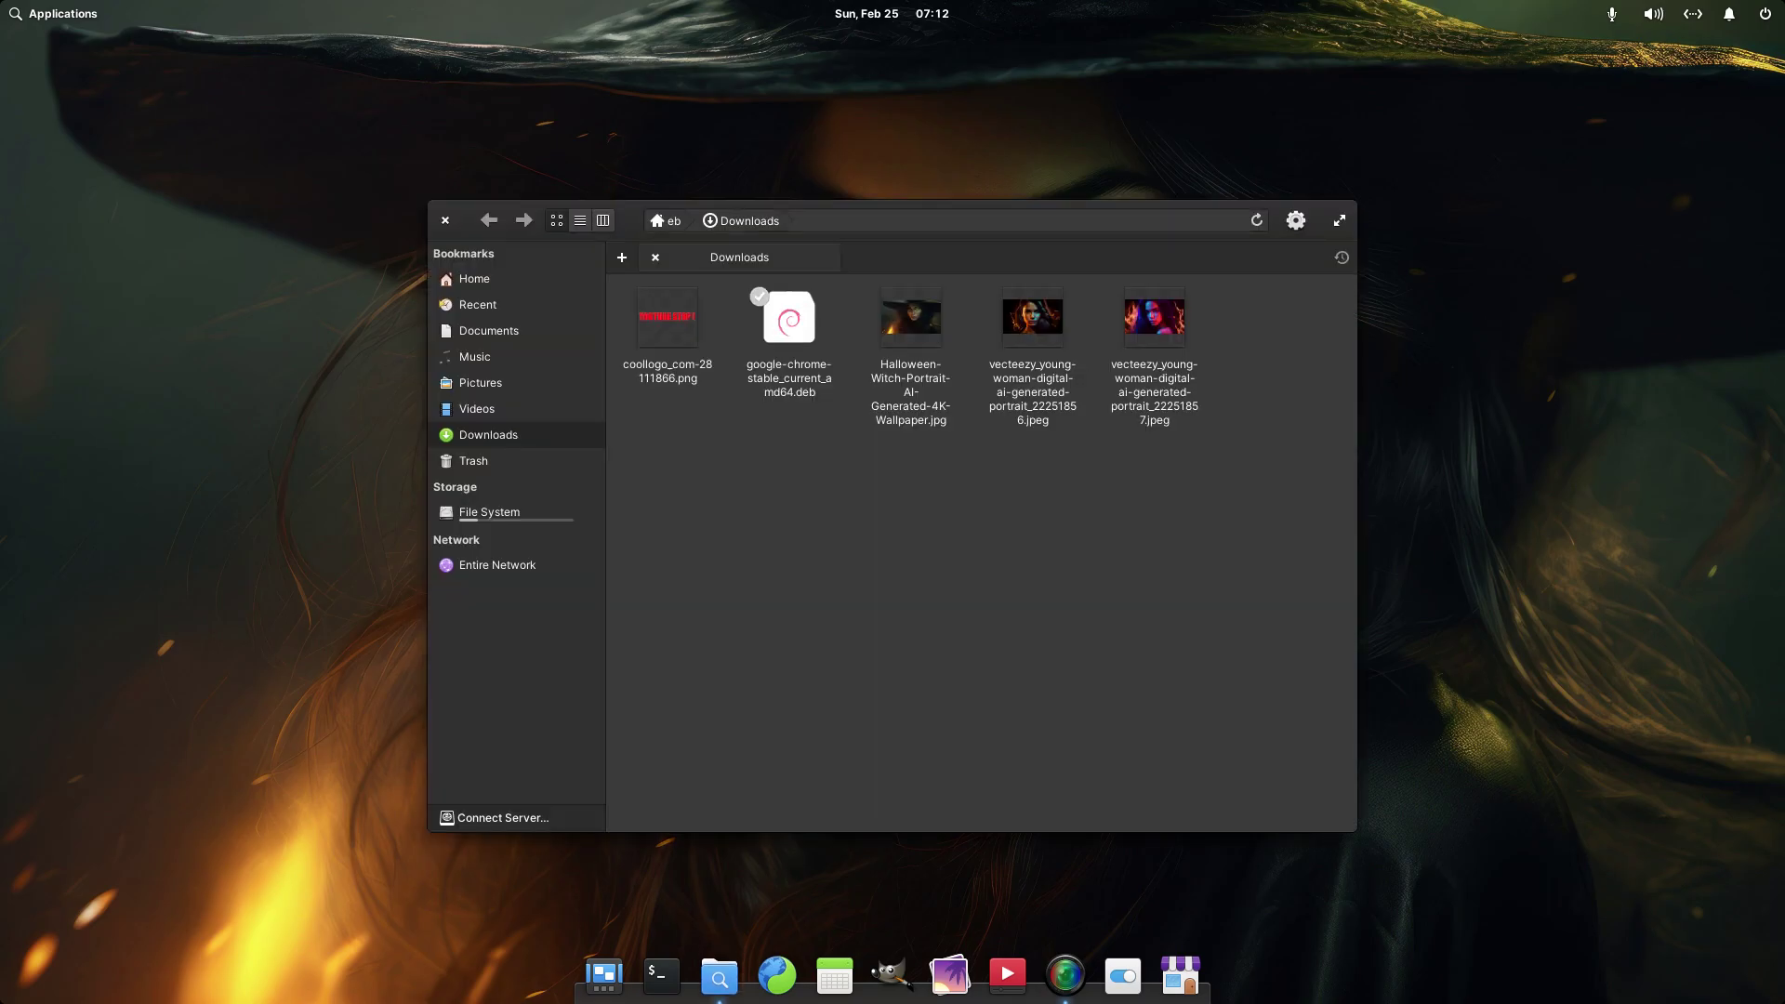
{"action": "right_click", "coordinate": [787, 319]}
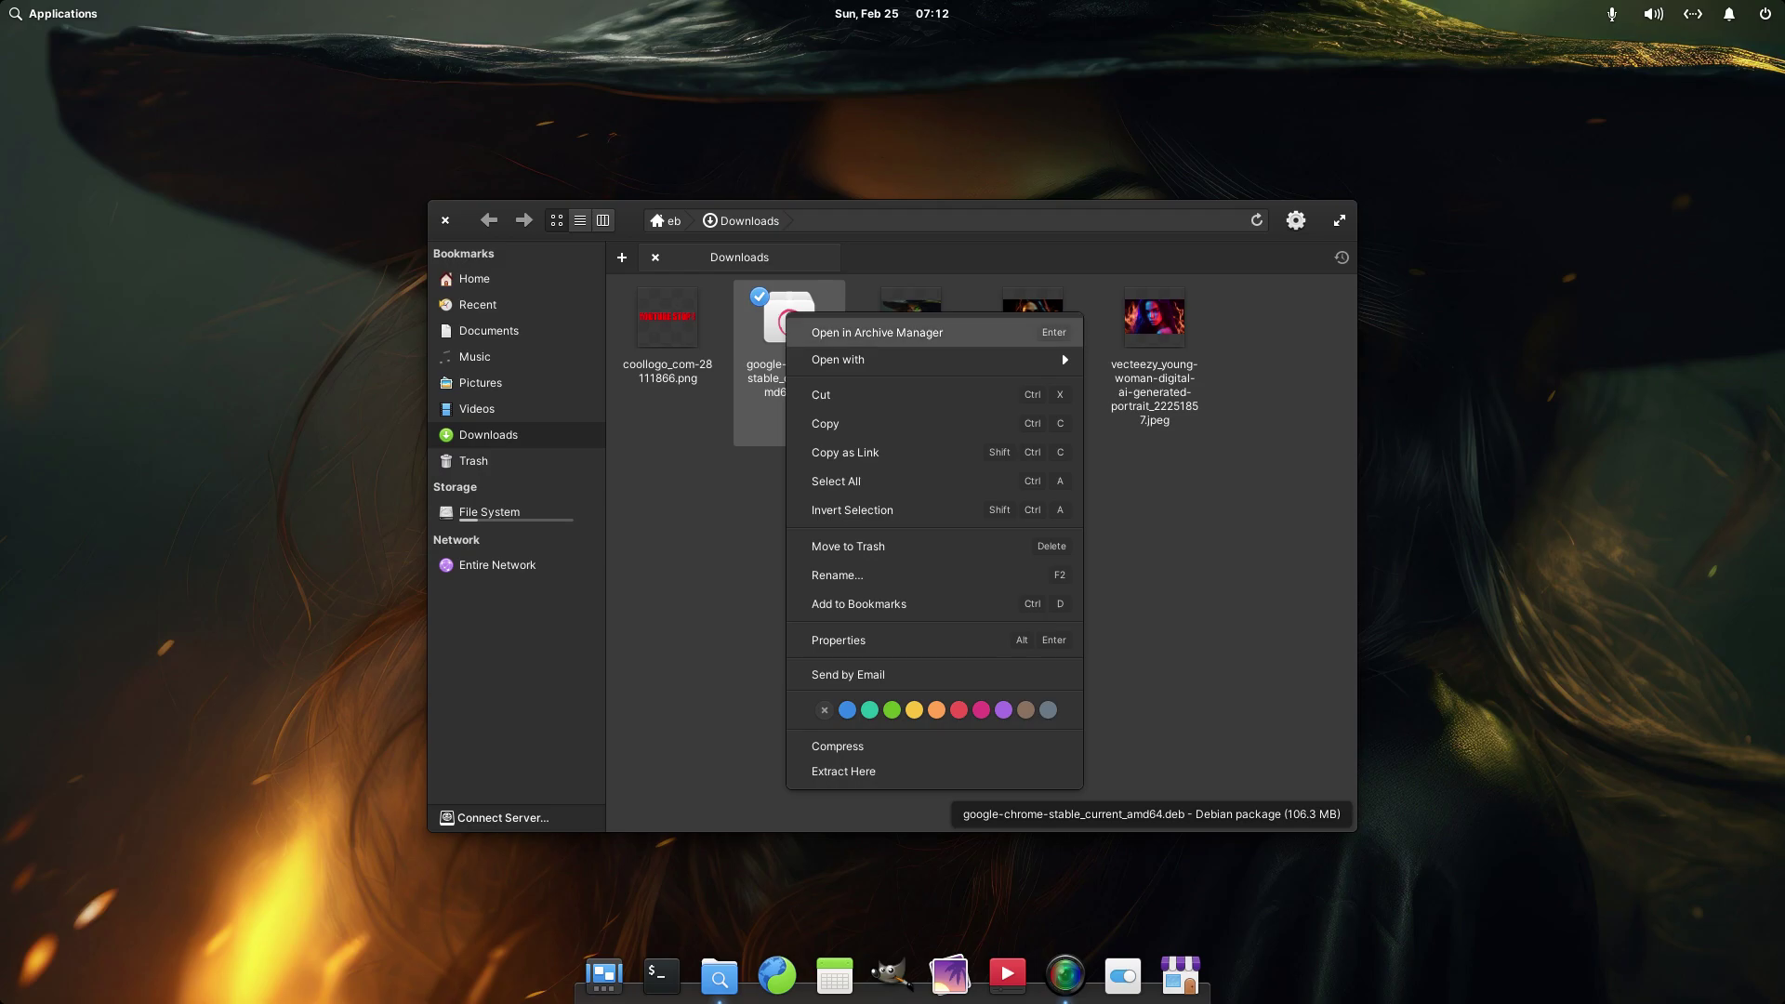
{"action": "key", "text": "Down"}
{"action": "key", "text": "Right"}
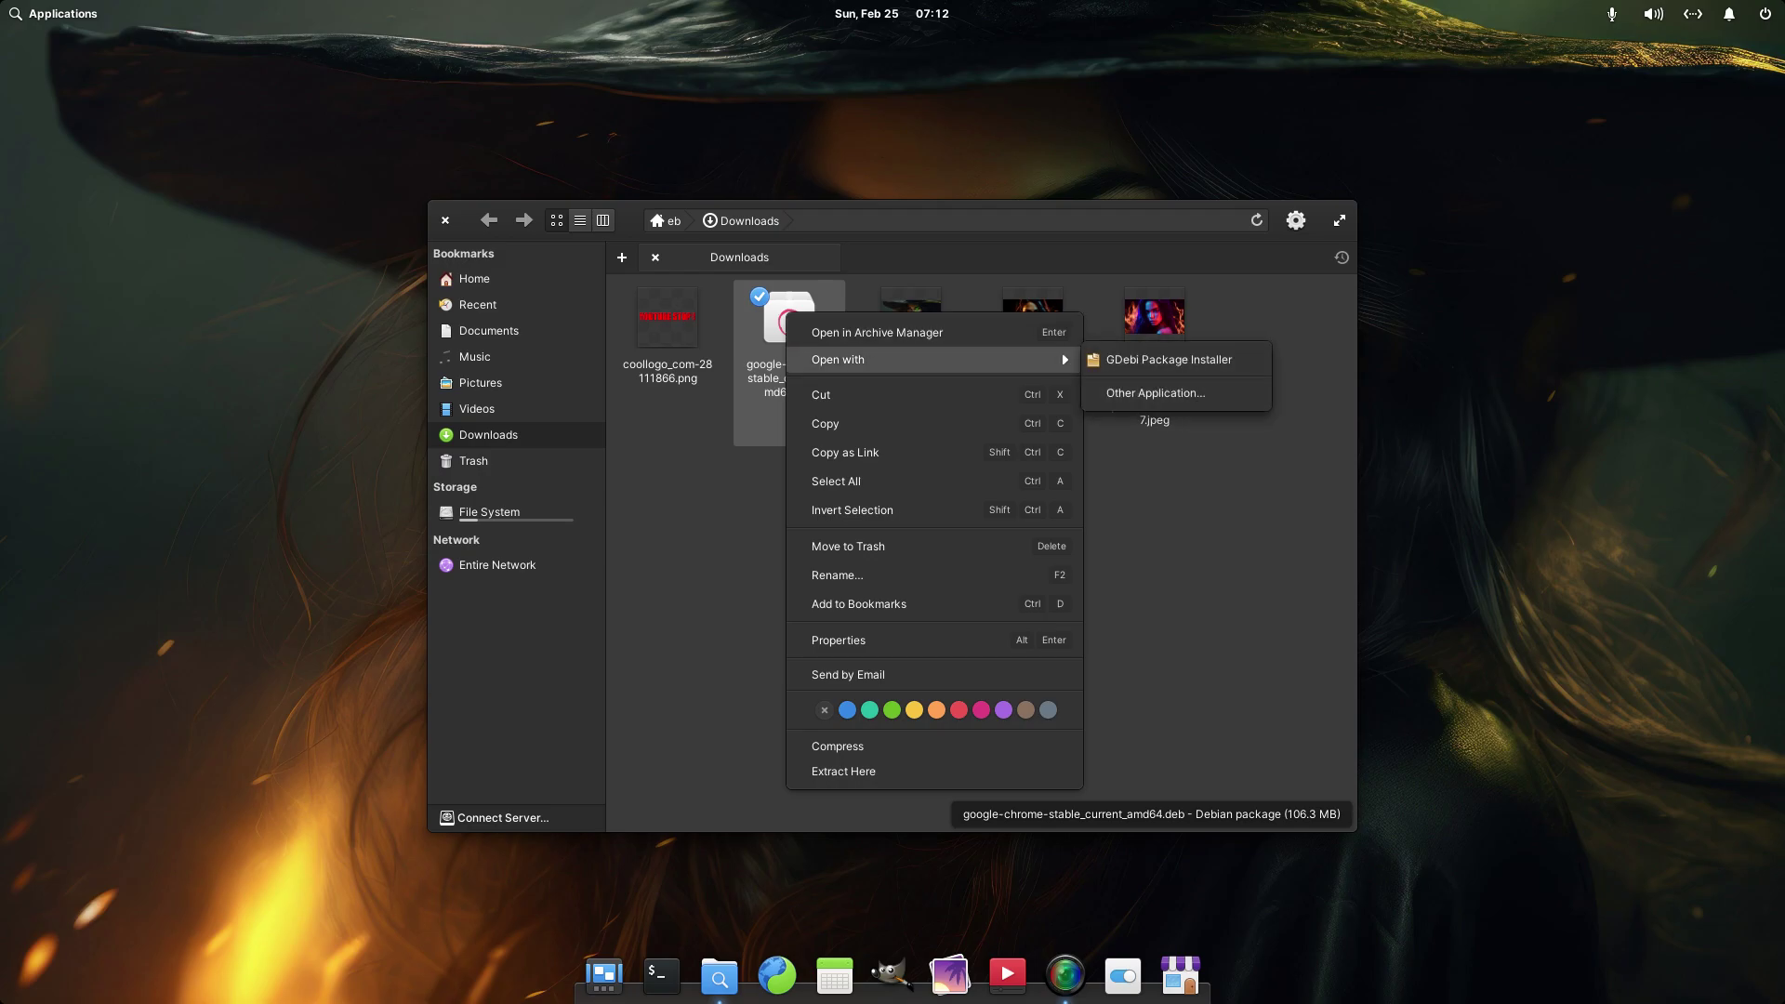
{"action": "key", "text": "Down"}
{"action": "key", "text": "Up"}
{"action": "key", "text": "Return"}
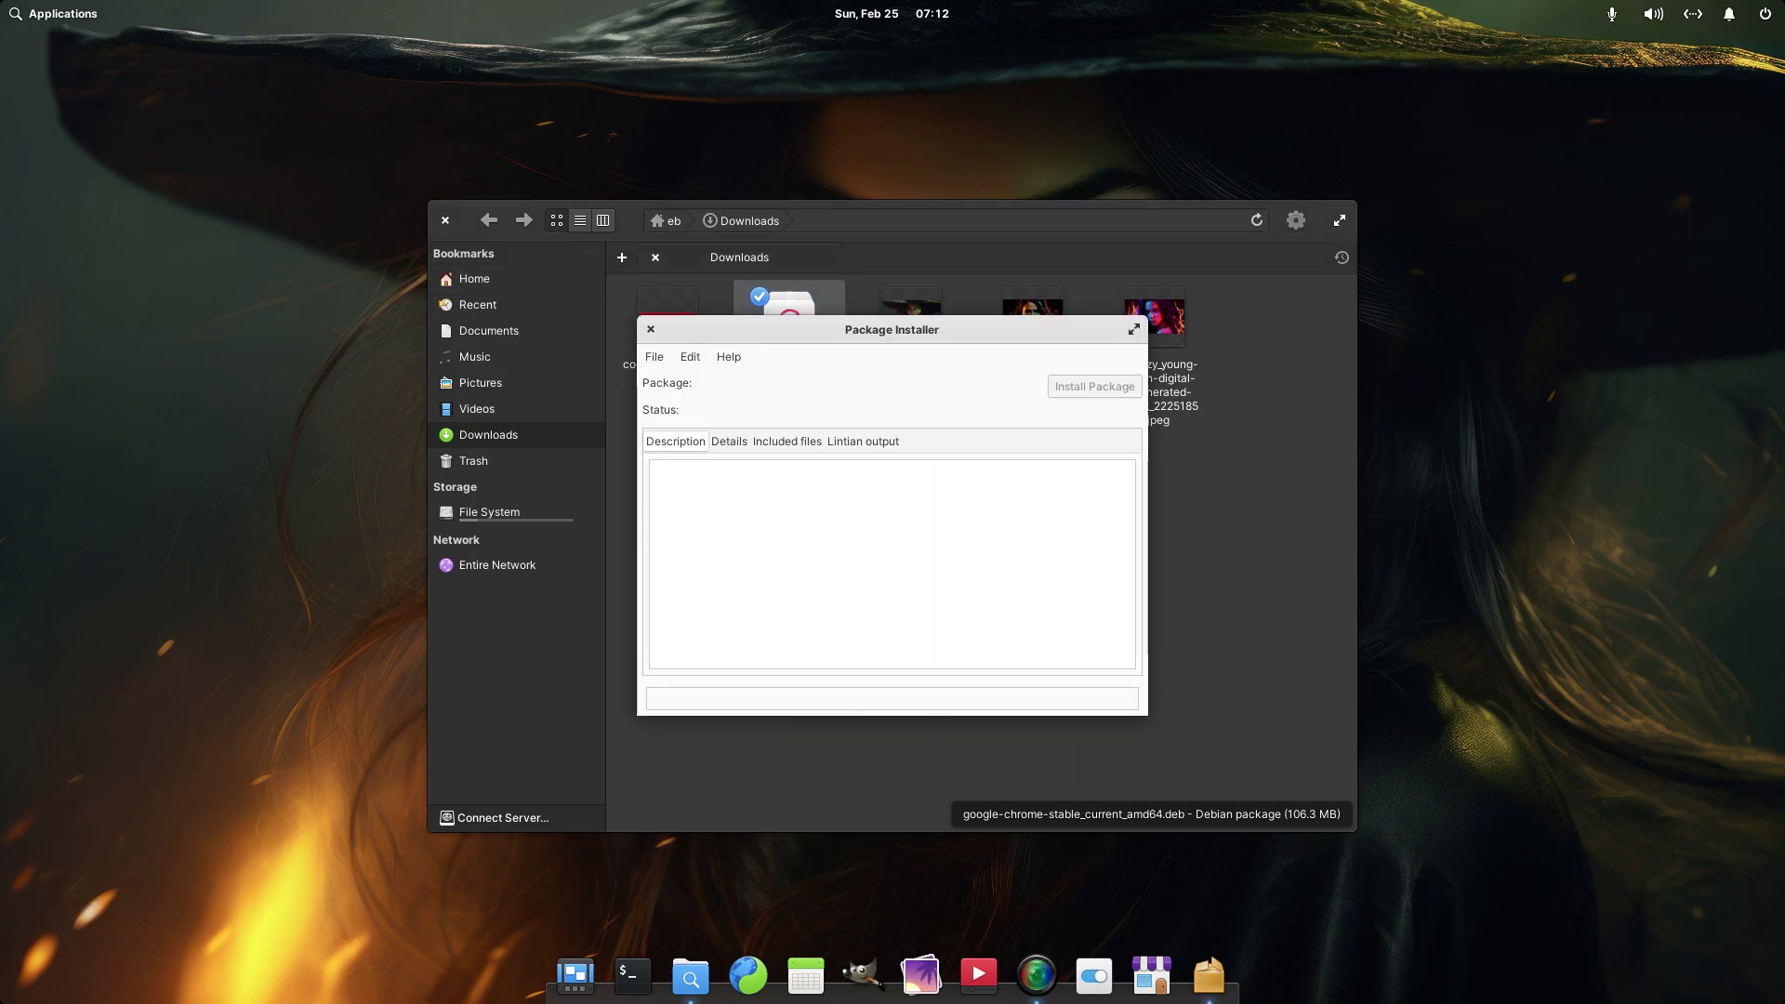
Step: Close the file manager, move the Package Installer window aside and try to install the google-chrome-stable package
{"action": "left_click", "coordinate": [445, 220]}
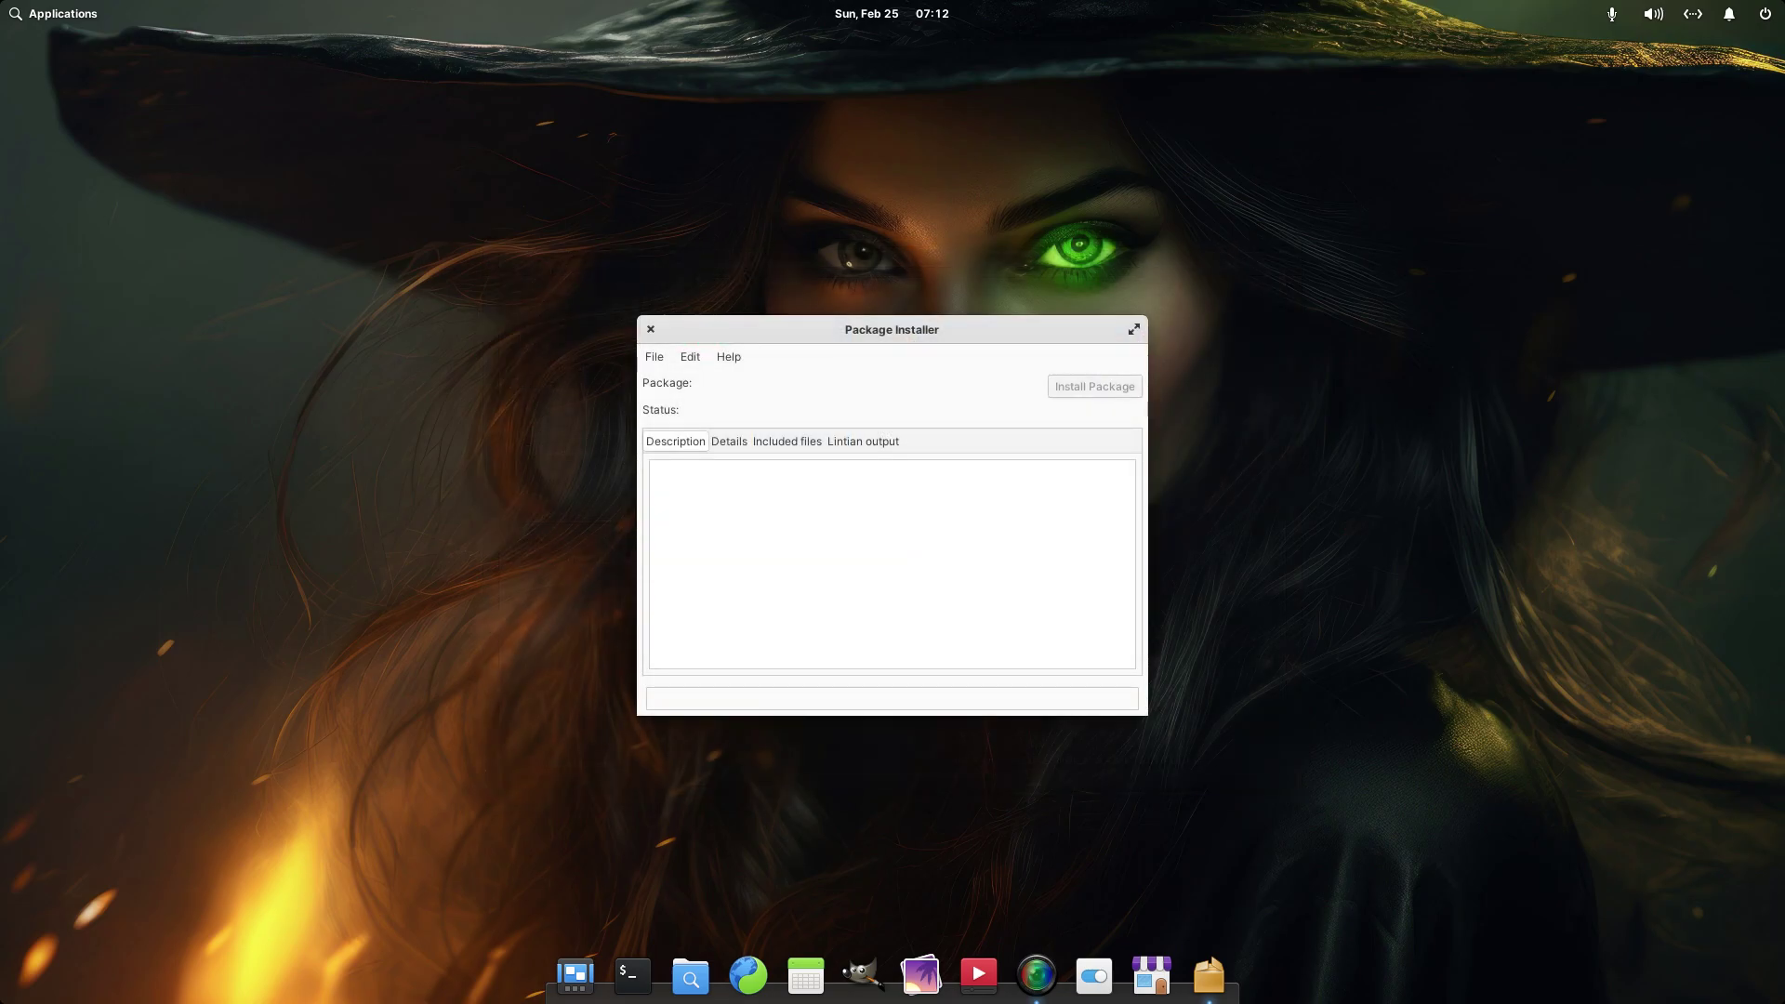
{"action": "left_click_drag", "start_coordinate": [818, 330], "coordinate": [545, 133]}
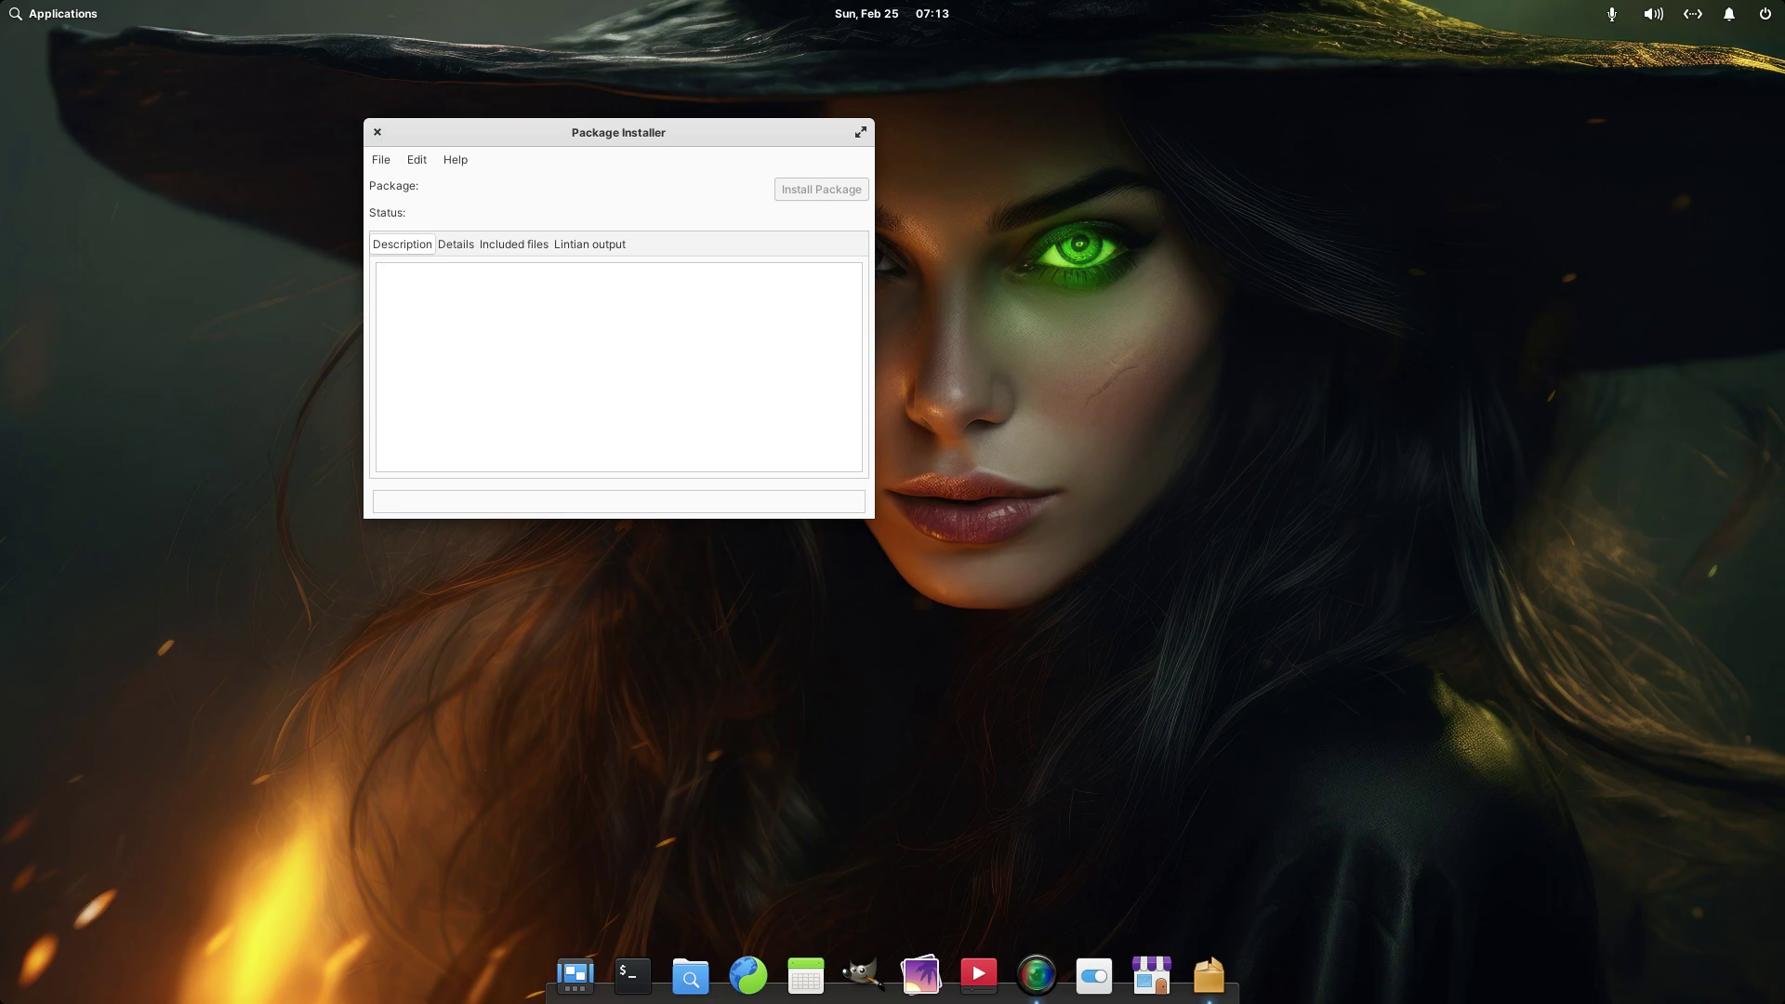
{"action": "left_click_drag", "start_coordinate": [618, 132], "coordinate": [394, 311]}
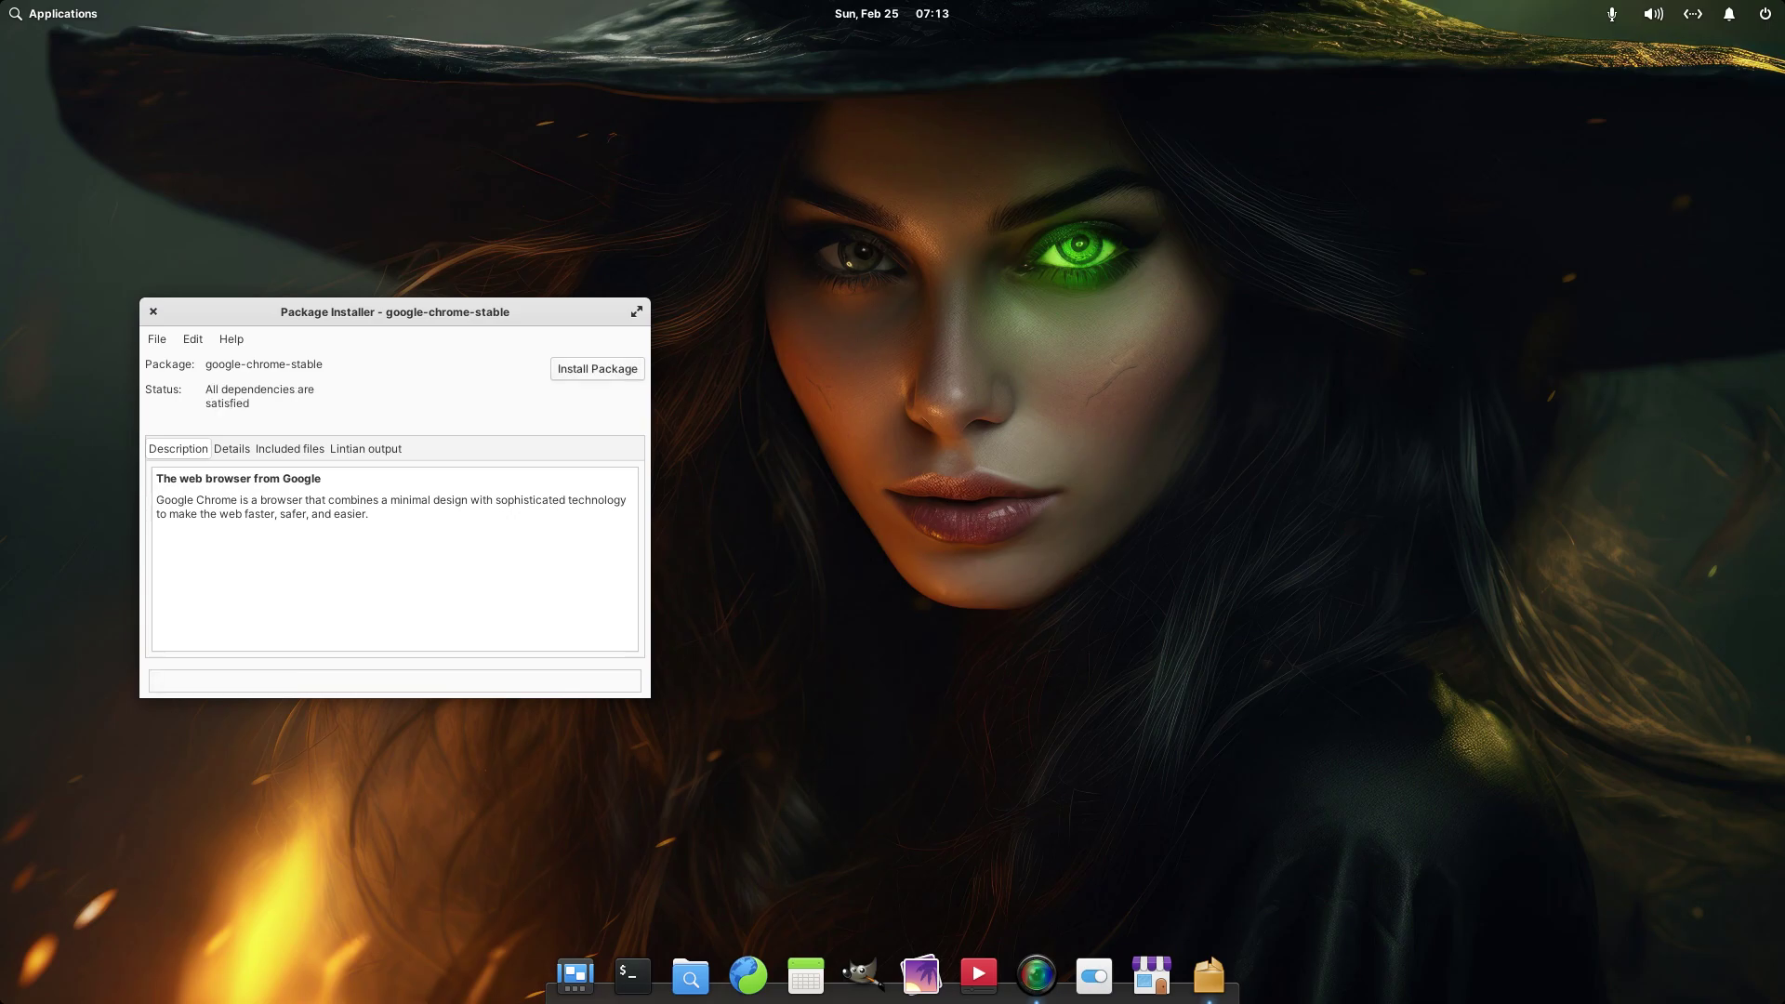
{"action": "left_click", "coordinate": [597, 369]}
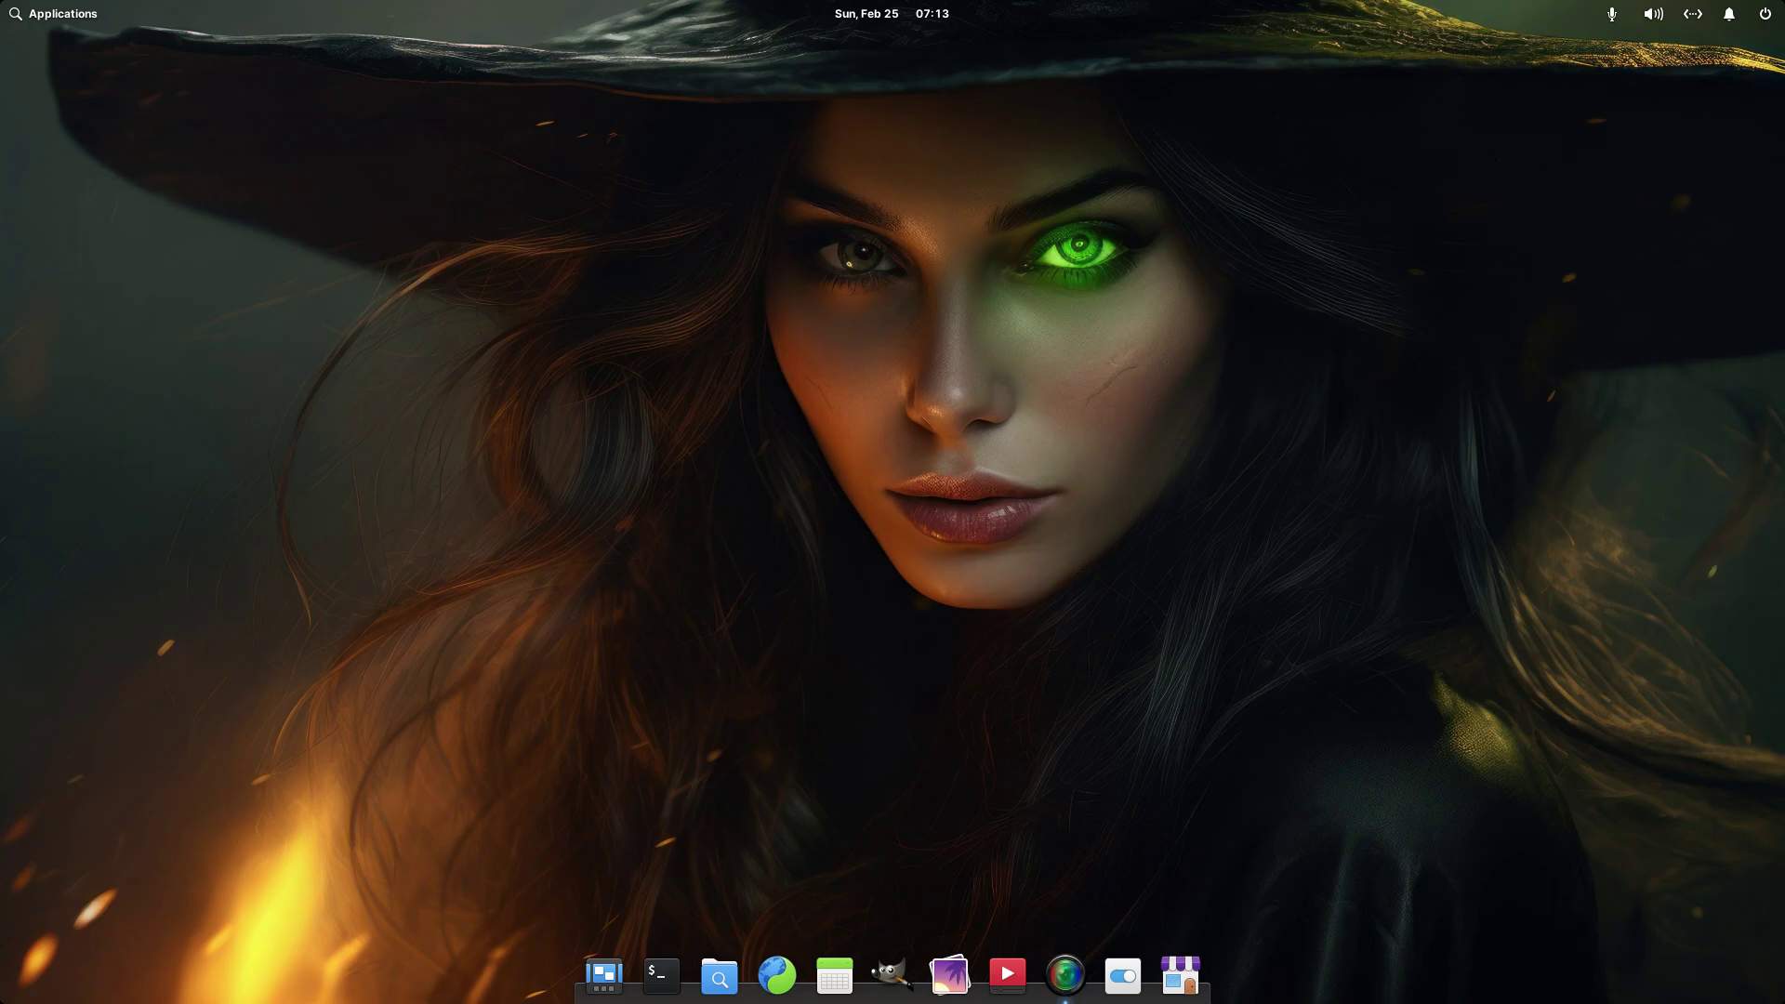
Step: Look through both pages of the applications menu for Google Chrome and close the menu
{"action": "key", "text": "super"}
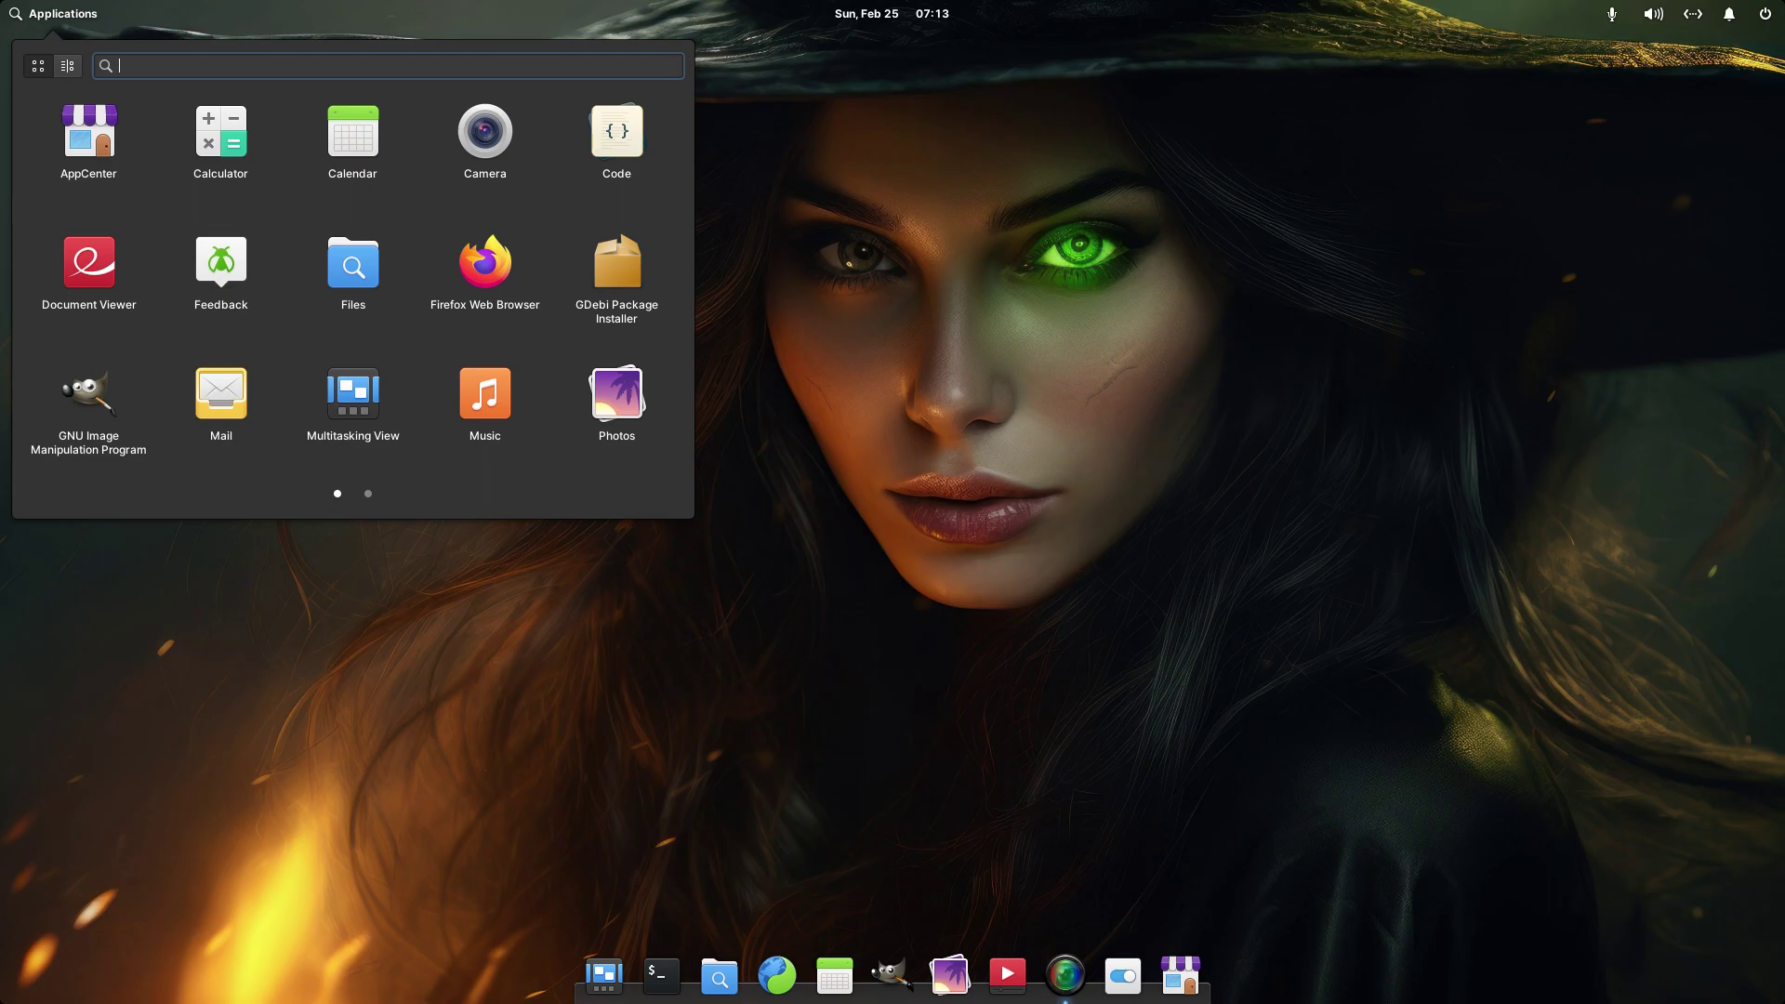
{"action": "scroll", "coordinate": [353, 279], "scroll_direction": "down", "scroll_amount": 1}
{"action": "scroll", "coordinate": [353, 279], "scroll_direction": "up", "scroll_amount": 1}
{"action": "scroll", "coordinate": [353, 279], "scroll_direction": "down", "scroll_amount": 1}
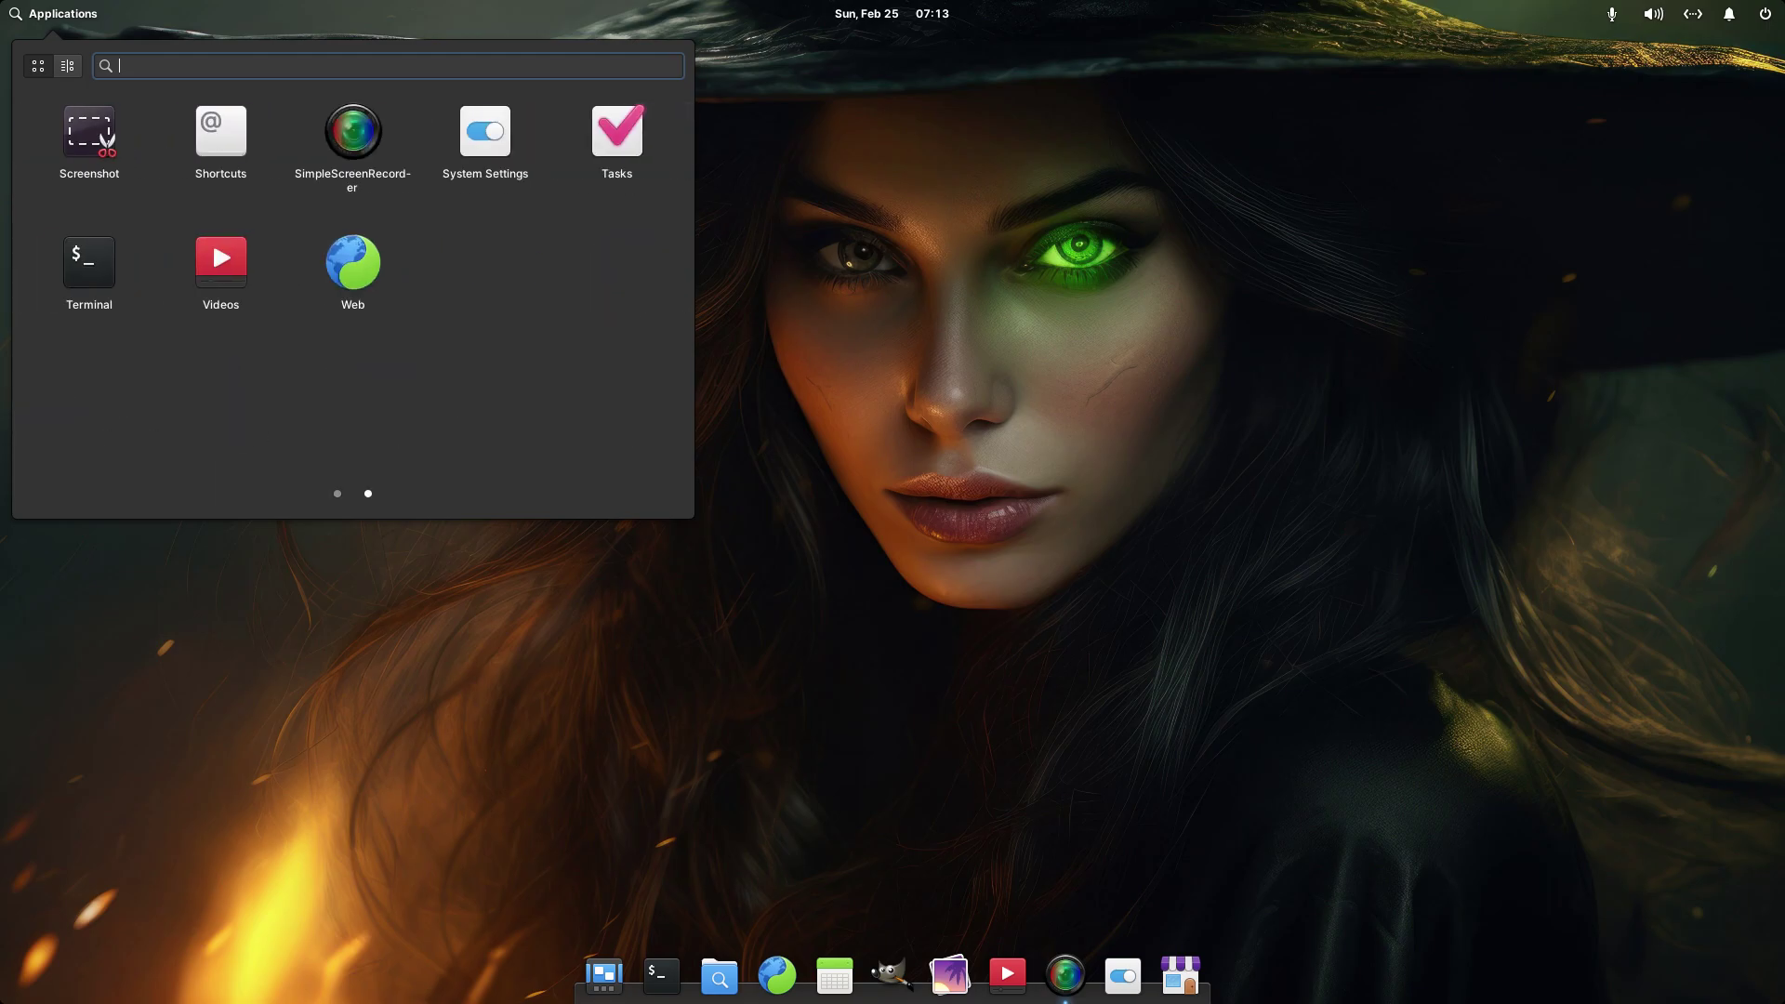
{"action": "scroll", "coordinate": [353, 279], "scroll_direction": "up", "scroll_amount": 1}
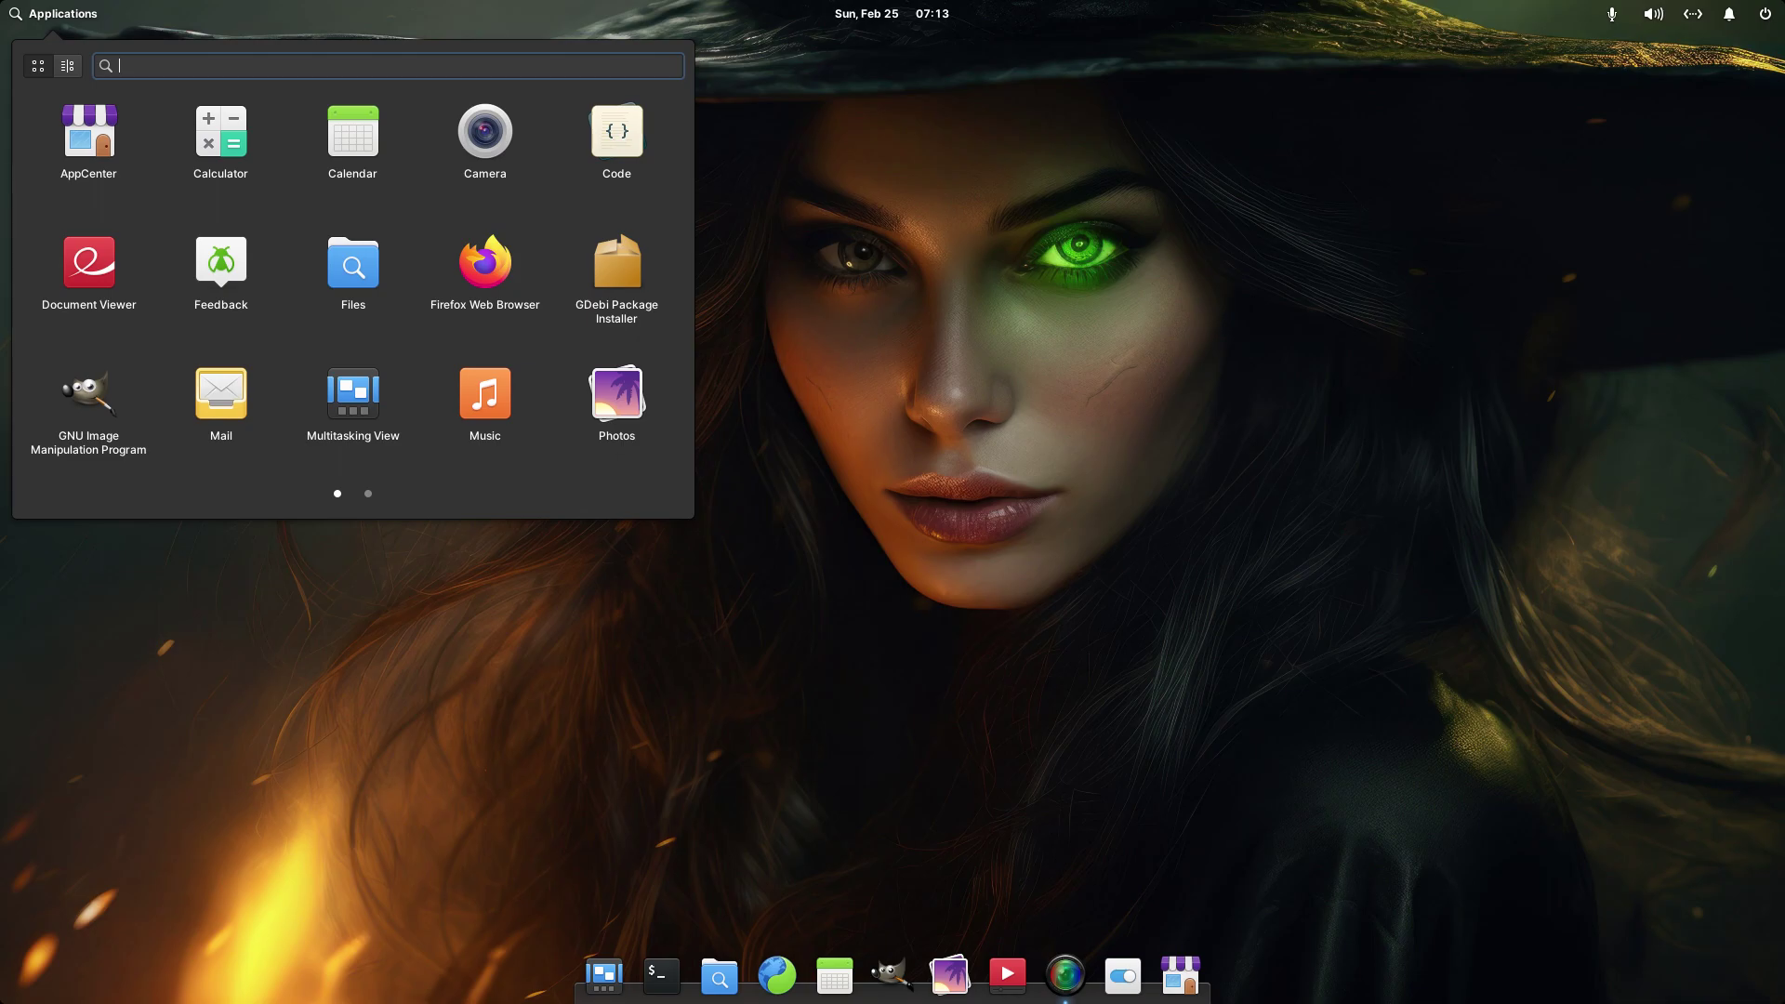
{"action": "scroll", "coordinate": [353, 279], "scroll_direction": "down", "scroll_amount": 1}
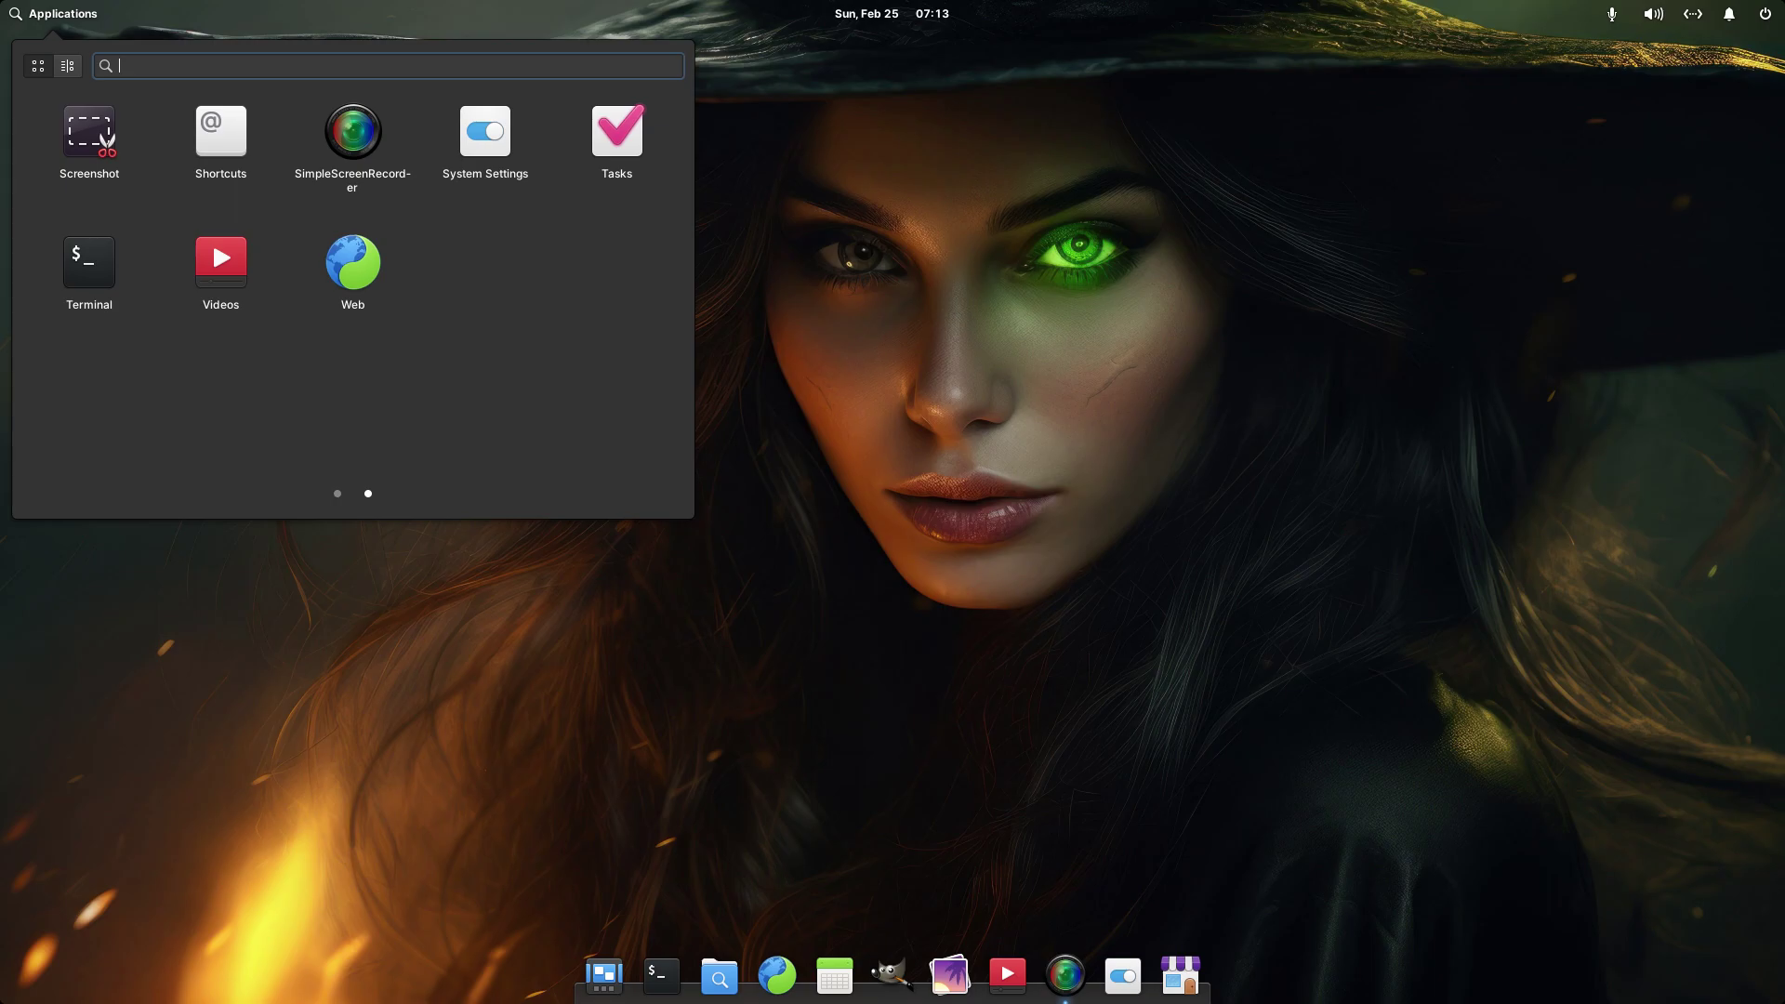
{"action": "key", "text": "Escape"}
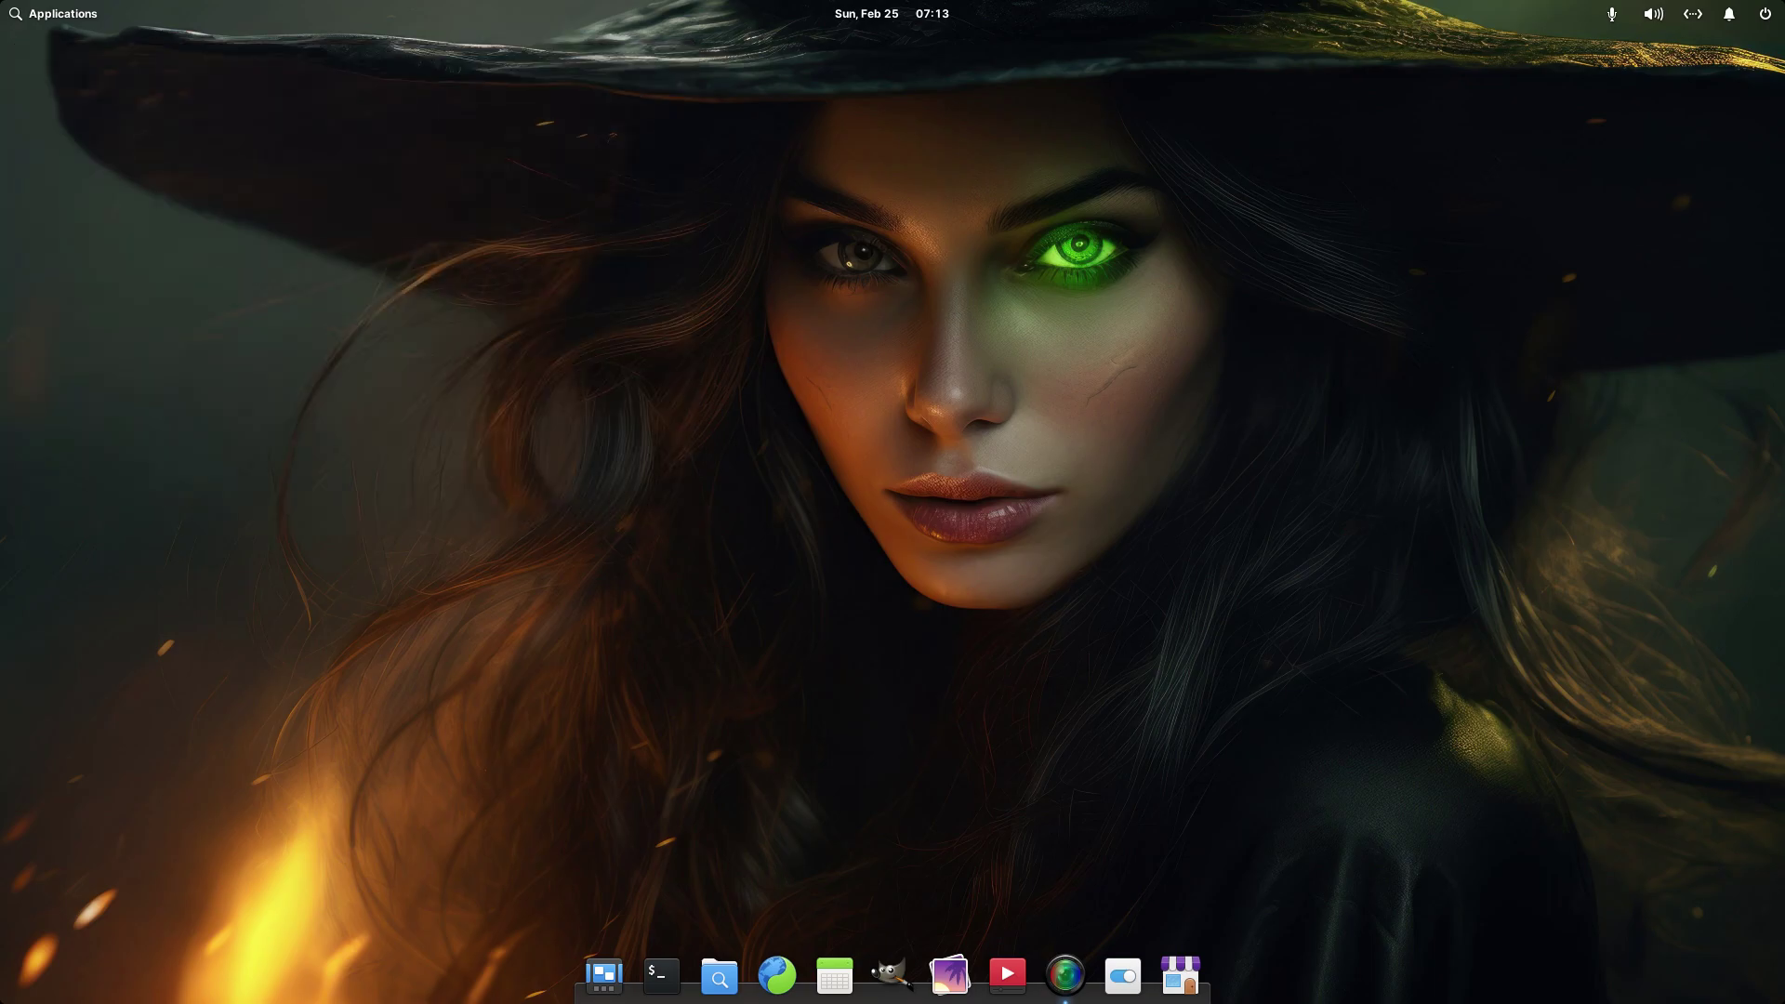
Step: Try again to install google-chrome-stable_current_amd64.deb from the Downloads folder with GDebi Package Installer, moving its window aside
{"action": "left_click", "coordinate": [719, 977]}
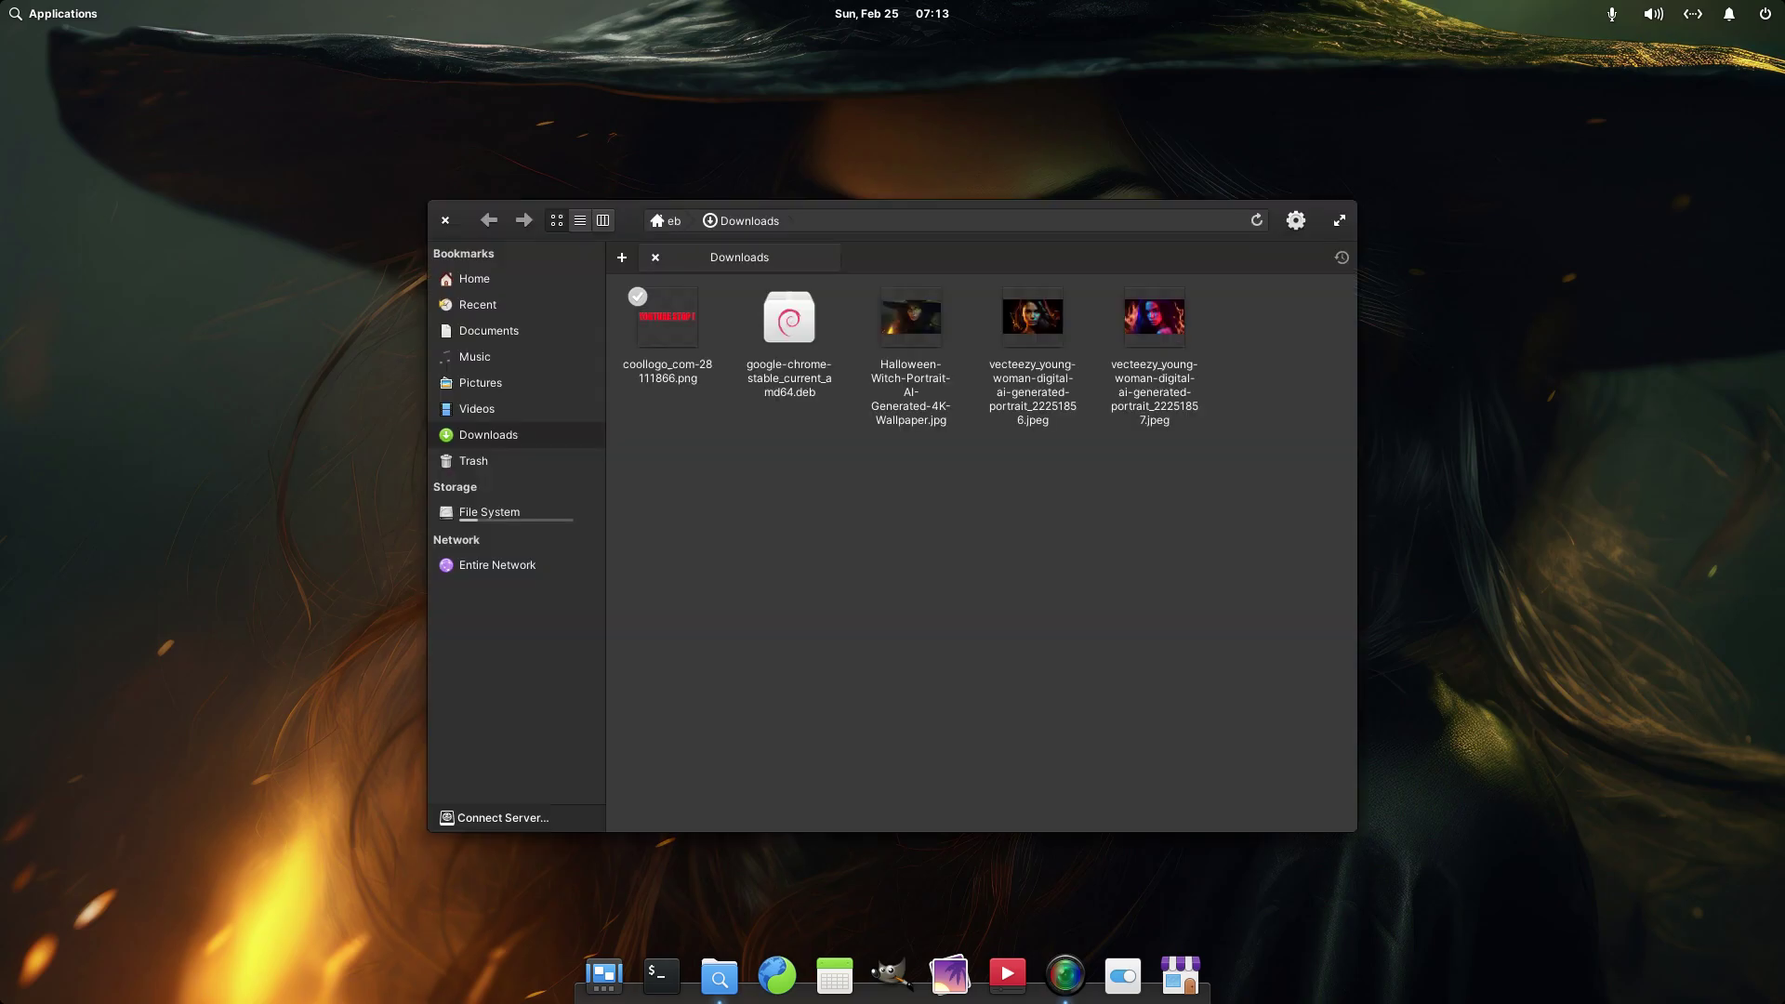
{"action": "right_click", "coordinate": [776, 328]}
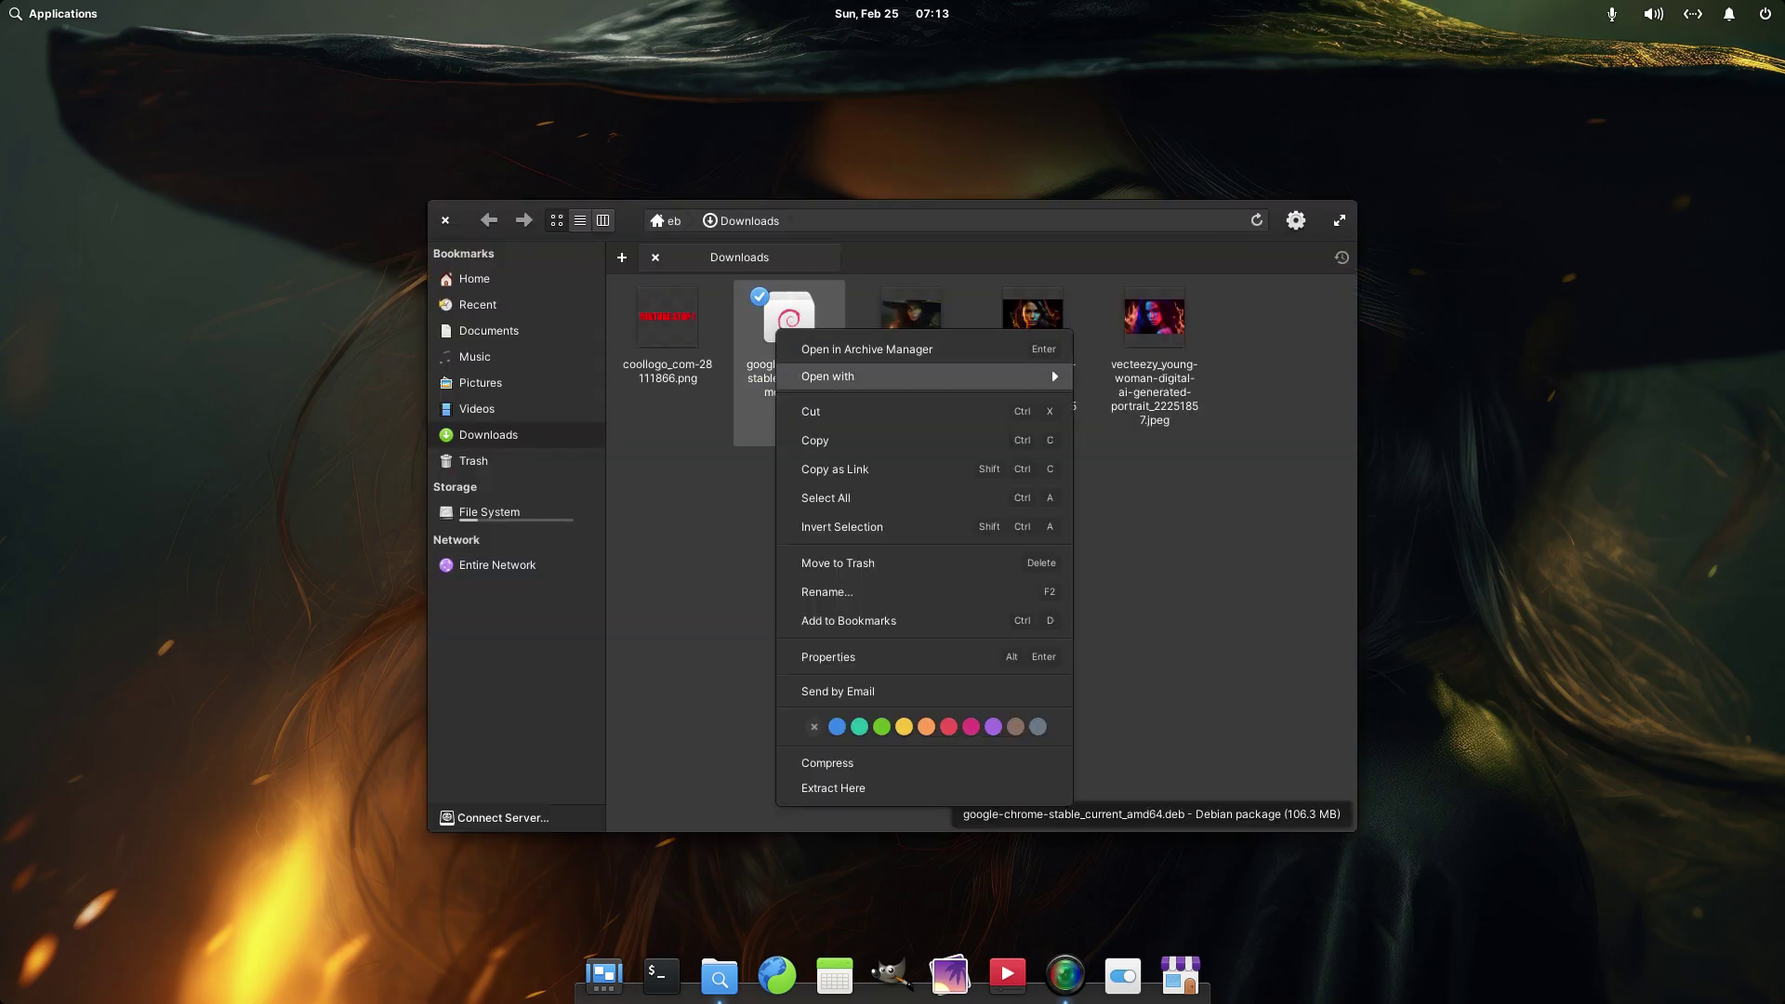
{"action": "mouse_move", "coordinate": [829, 376]}
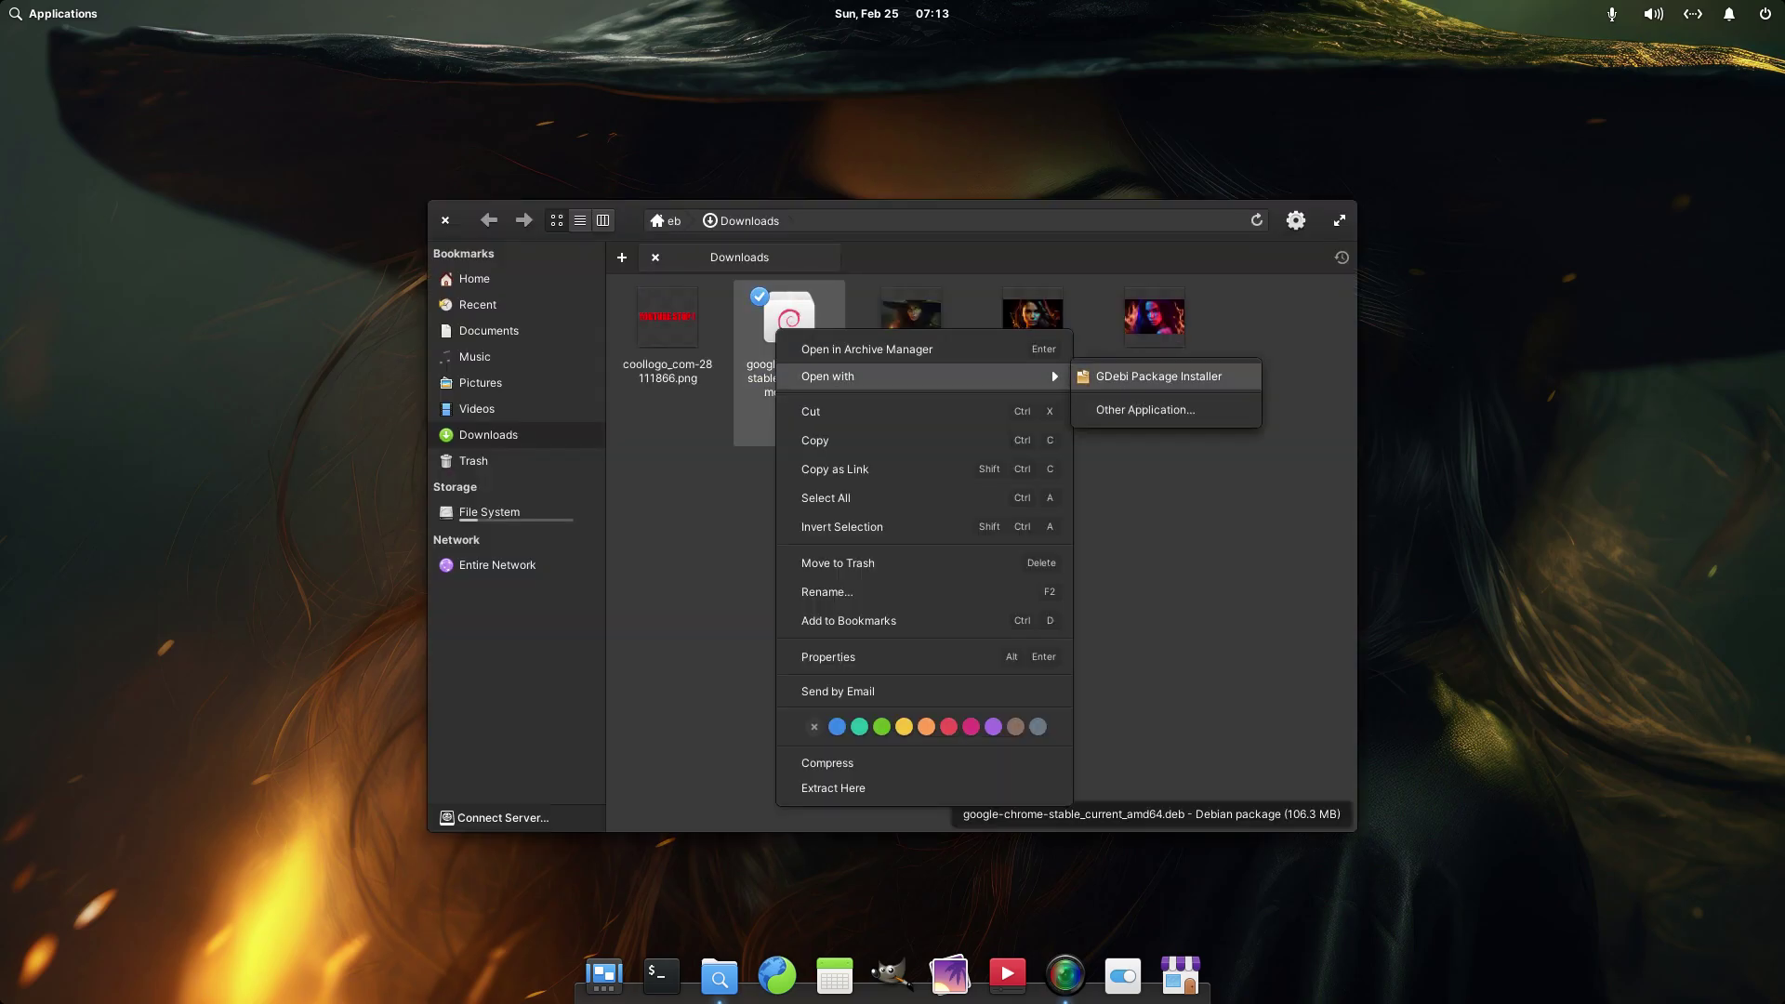
{"action": "left_click", "coordinate": [1158, 375]}
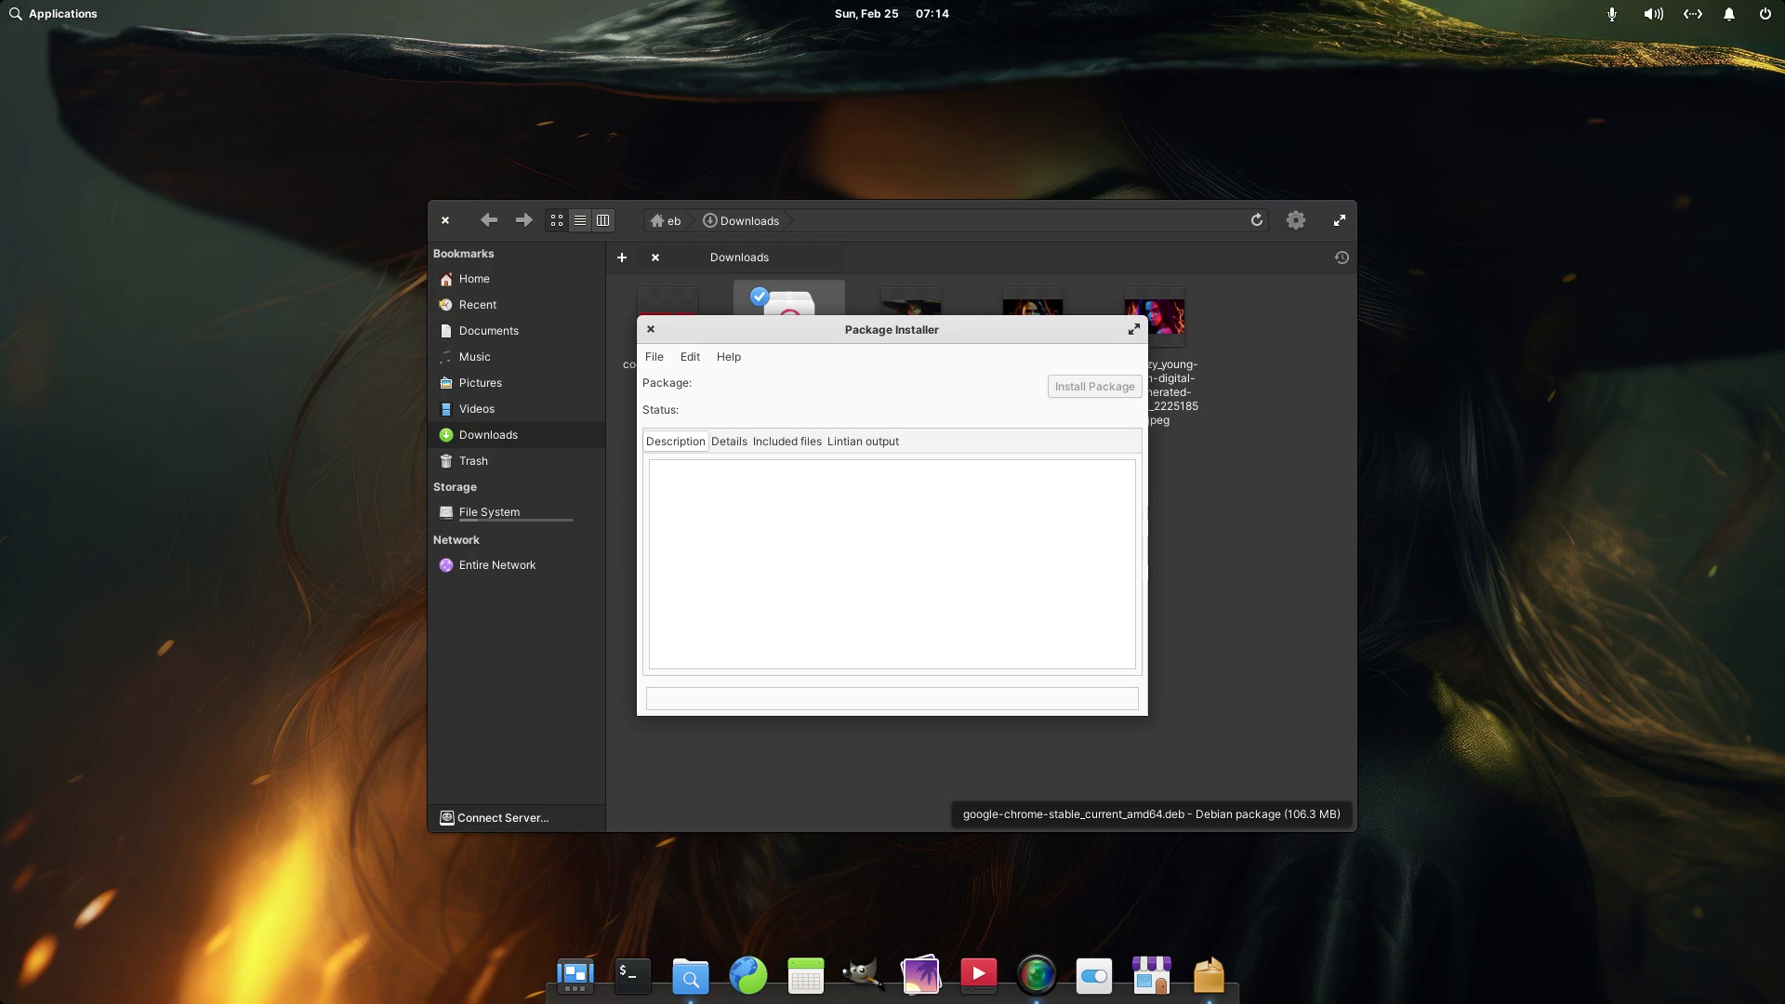
{"action": "left_click_drag", "start_coordinate": [929, 330], "coordinate": [1074, 162]}
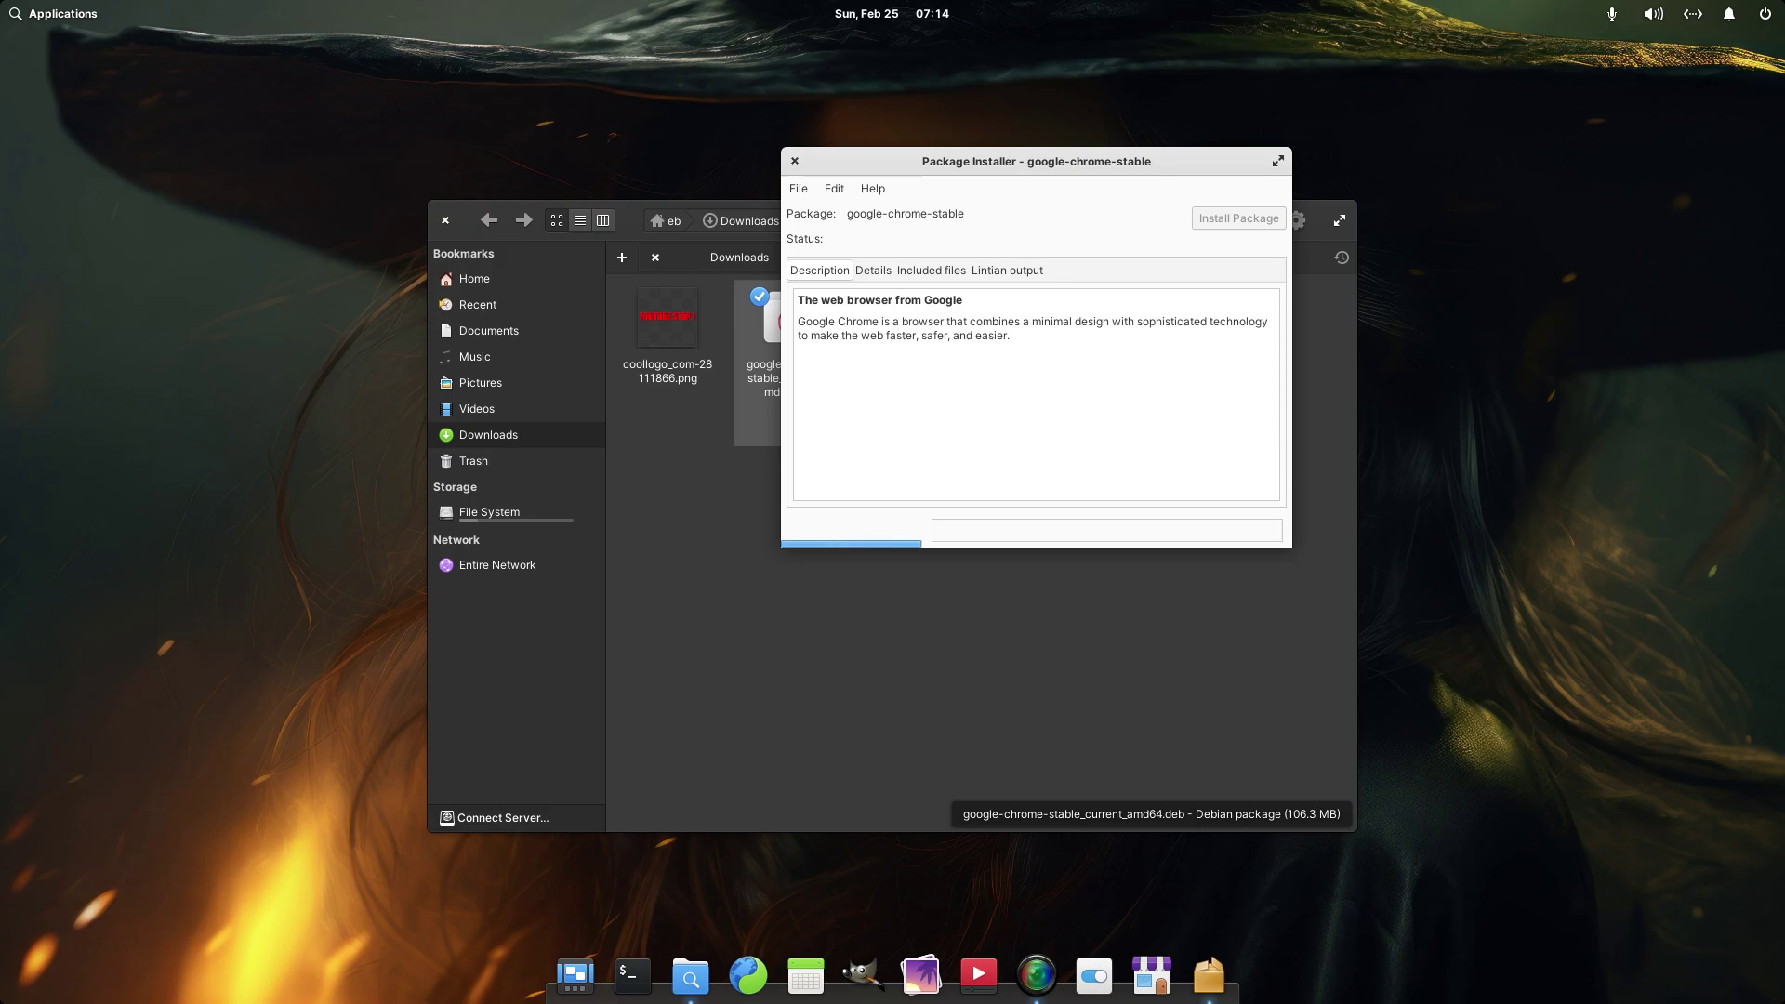
{"action": "left_click", "coordinate": [1238, 219]}
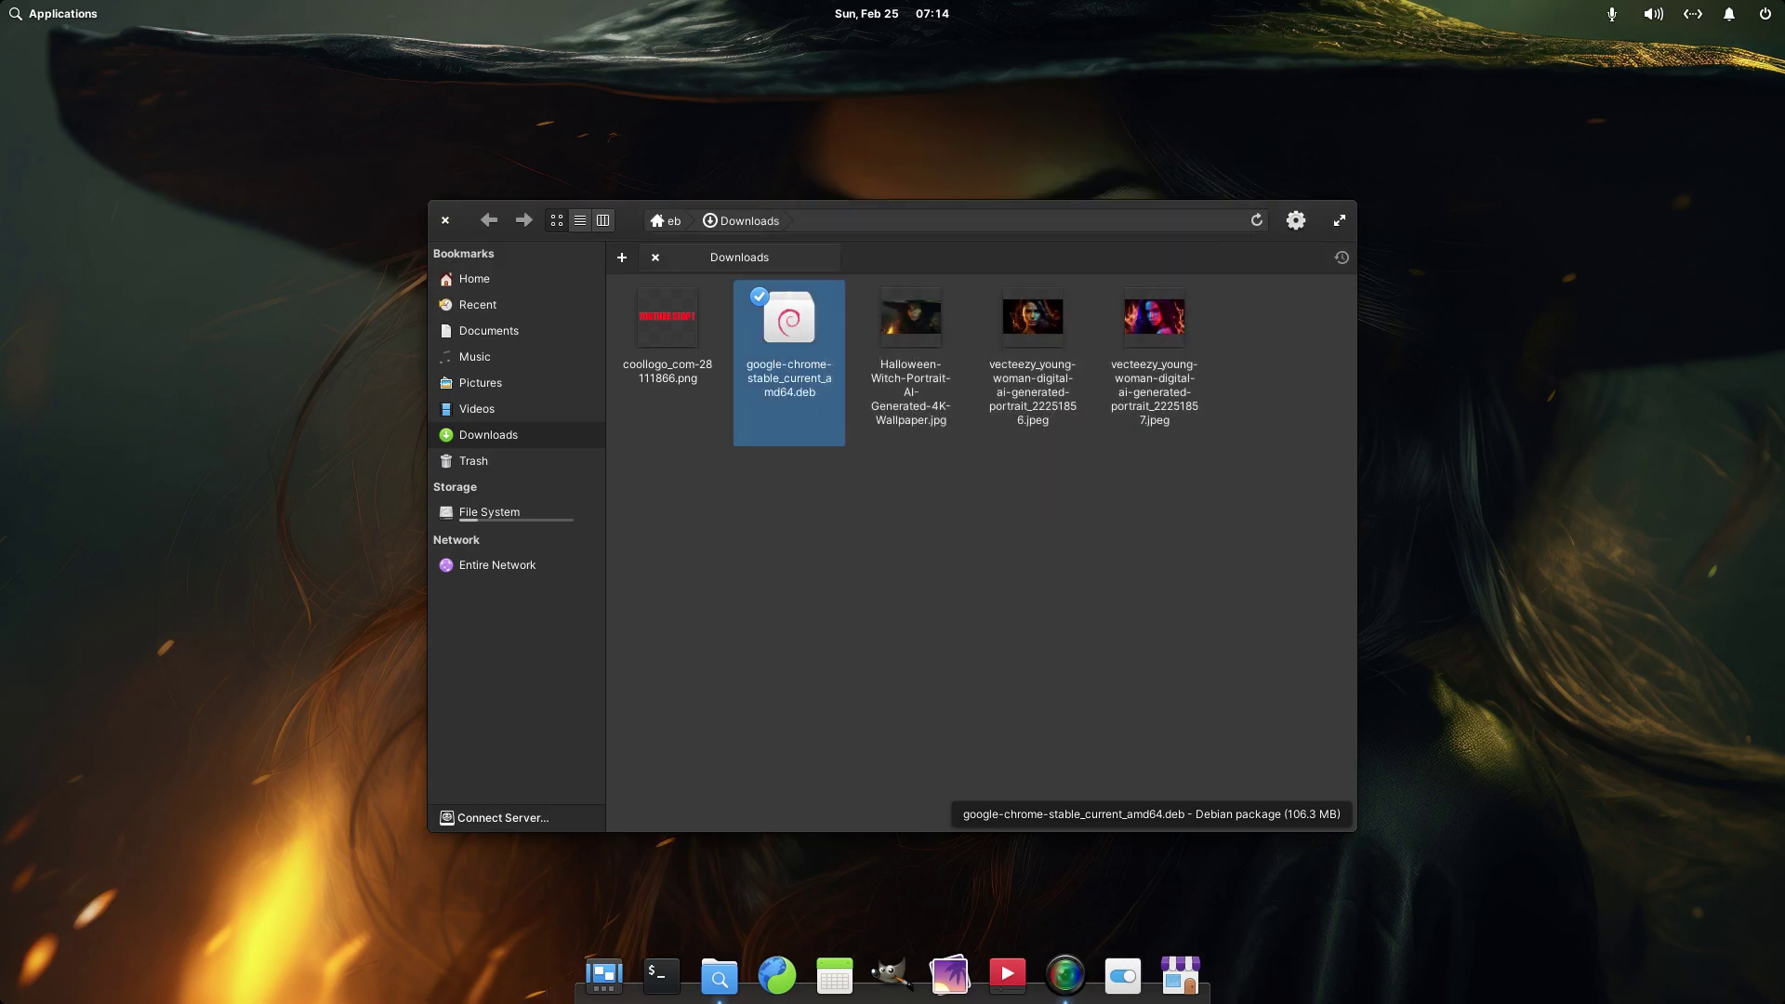
{"action": "left_click", "coordinate": [838, 597]}
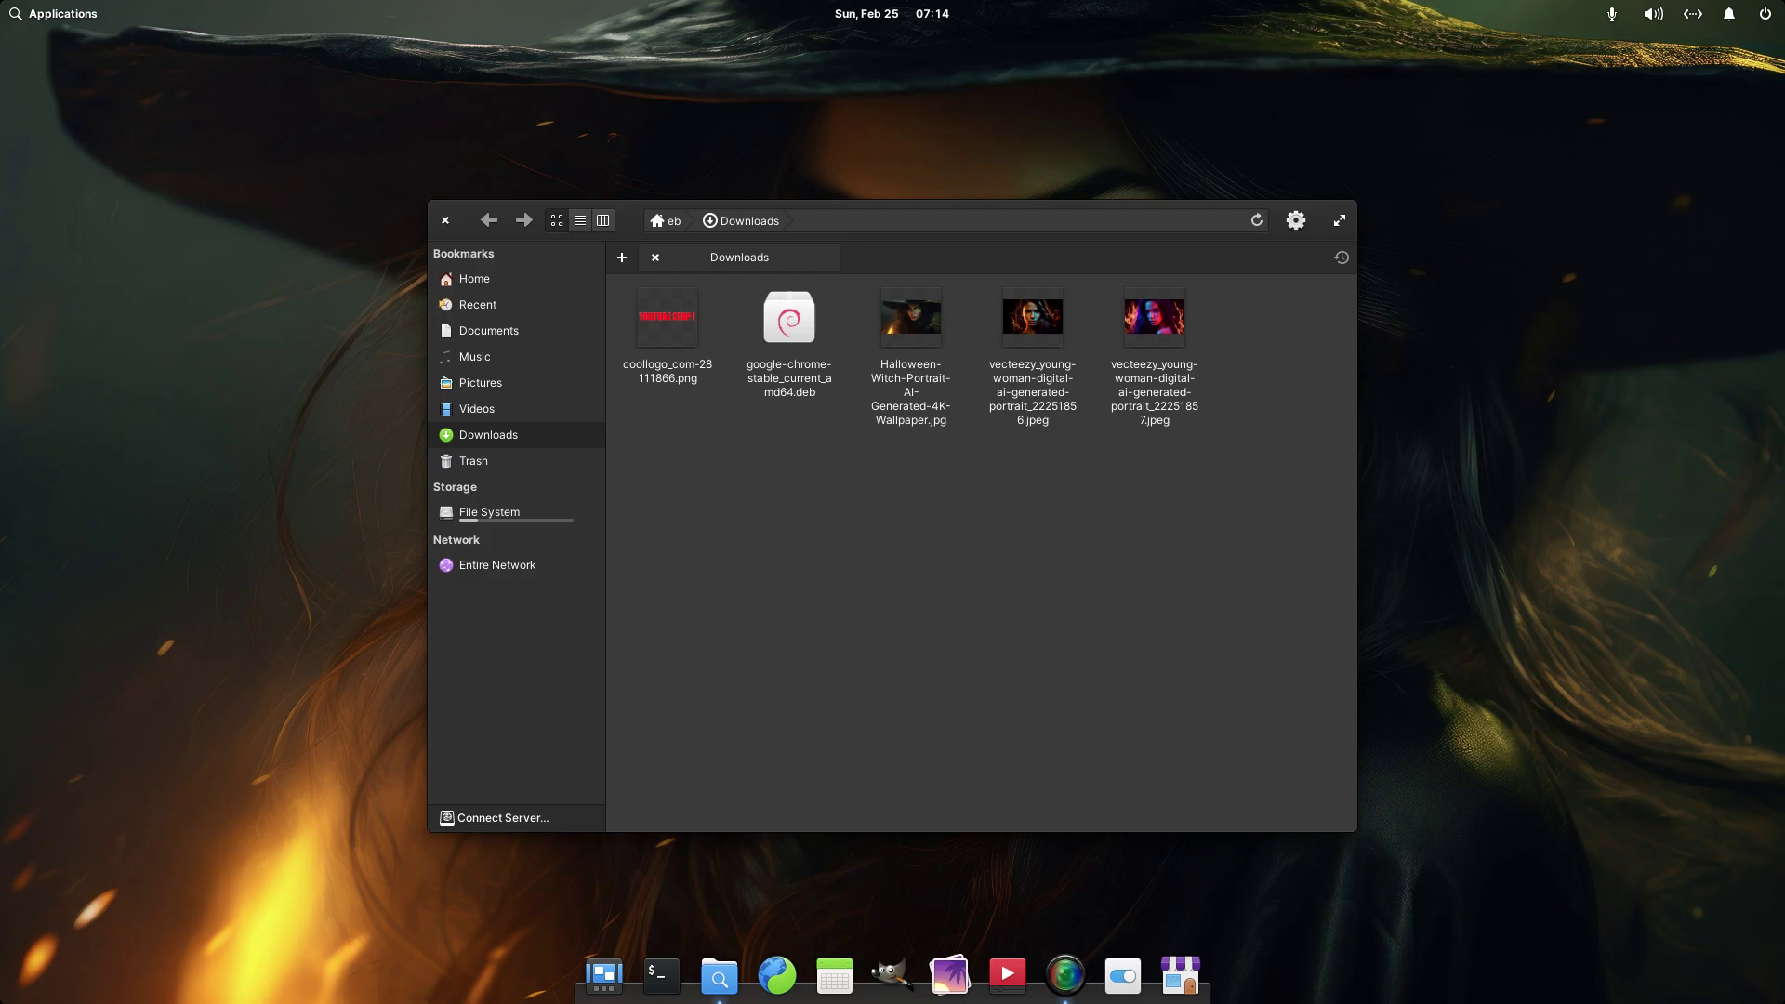
Step: Open Terminal, run sudo gdebi and enter the sudo password
{"action": "left_click", "coordinate": [661, 974]}
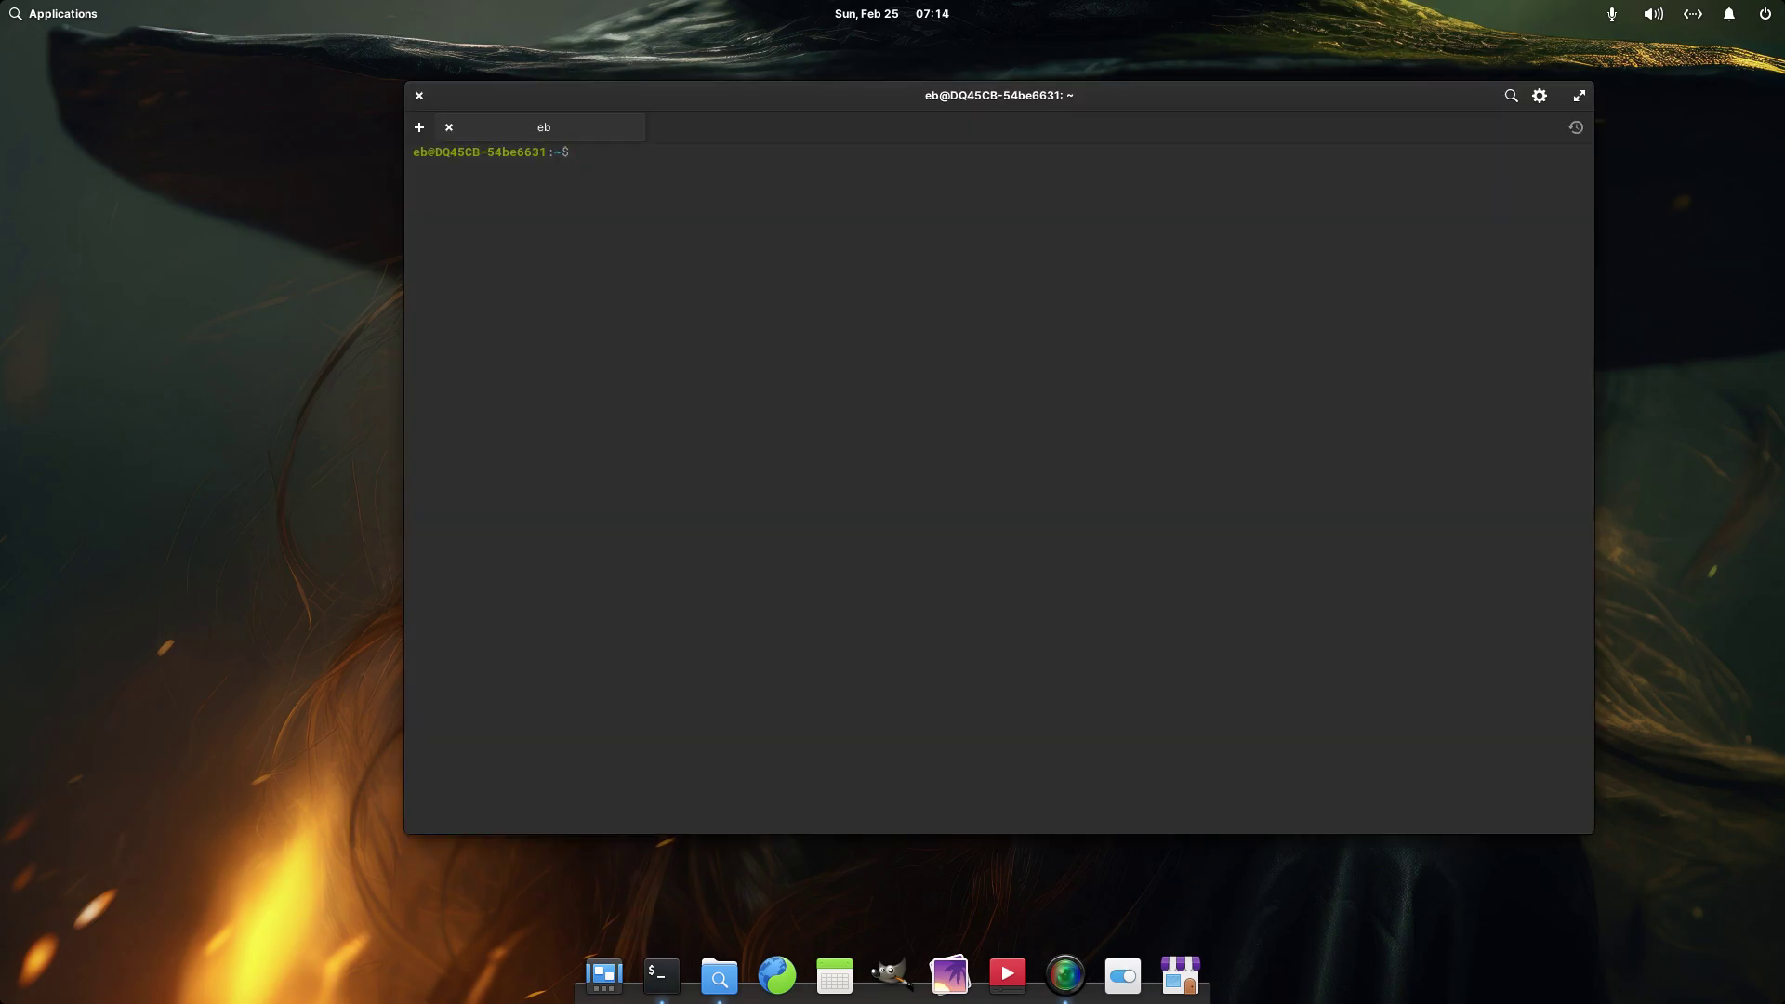
{"action": "type", "text": "sudo gdebi"}
{"action": "key", "text": "Return"}
{"action": "key", "text": "Return"}
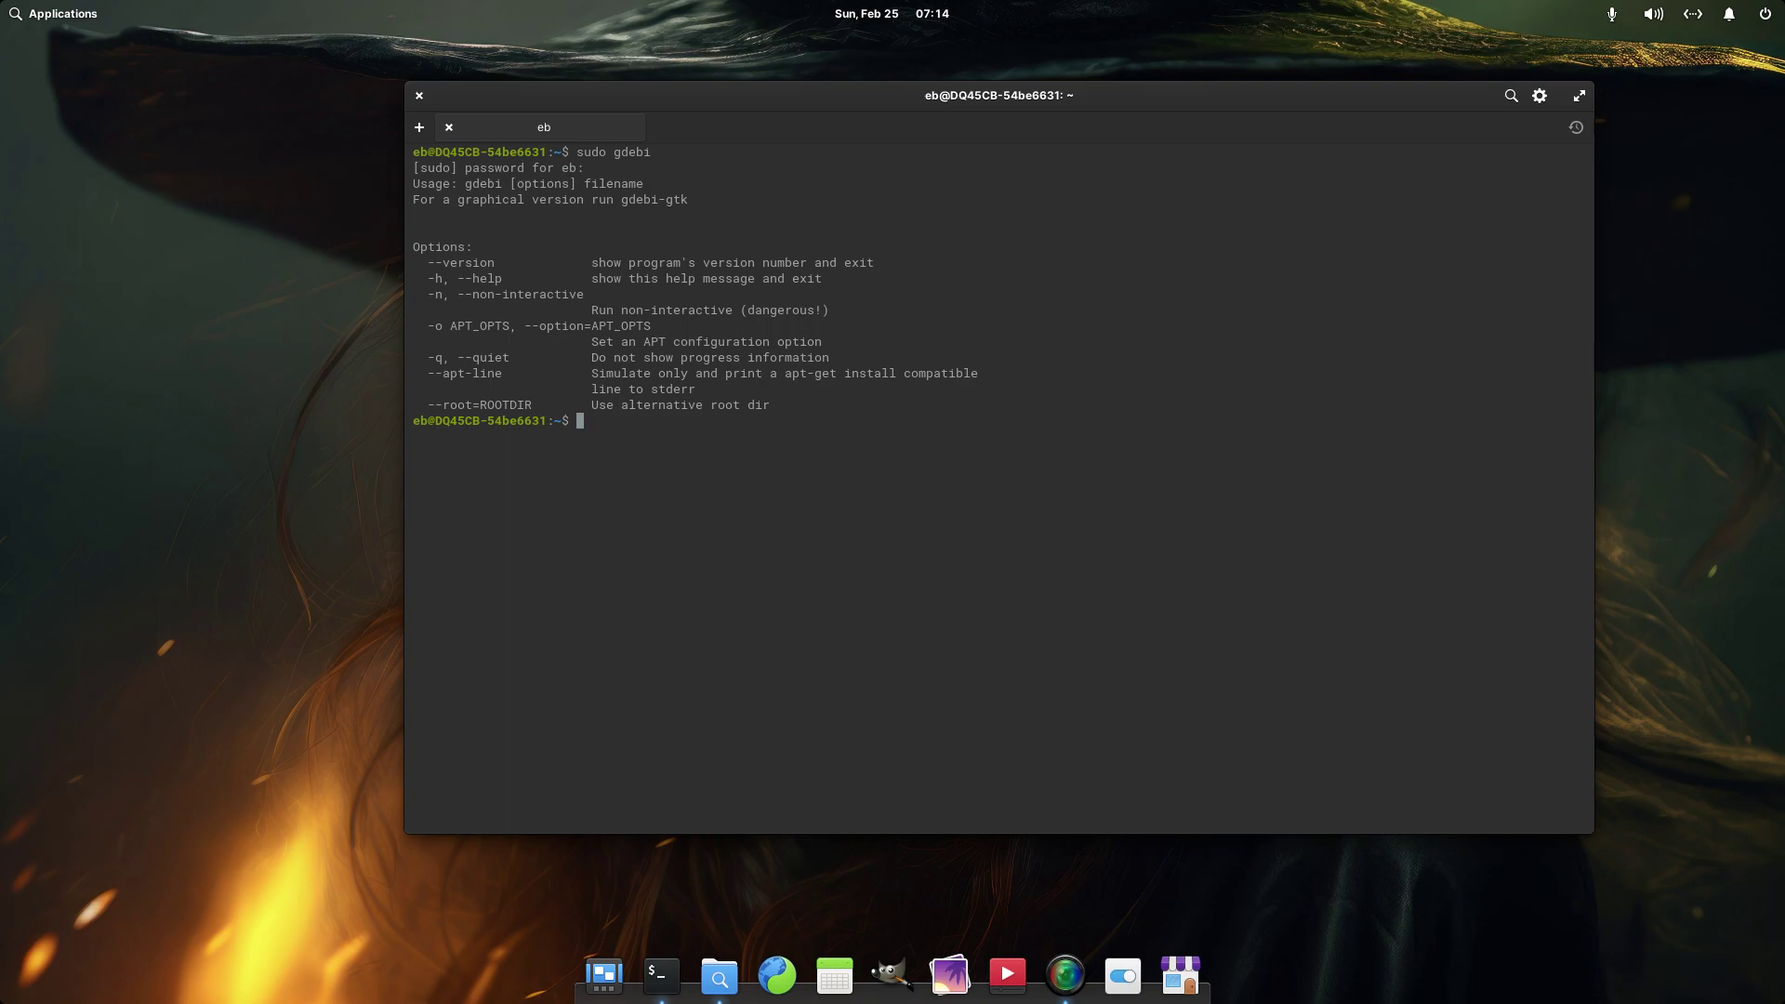
Step: Launch the graphical package installer as root with sudo gdebi-gtk and move its window off the terminal text
{"action": "key", "text": "Up"}
{"action": "type", "text": "-gtk"}
{"action": "key", "text": "Return"}
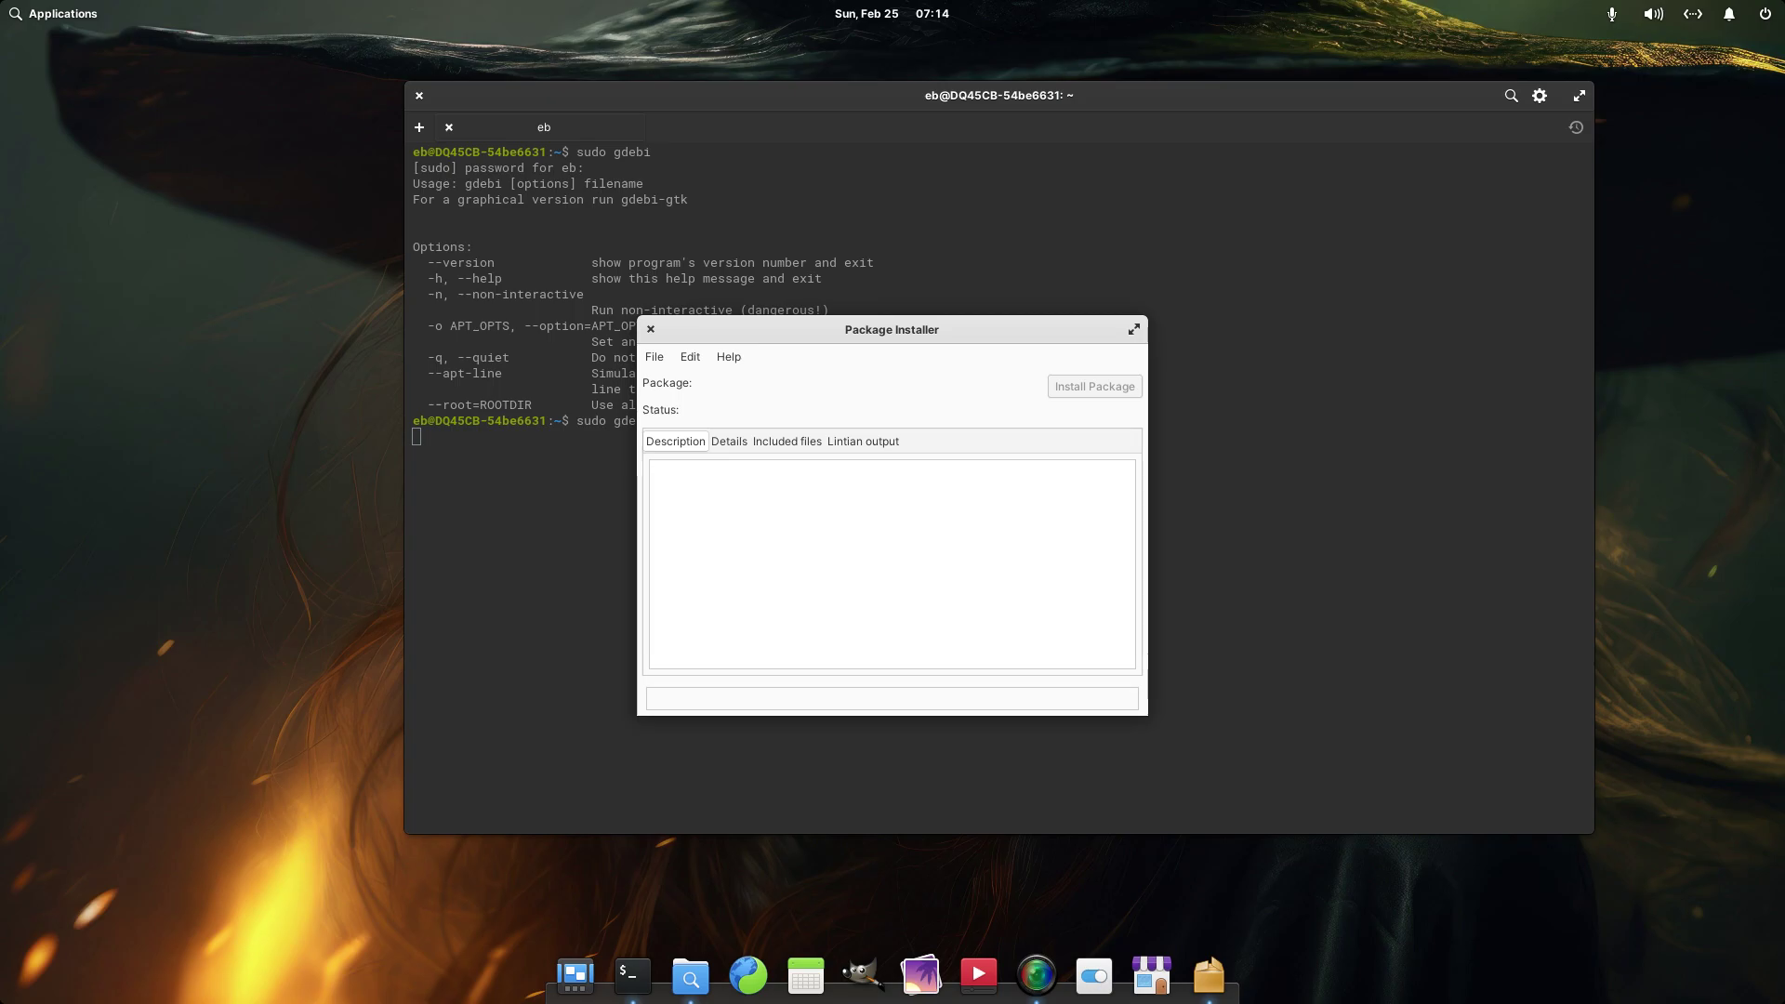
{"action": "left_click_drag", "start_coordinate": [891, 330], "coordinate": [1127, 230]}
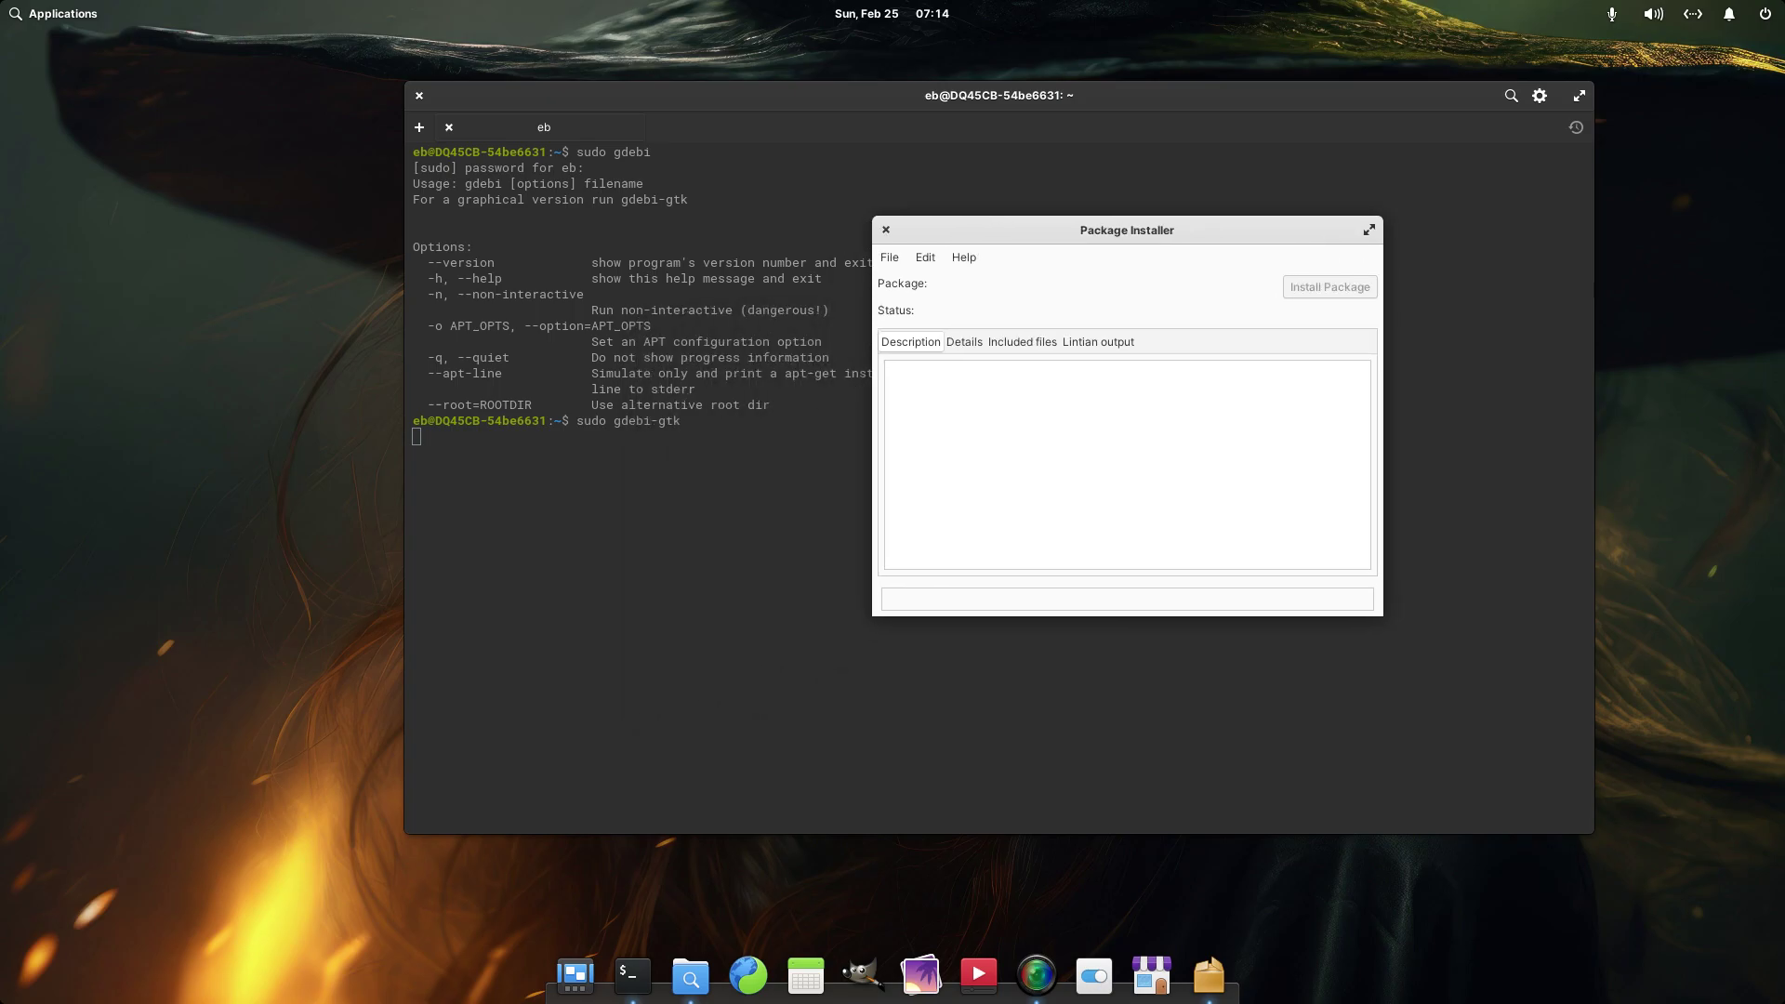
Step: Load google-chrome-stable_current_amd64.deb into Package Installer from the Downloads folder of the user's directory under /home
{"action": "left_click", "coordinate": [889, 258]}
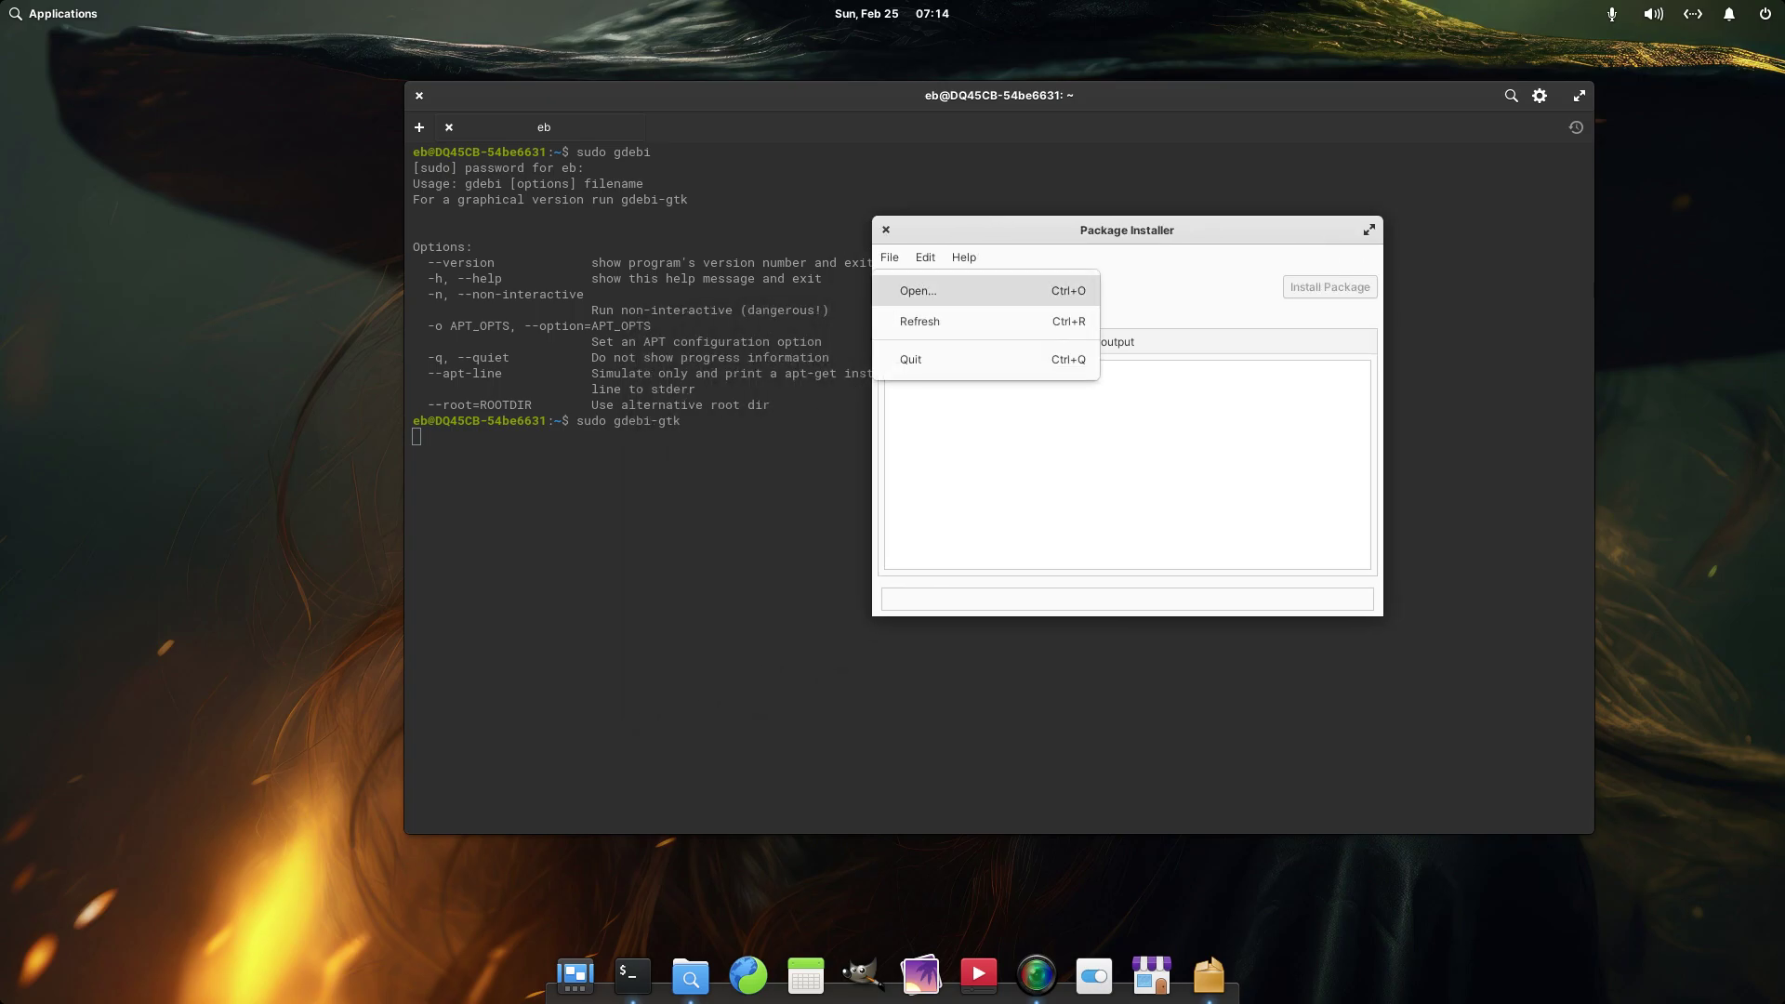
{"action": "left_click", "coordinate": [917, 290]}
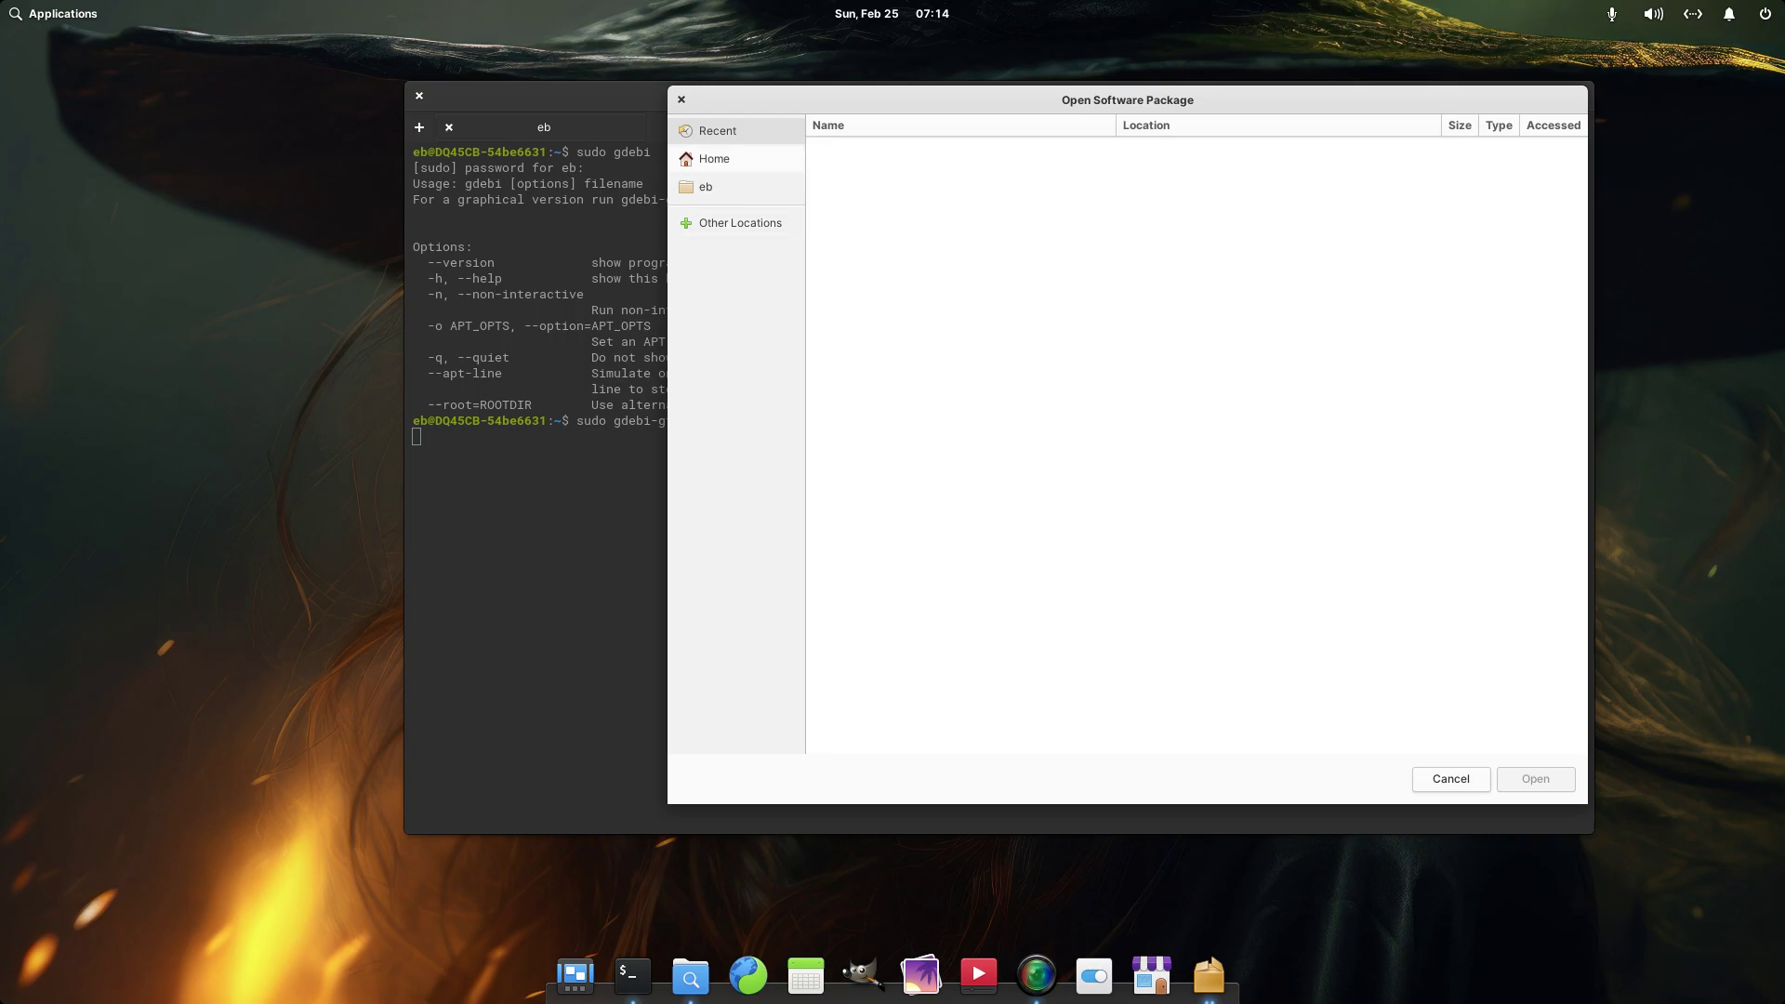
{"action": "left_click", "coordinate": [714, 159]}
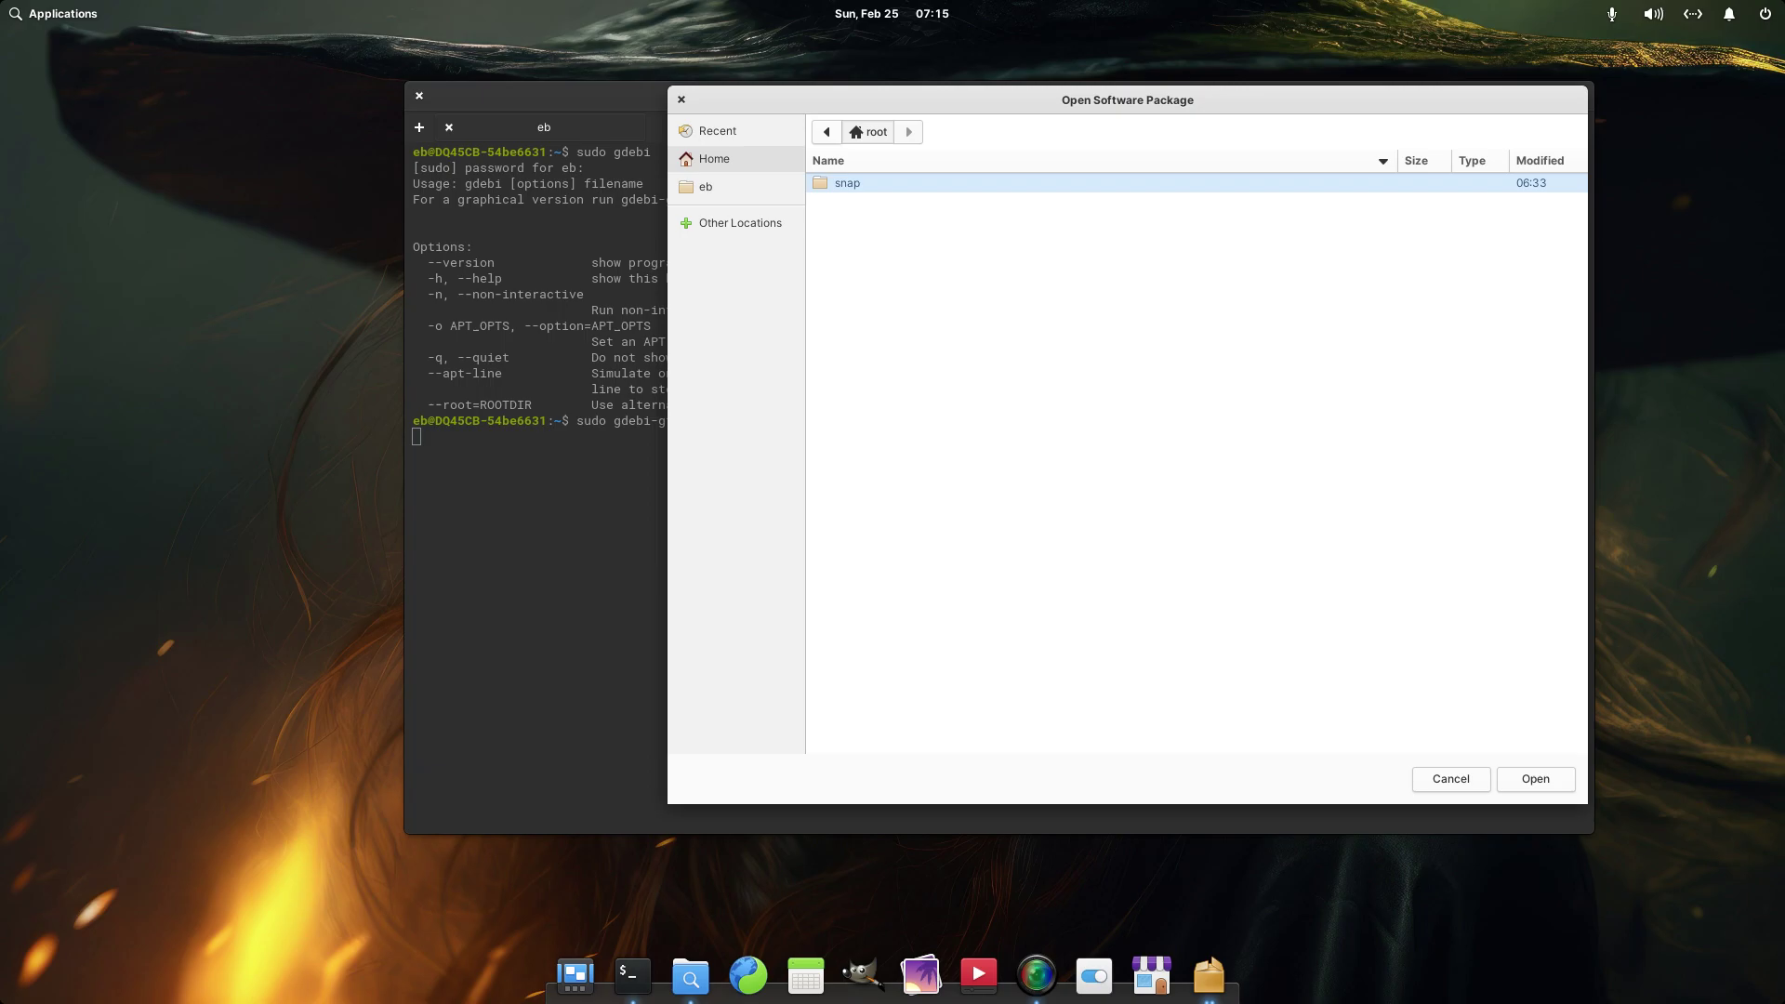
{"action": "left_click", "coordinate": [740, 223]}
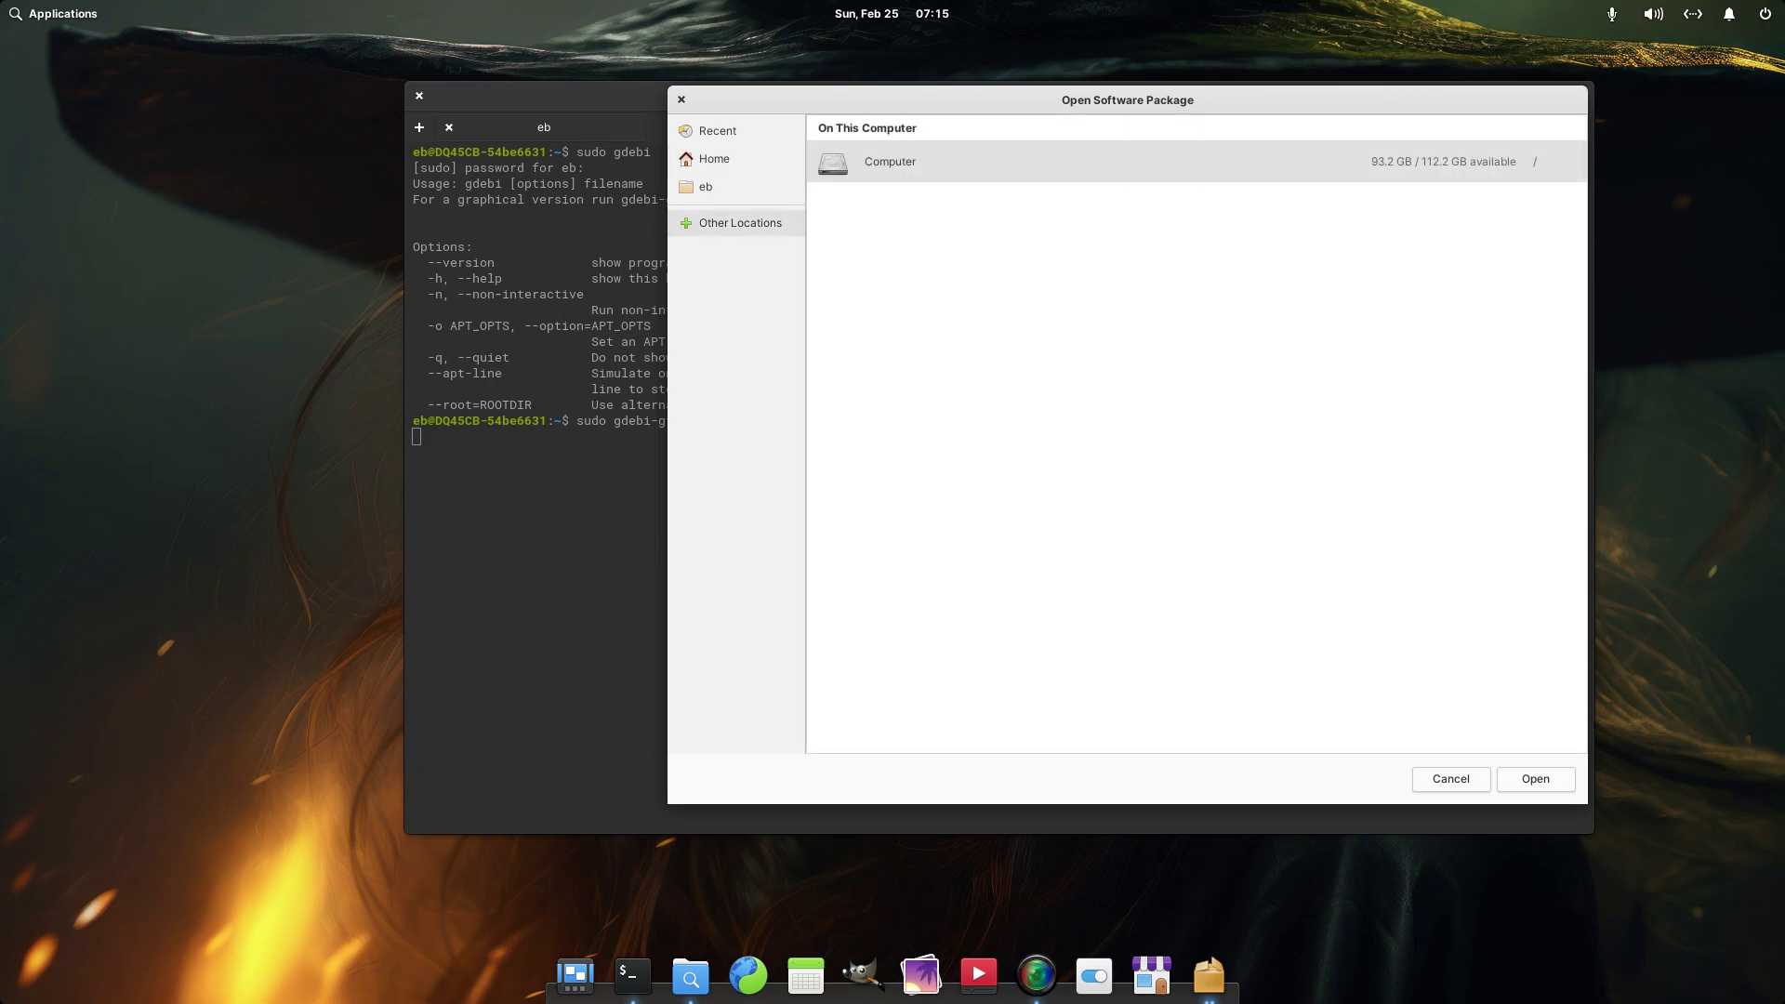
{"action": "left_click", "coordinate": [890, 162]}
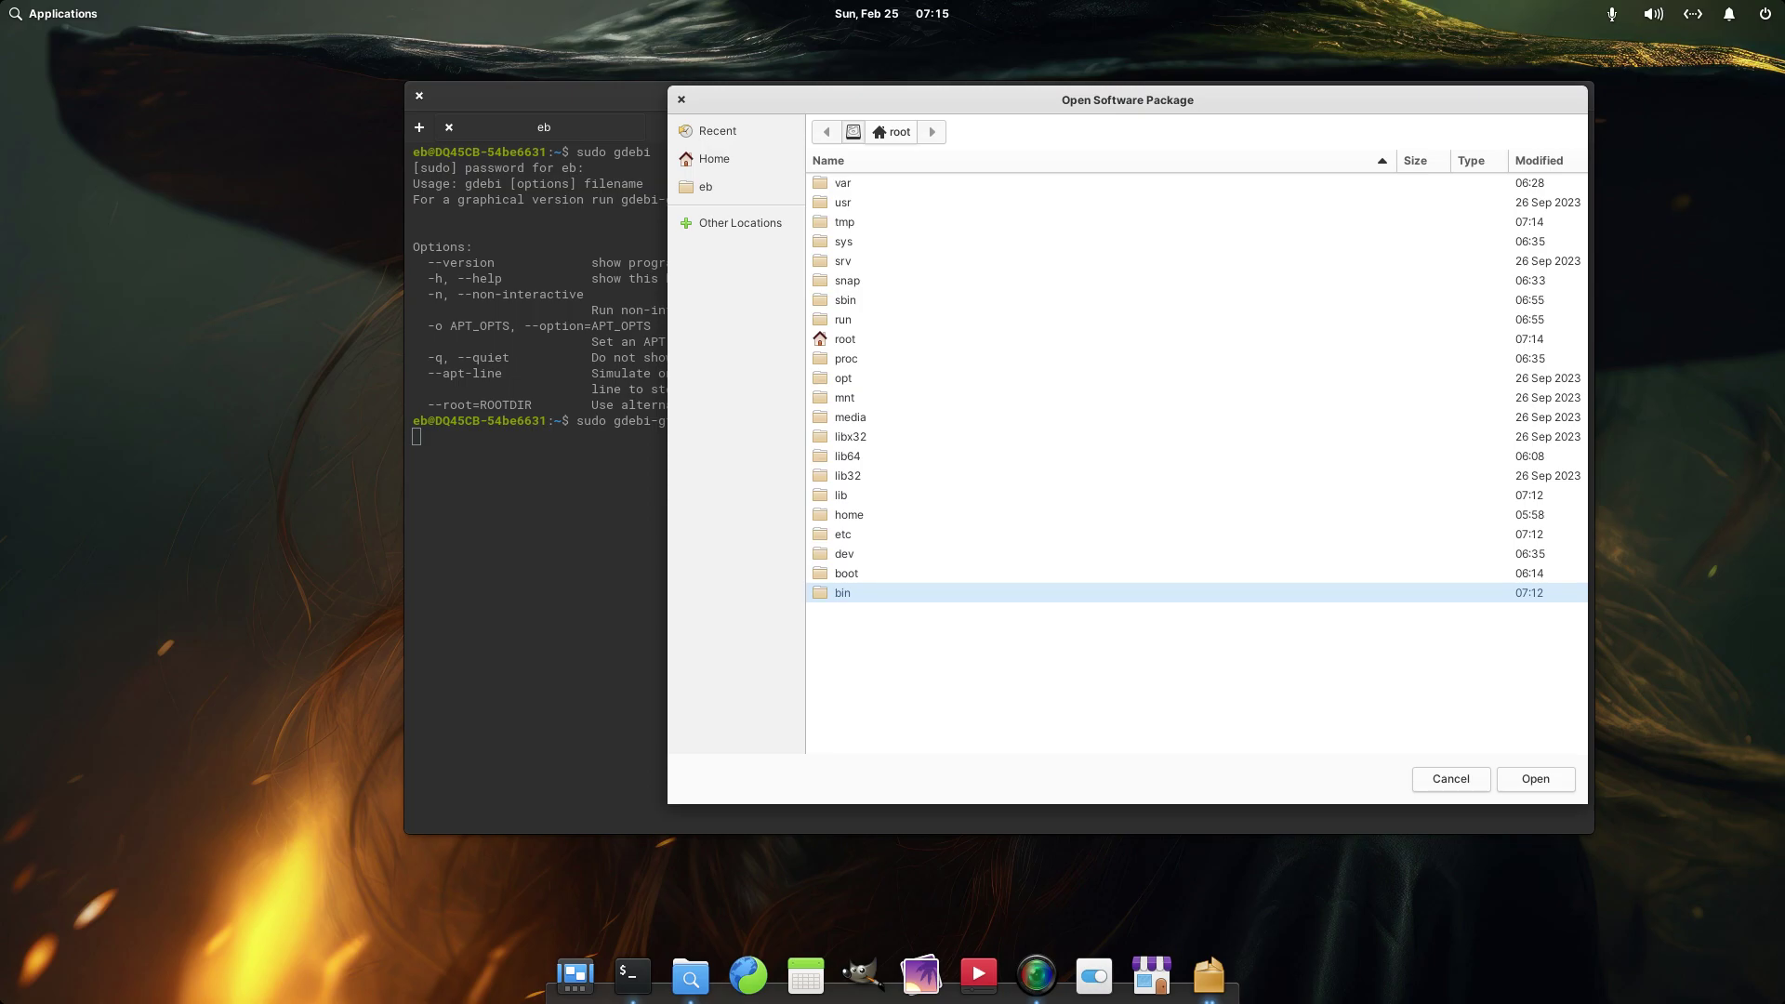
{"action": "double_click", "coordinate": [845, 339]}
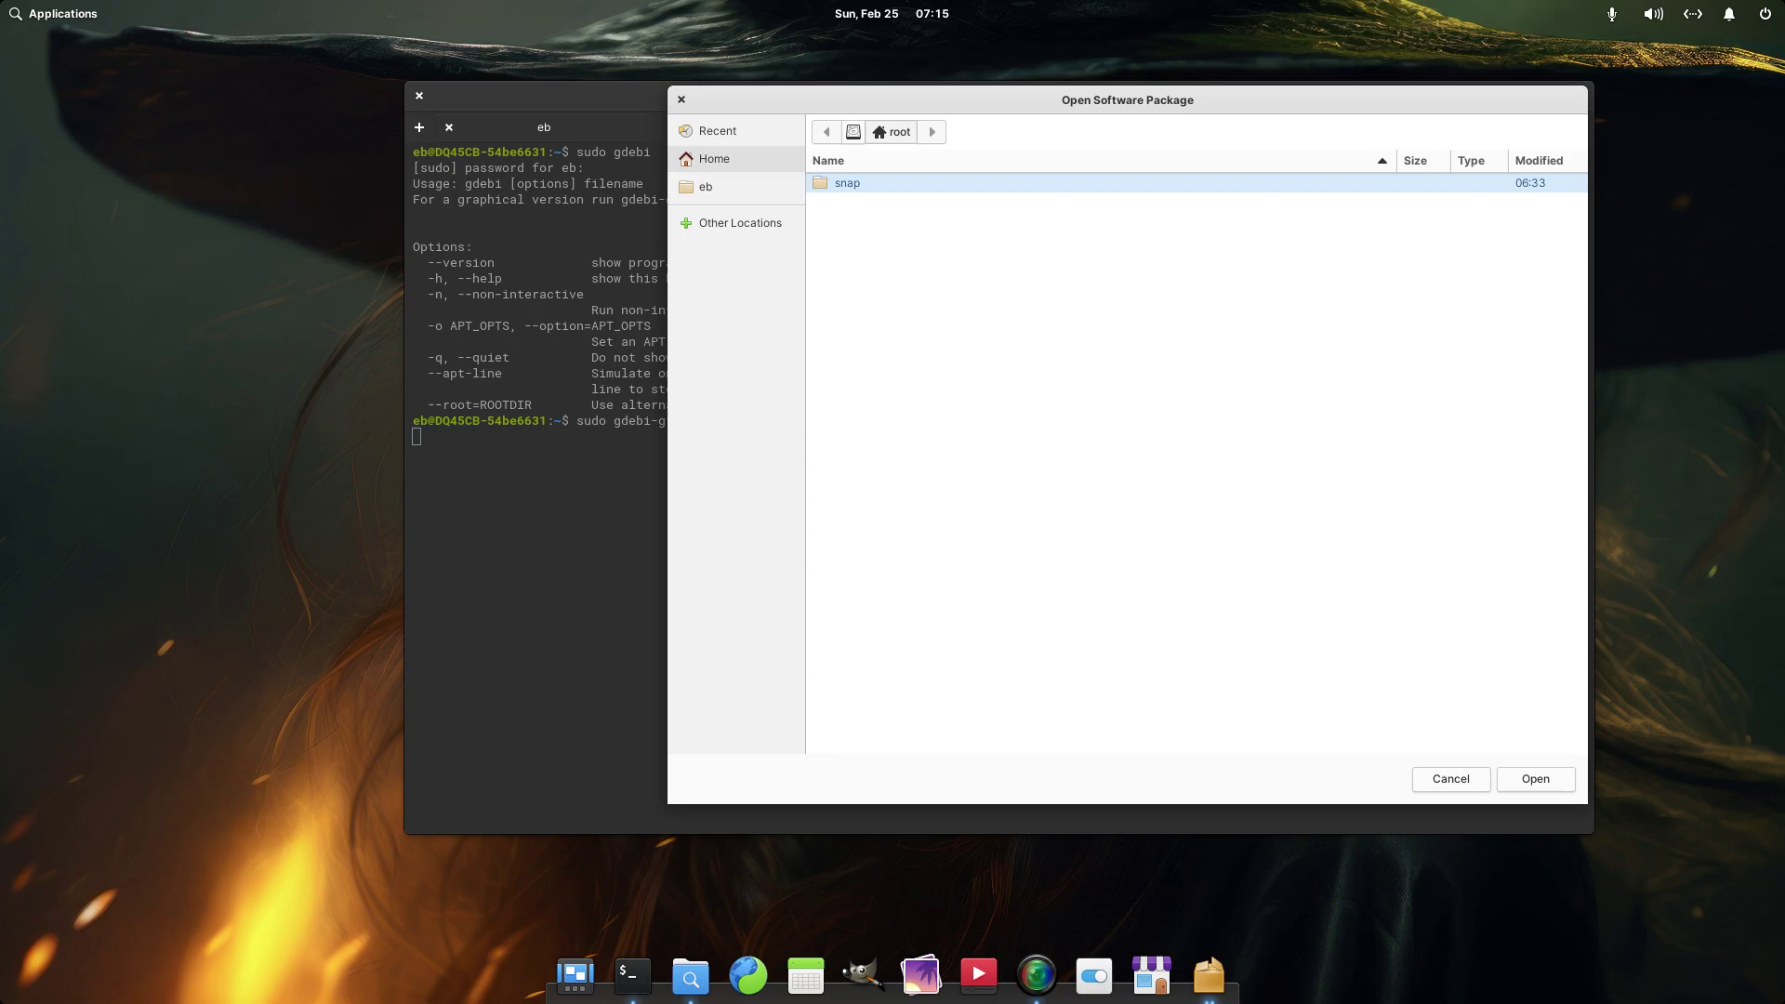
{"action": "left_click", "coordinate": [854, 132]}
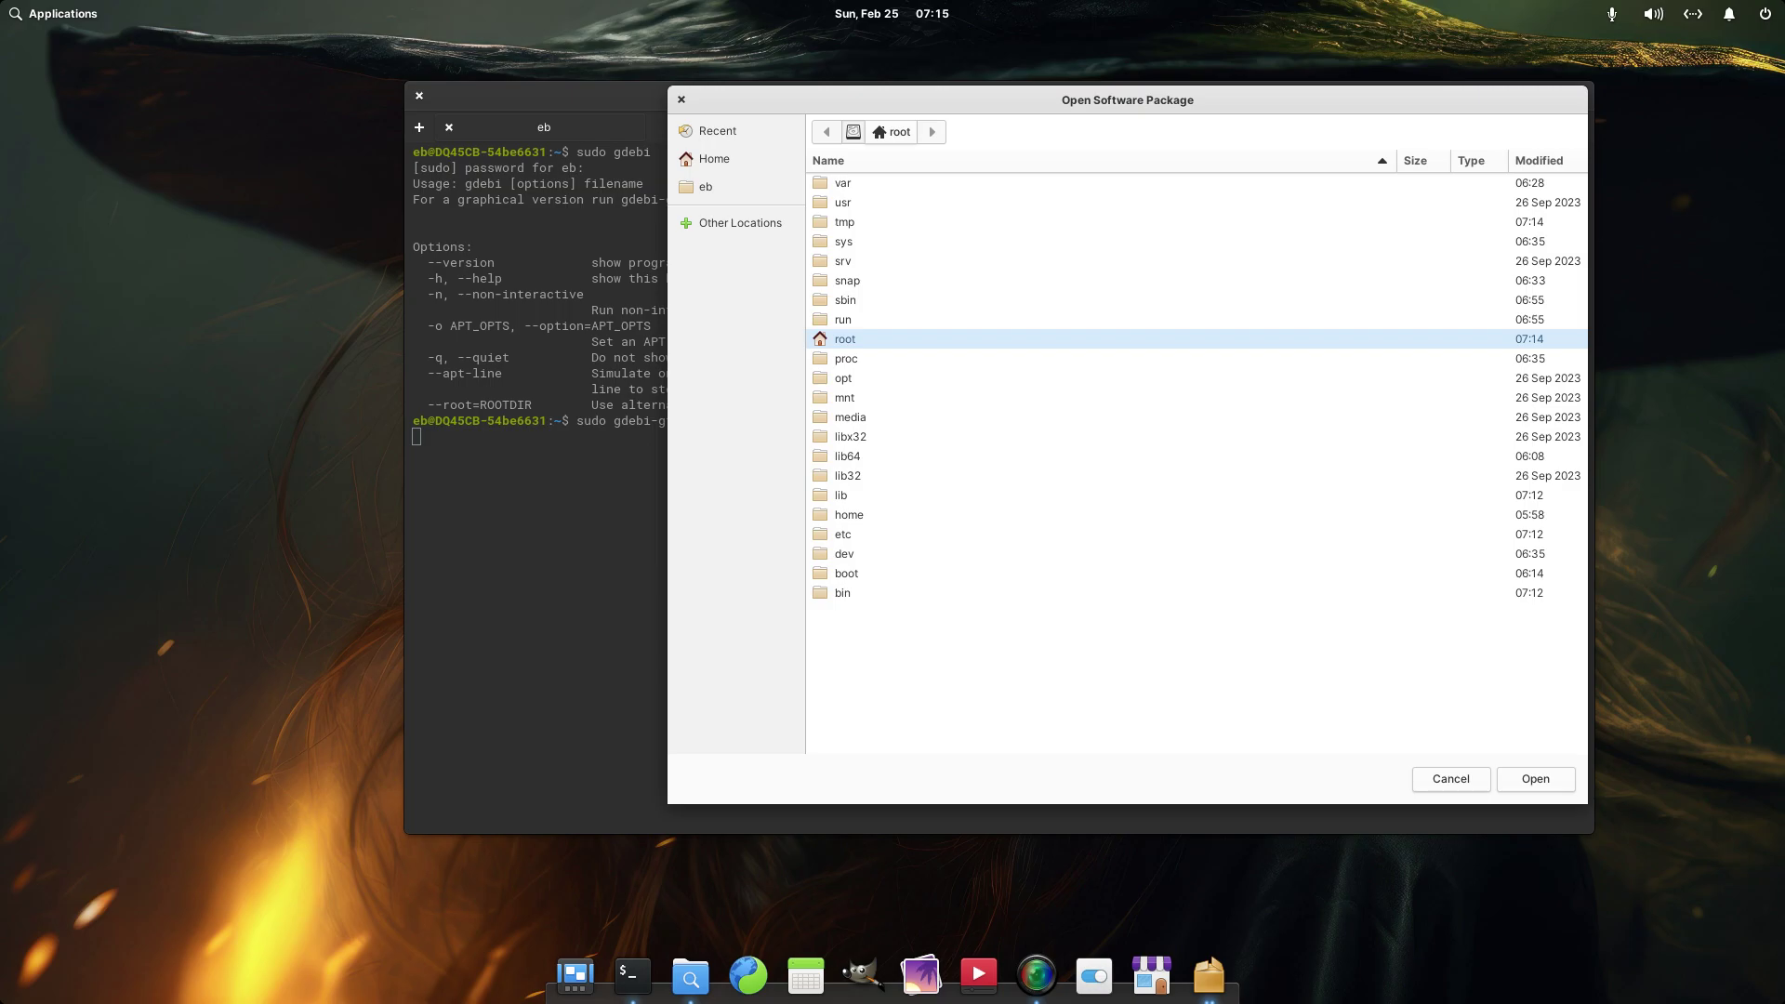
{"action": "double_click", "coordinate": [849, 515]}
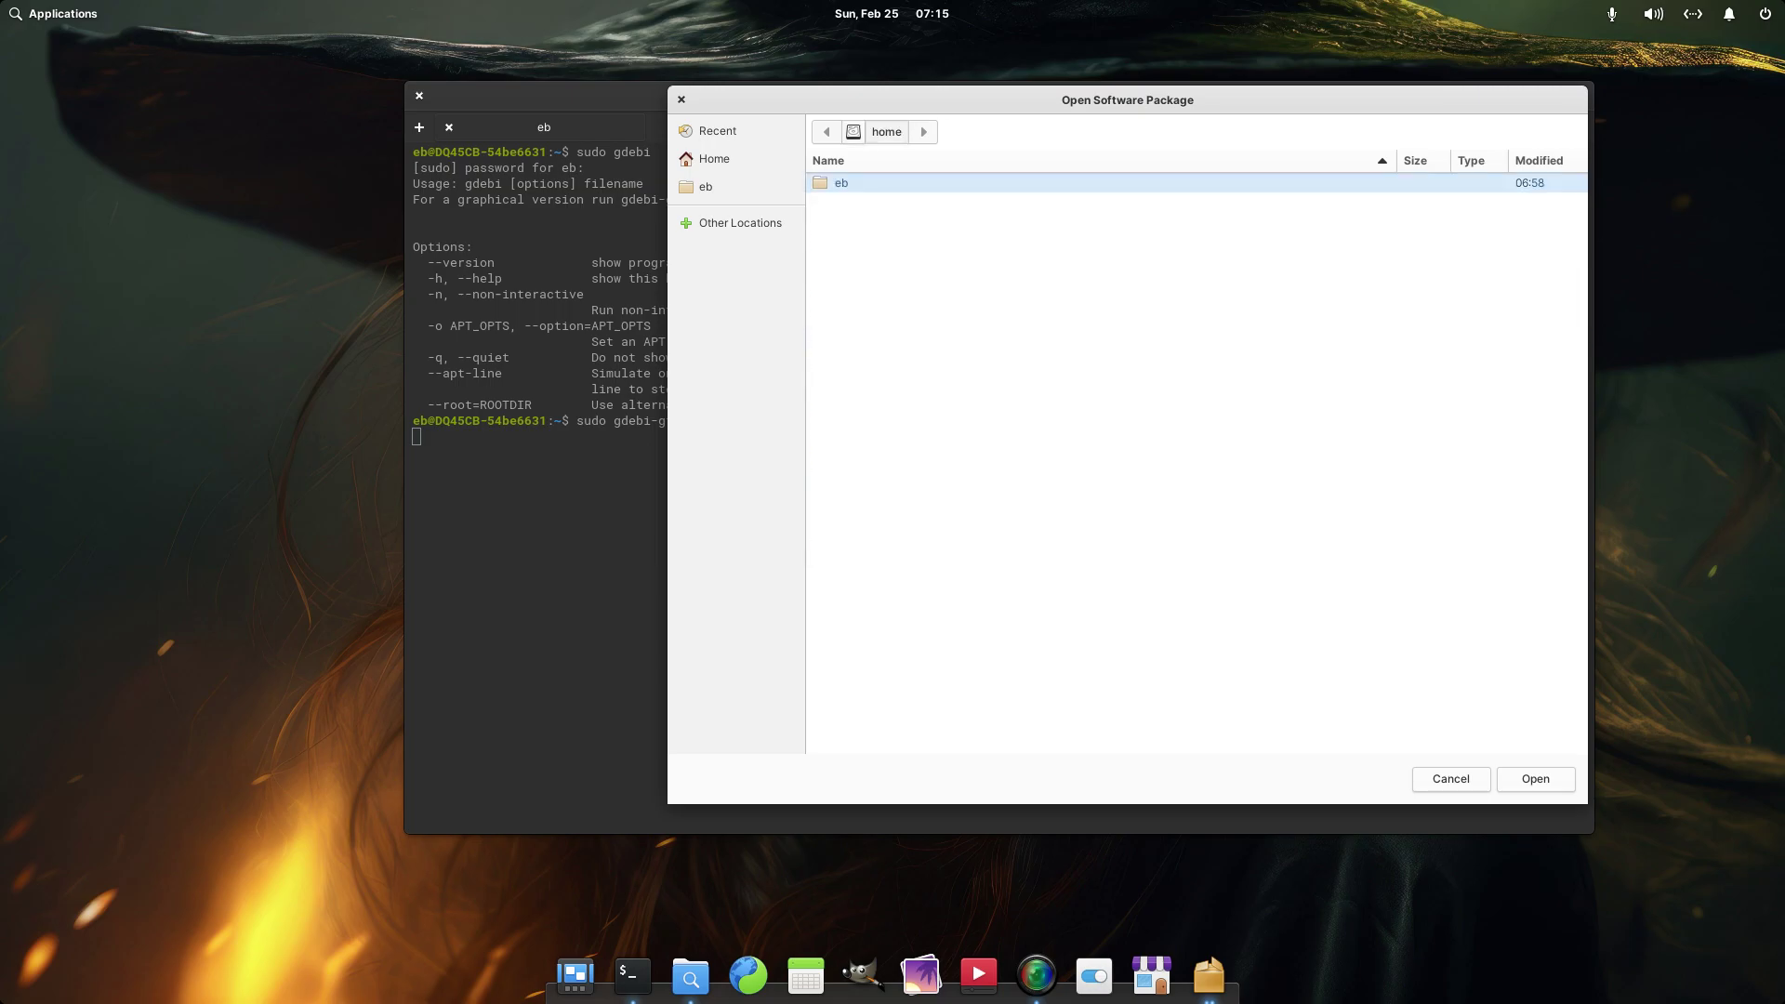
{"action": "key", "text": "Return"}
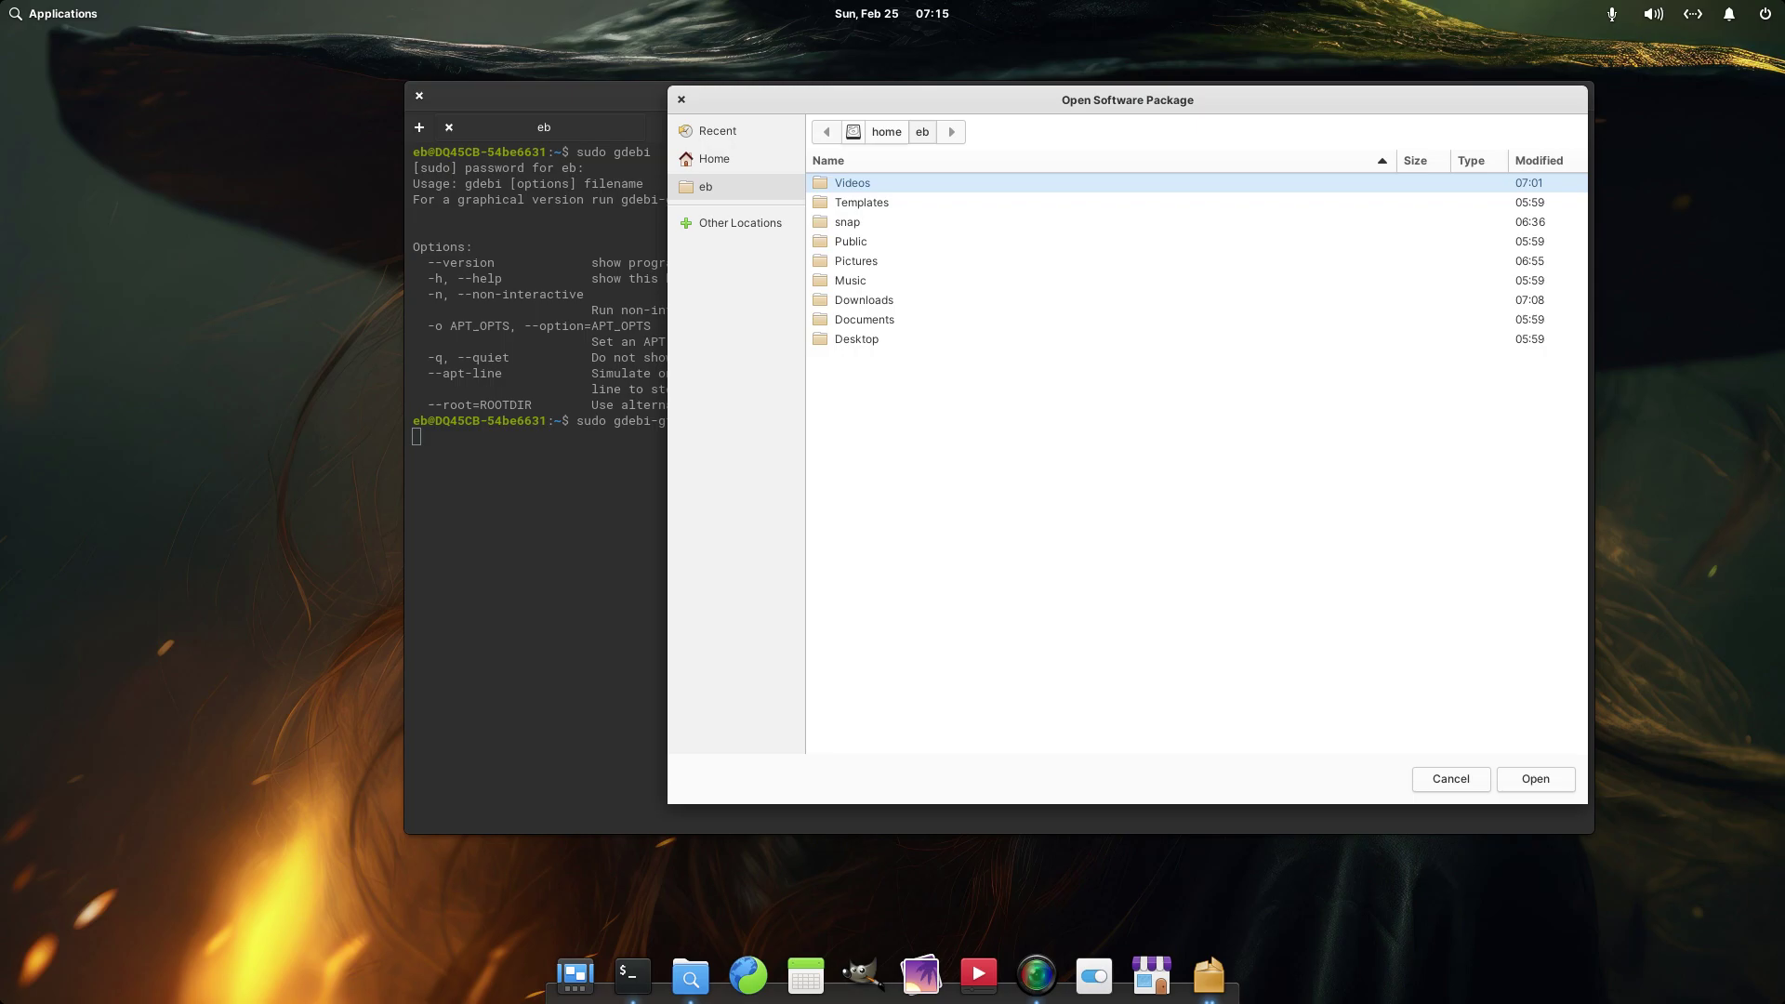
{"action": "double_click", "coordinate": [864, 300]}
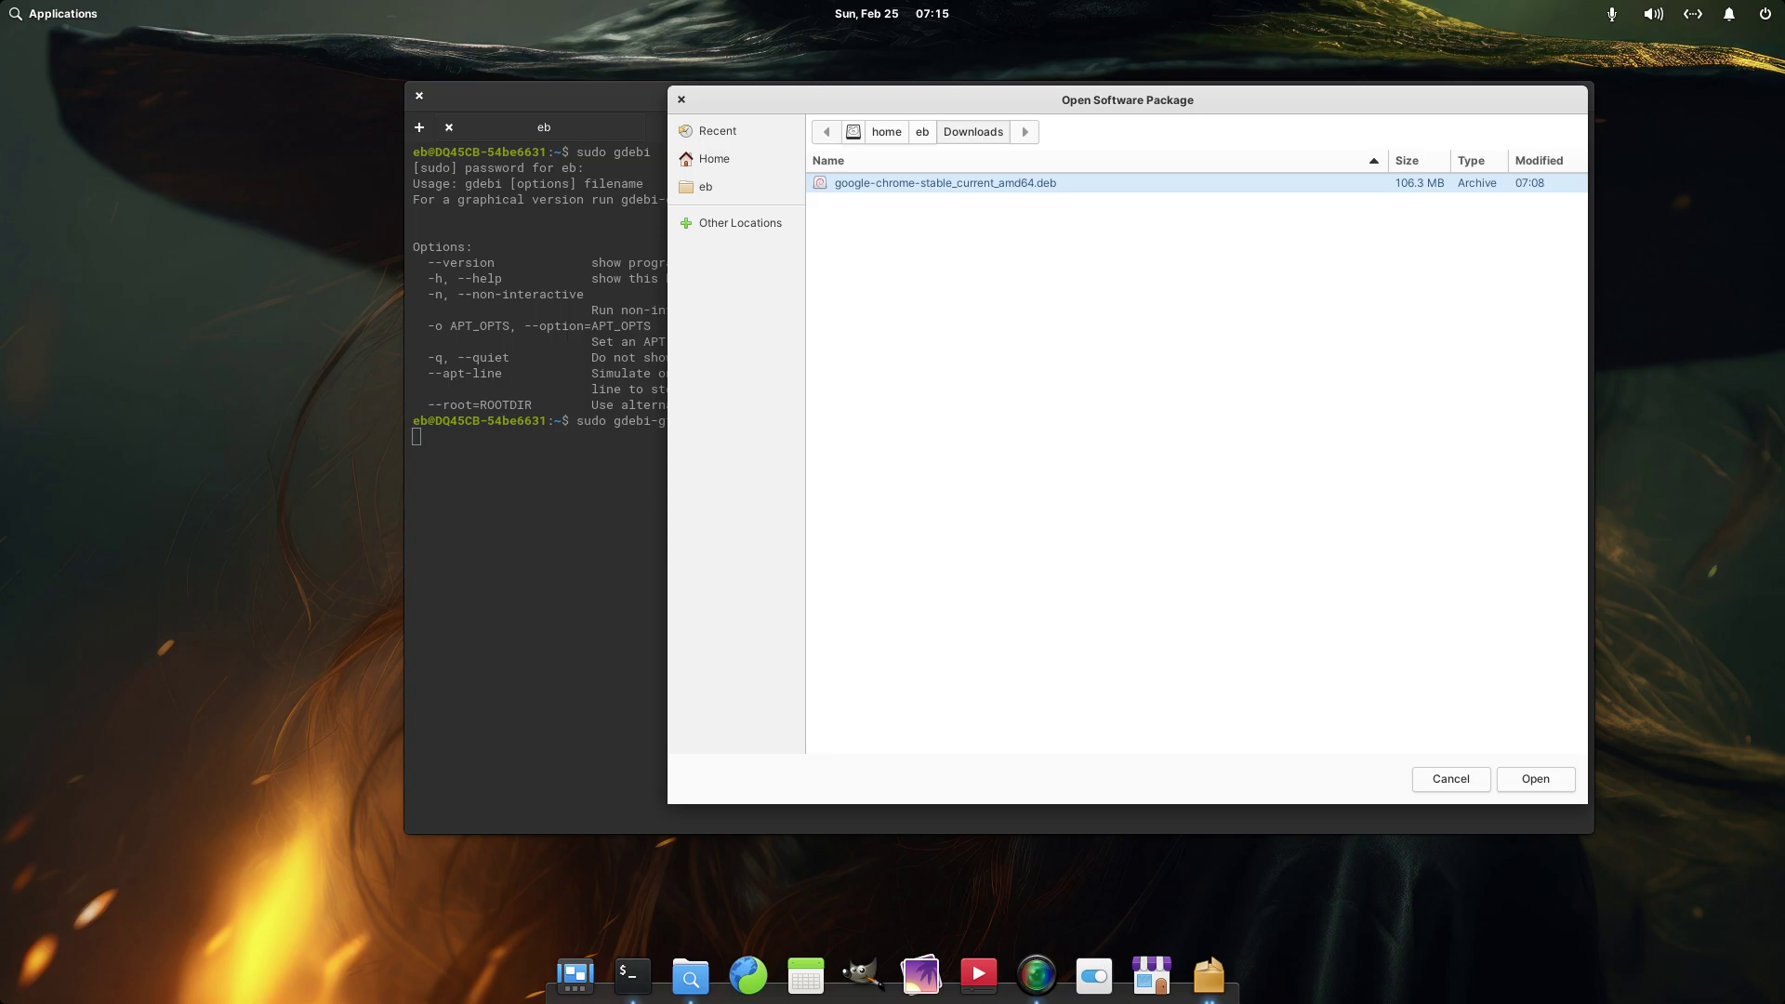
{"action": "key", "text": "Return"}
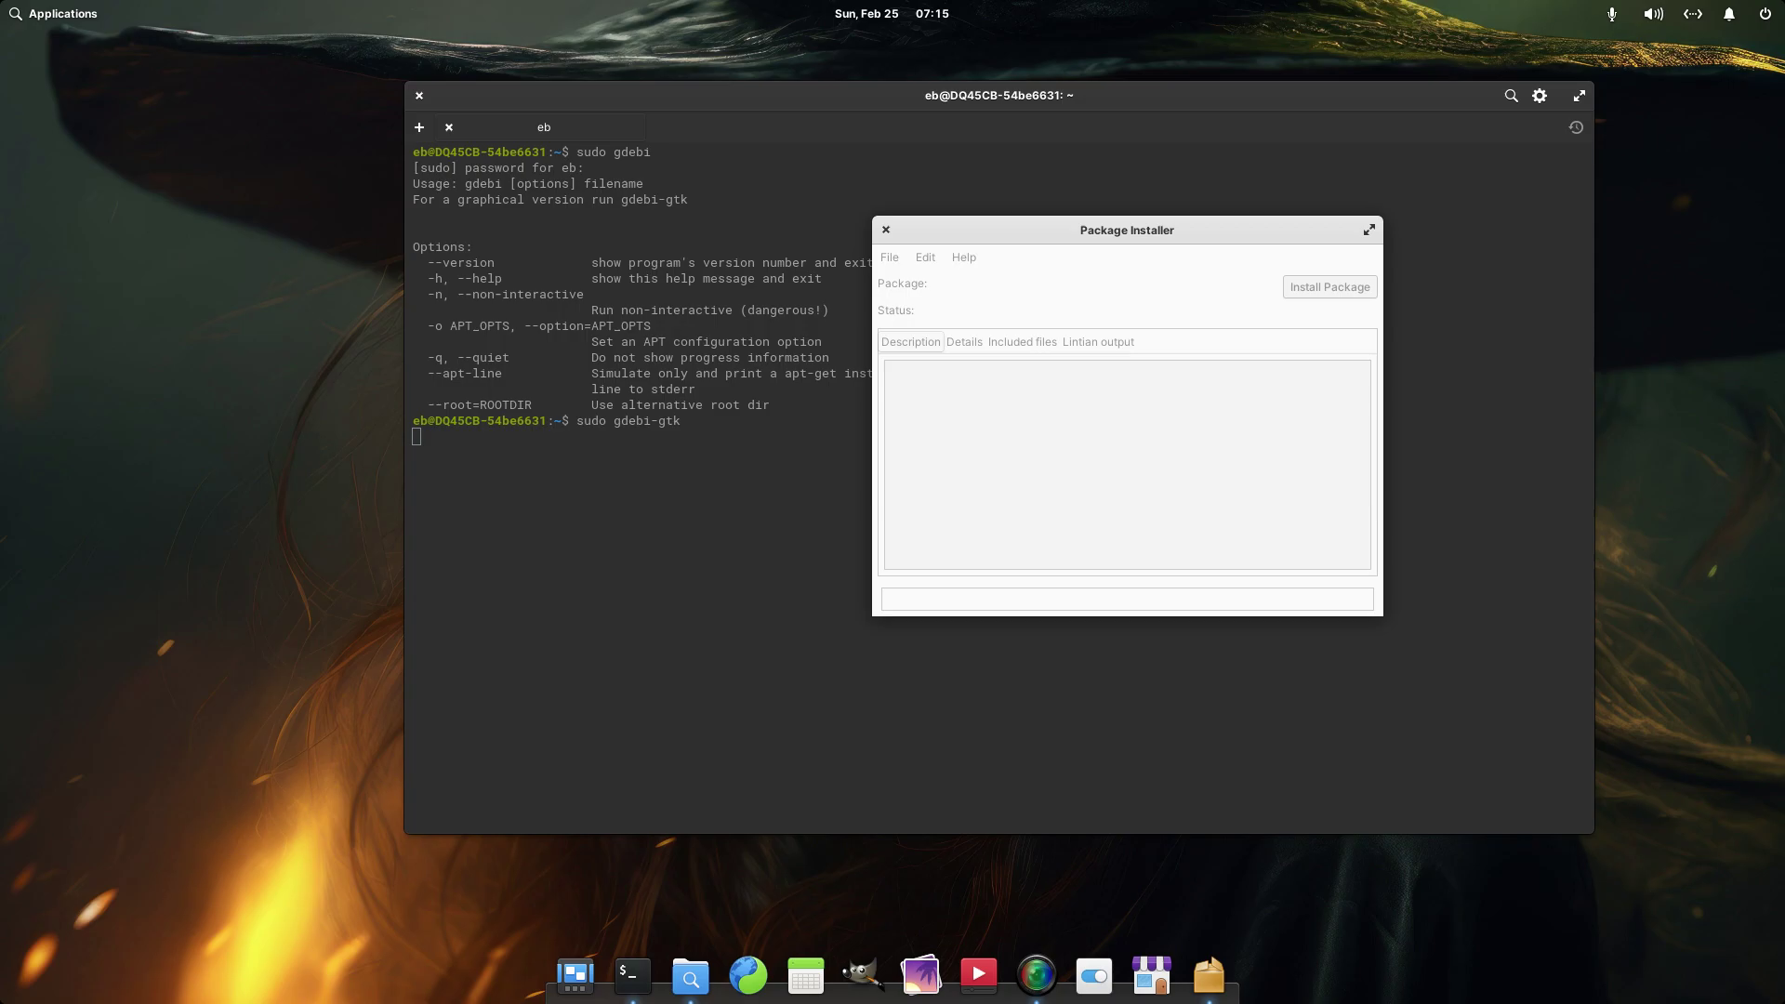
Step: Install the google-chrome-stable package and set the progress dialog to close automatically after the changes are successfully applied
{"action": "left_click_drag", "start_coordinate": [1127, 230], "coordinate": [403, 279]}
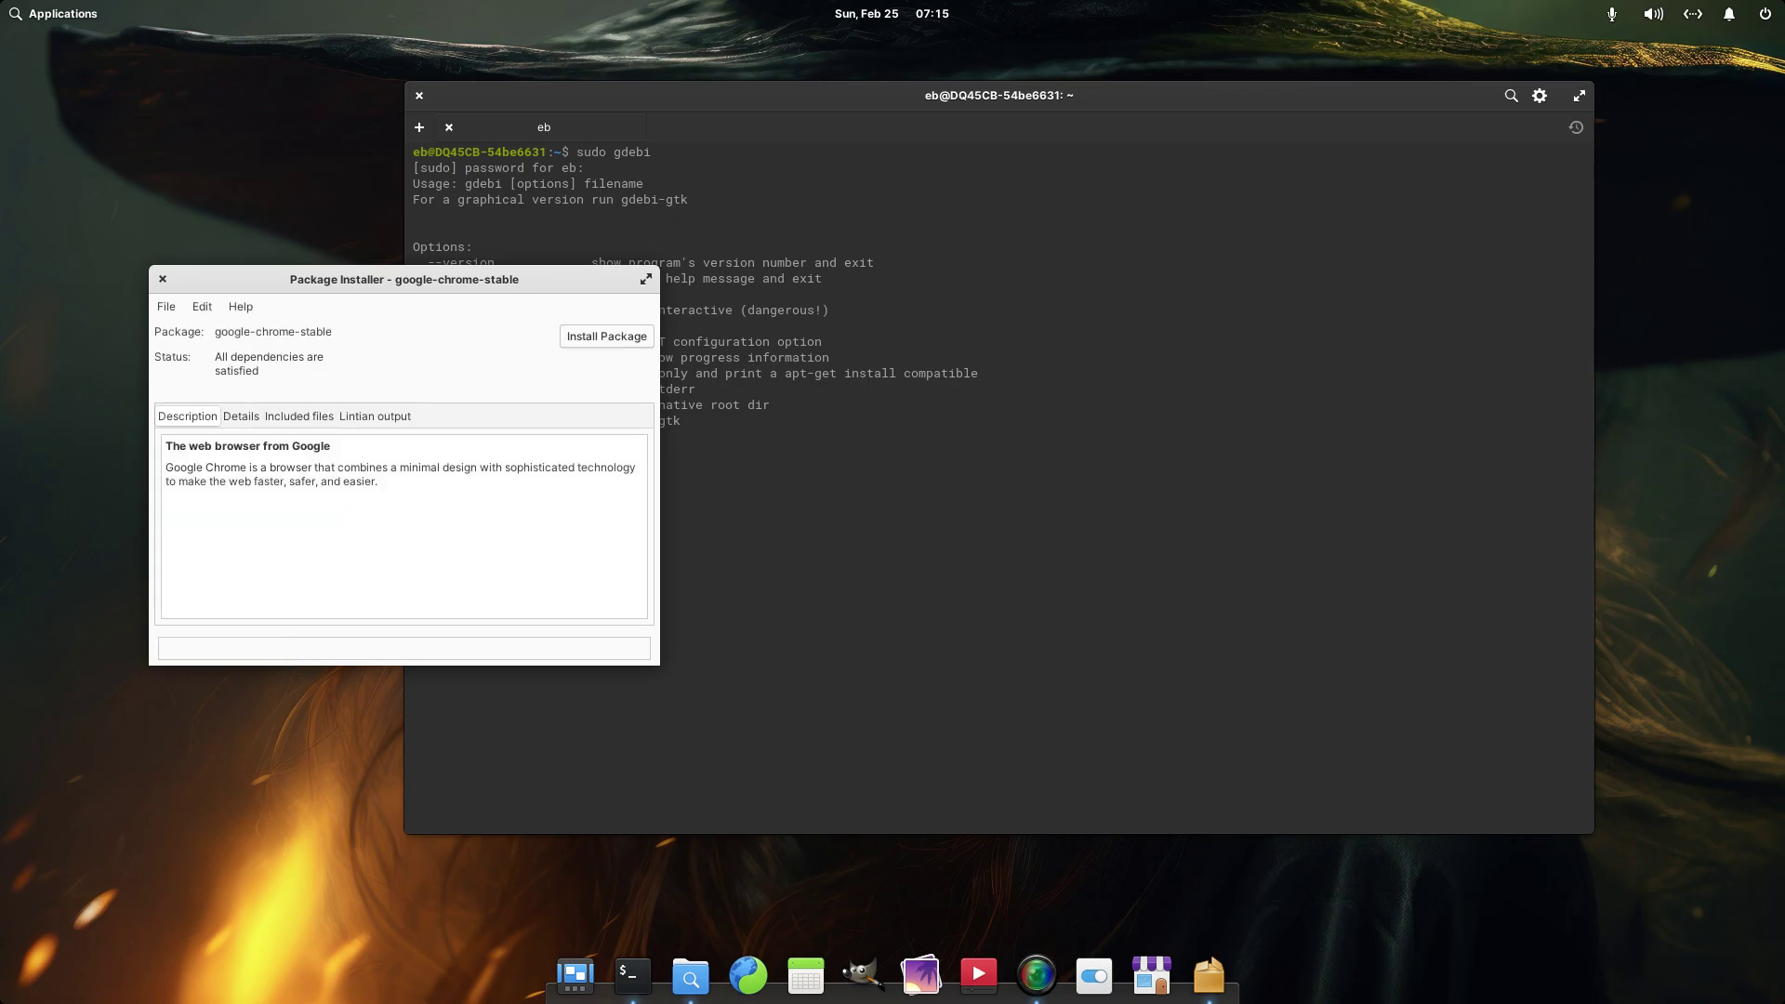
{"action": "left_click", "coordinate": [606, 337]}
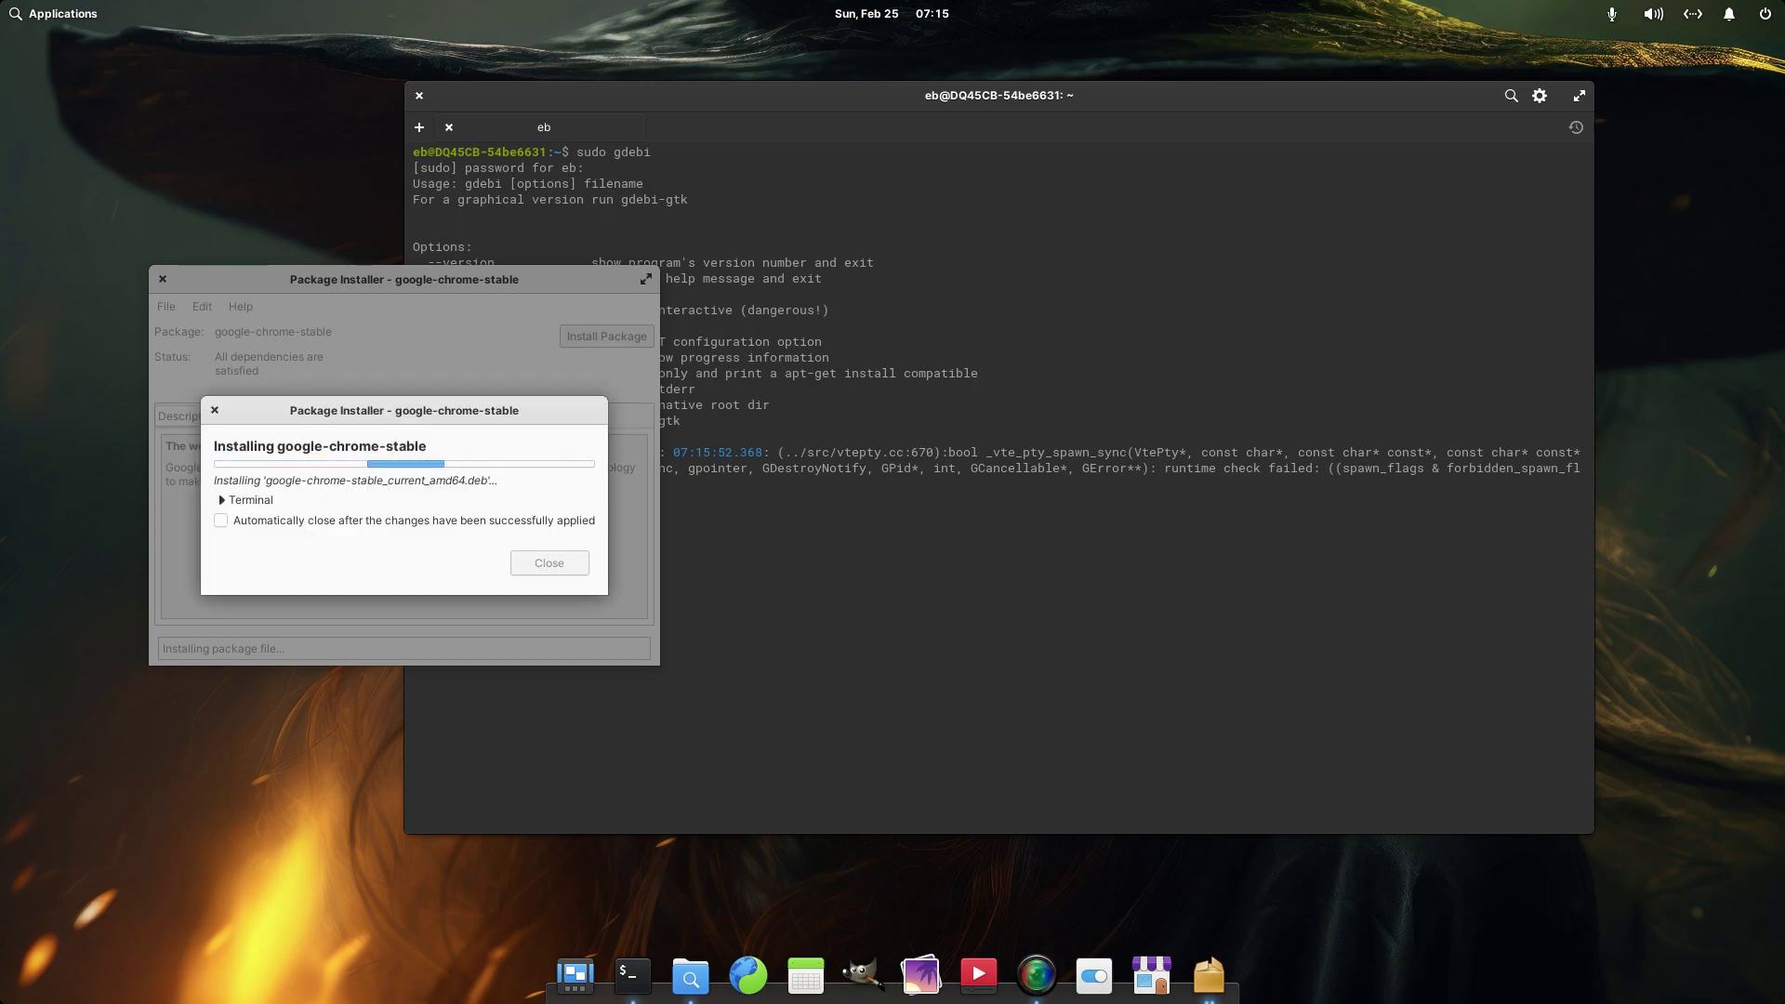
{"action": "left_click", "coordinate": [221, 521]}
{"action": "left_click_drag", "start_coordinate": [408, 410], "coordinate": [944, 423]}
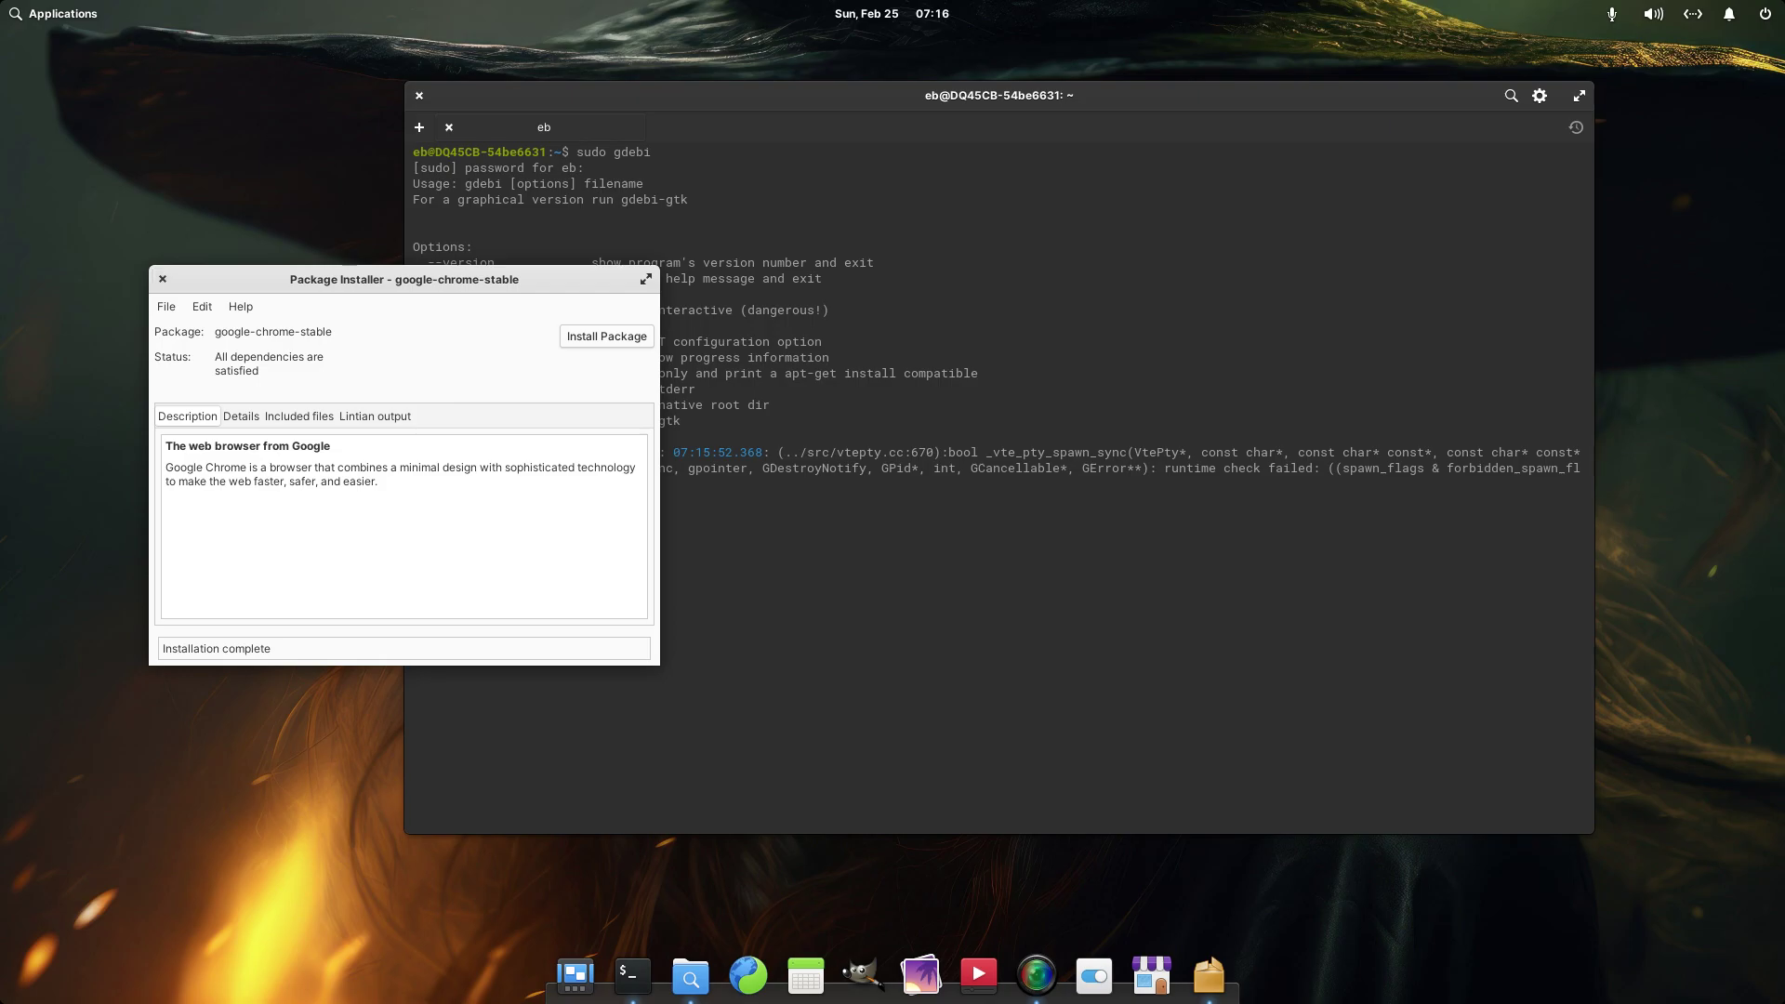
Step: Check the applications menu for Google Chrome, close Terminal and the file manager, and force quit the unresponsive Package Installer
{"action": "key", "text": "super"}
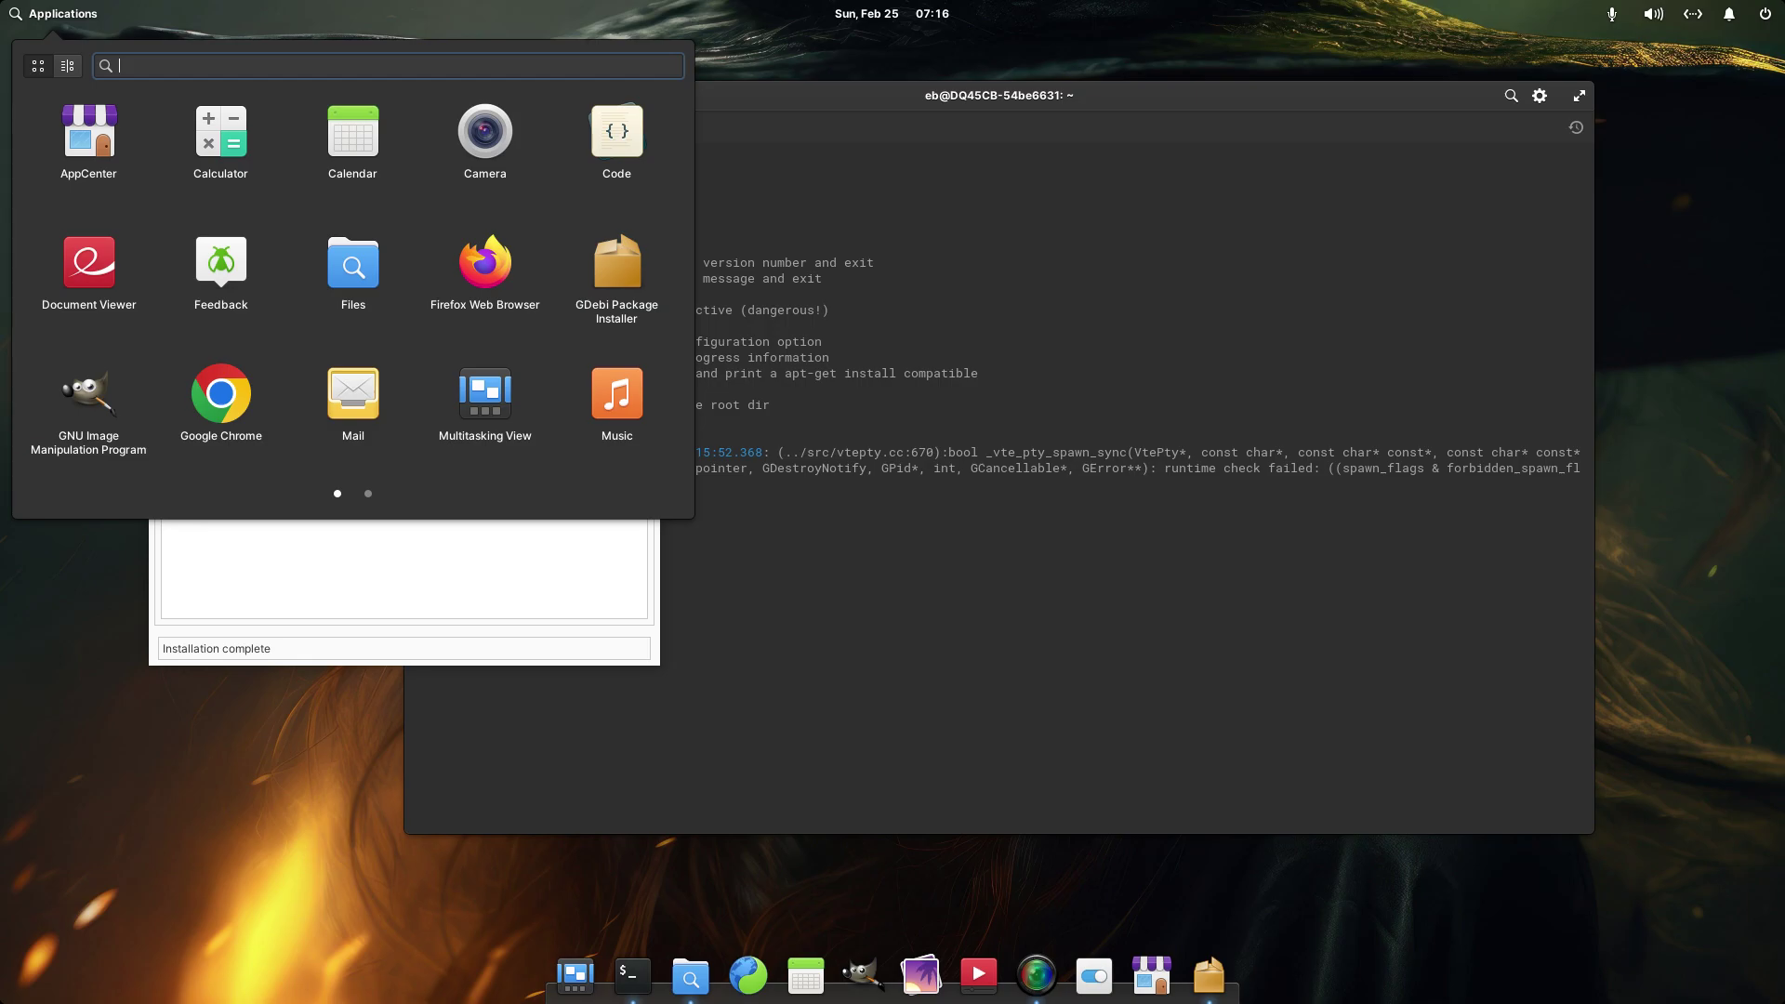
{"action": "left_click", "coordinate": [221, 398]}
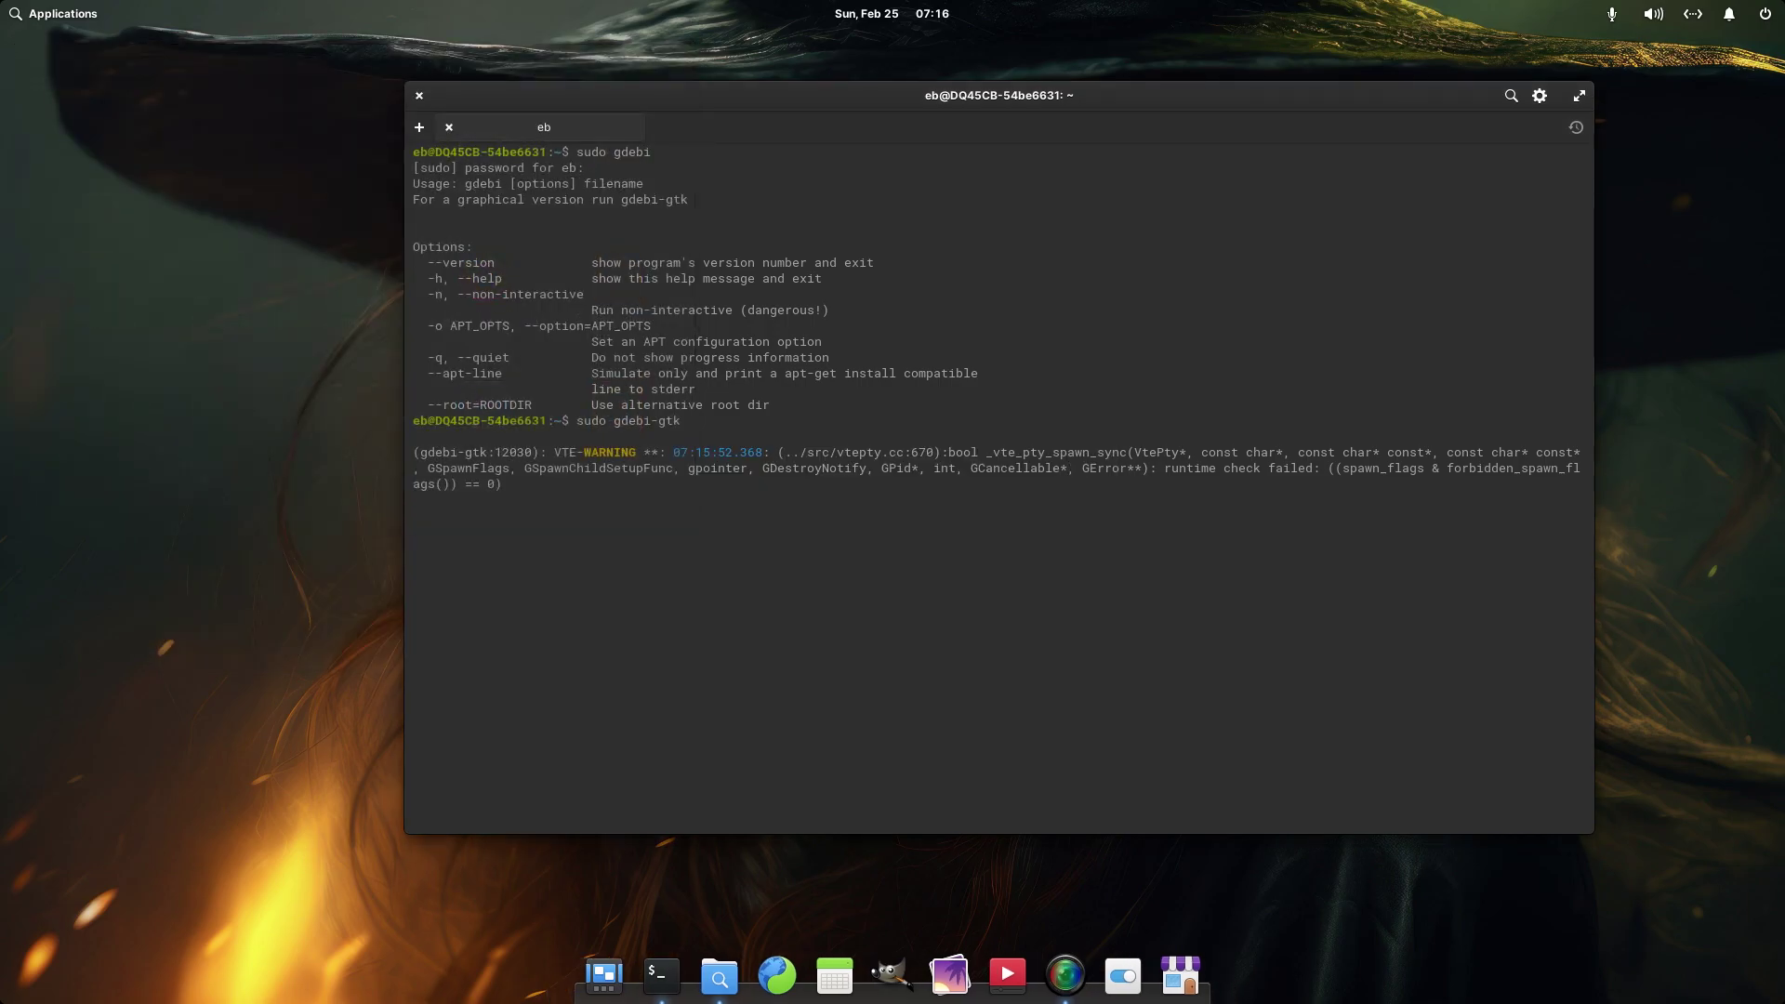
{"action": "left_click", "coordinate": [419, 95]}
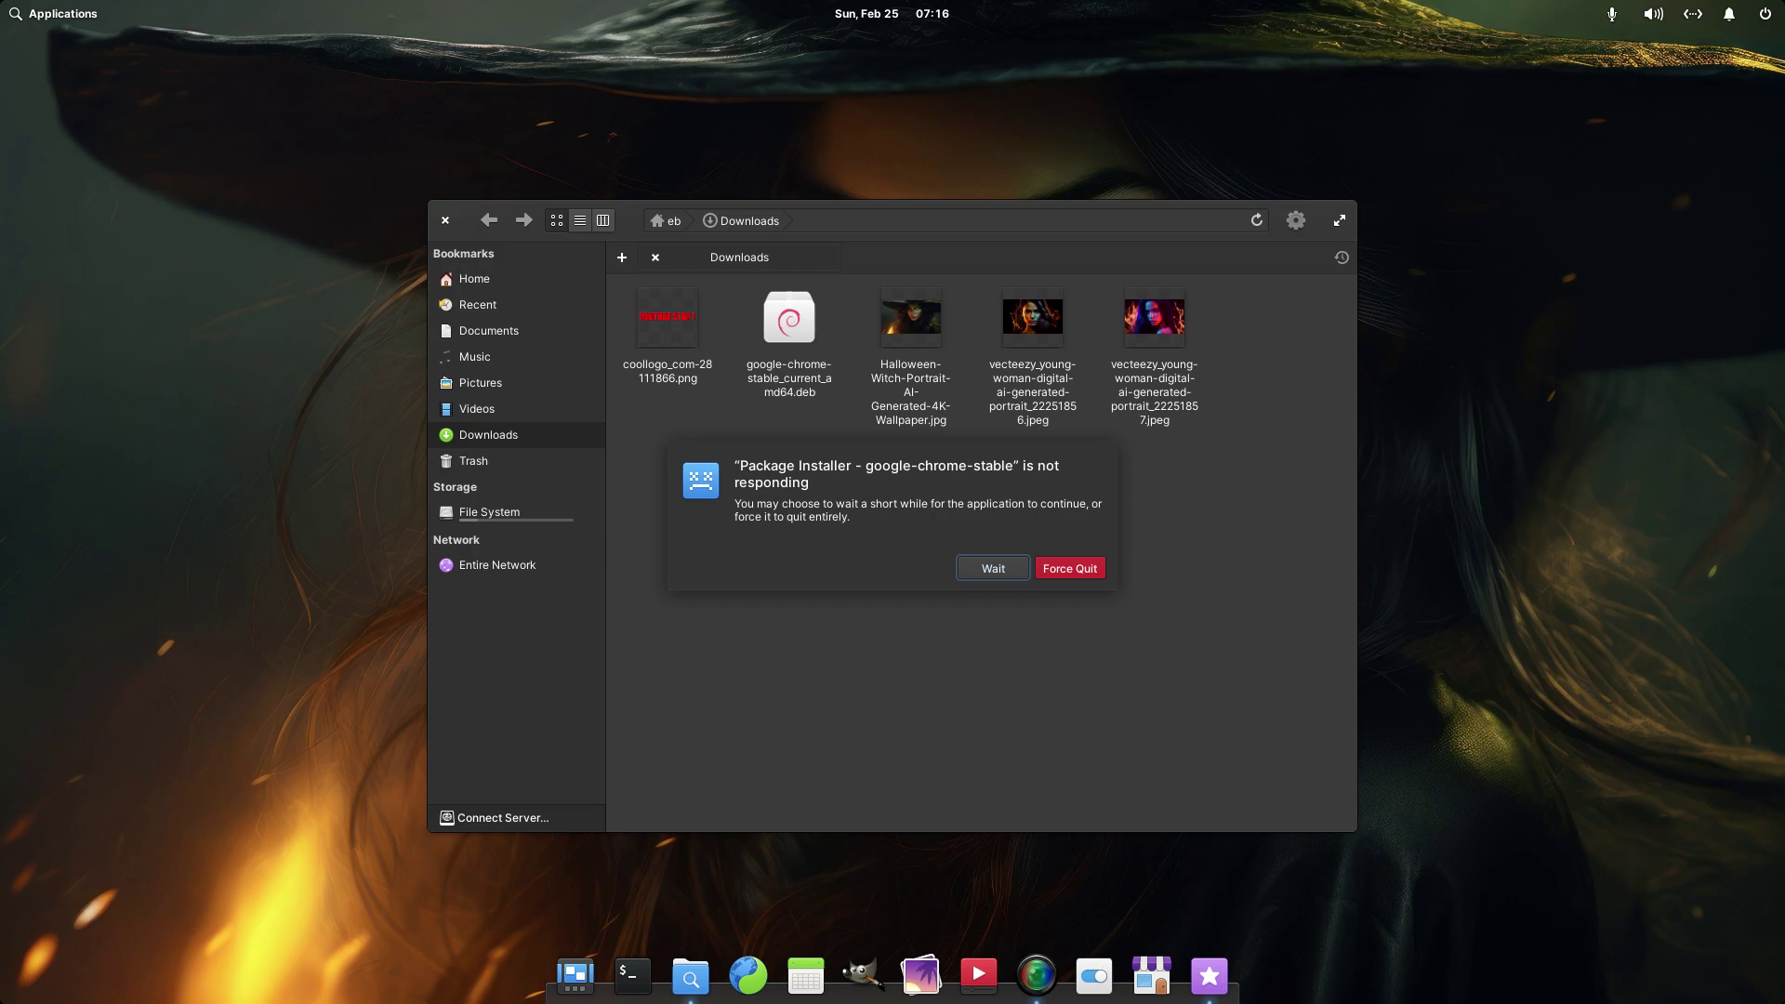
{"action": "left_click", "coordinate": [1070, 568]}
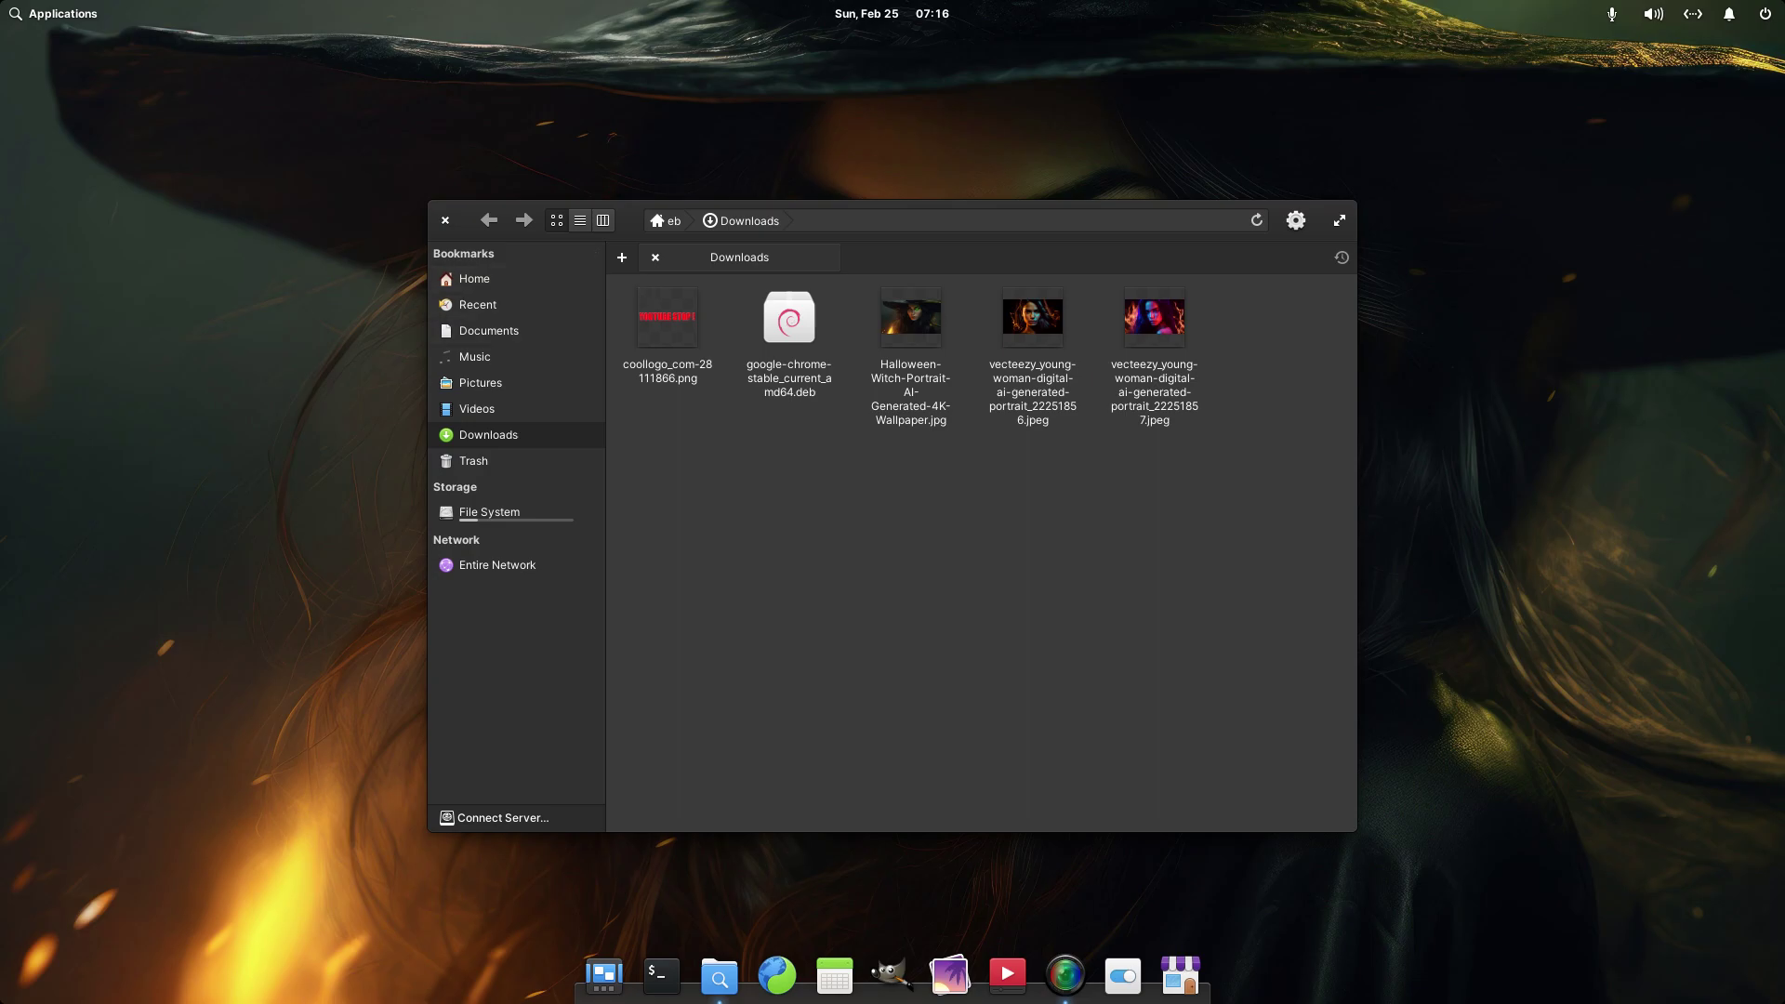
{"action": "left_click", "coordinate": [445, 220]}
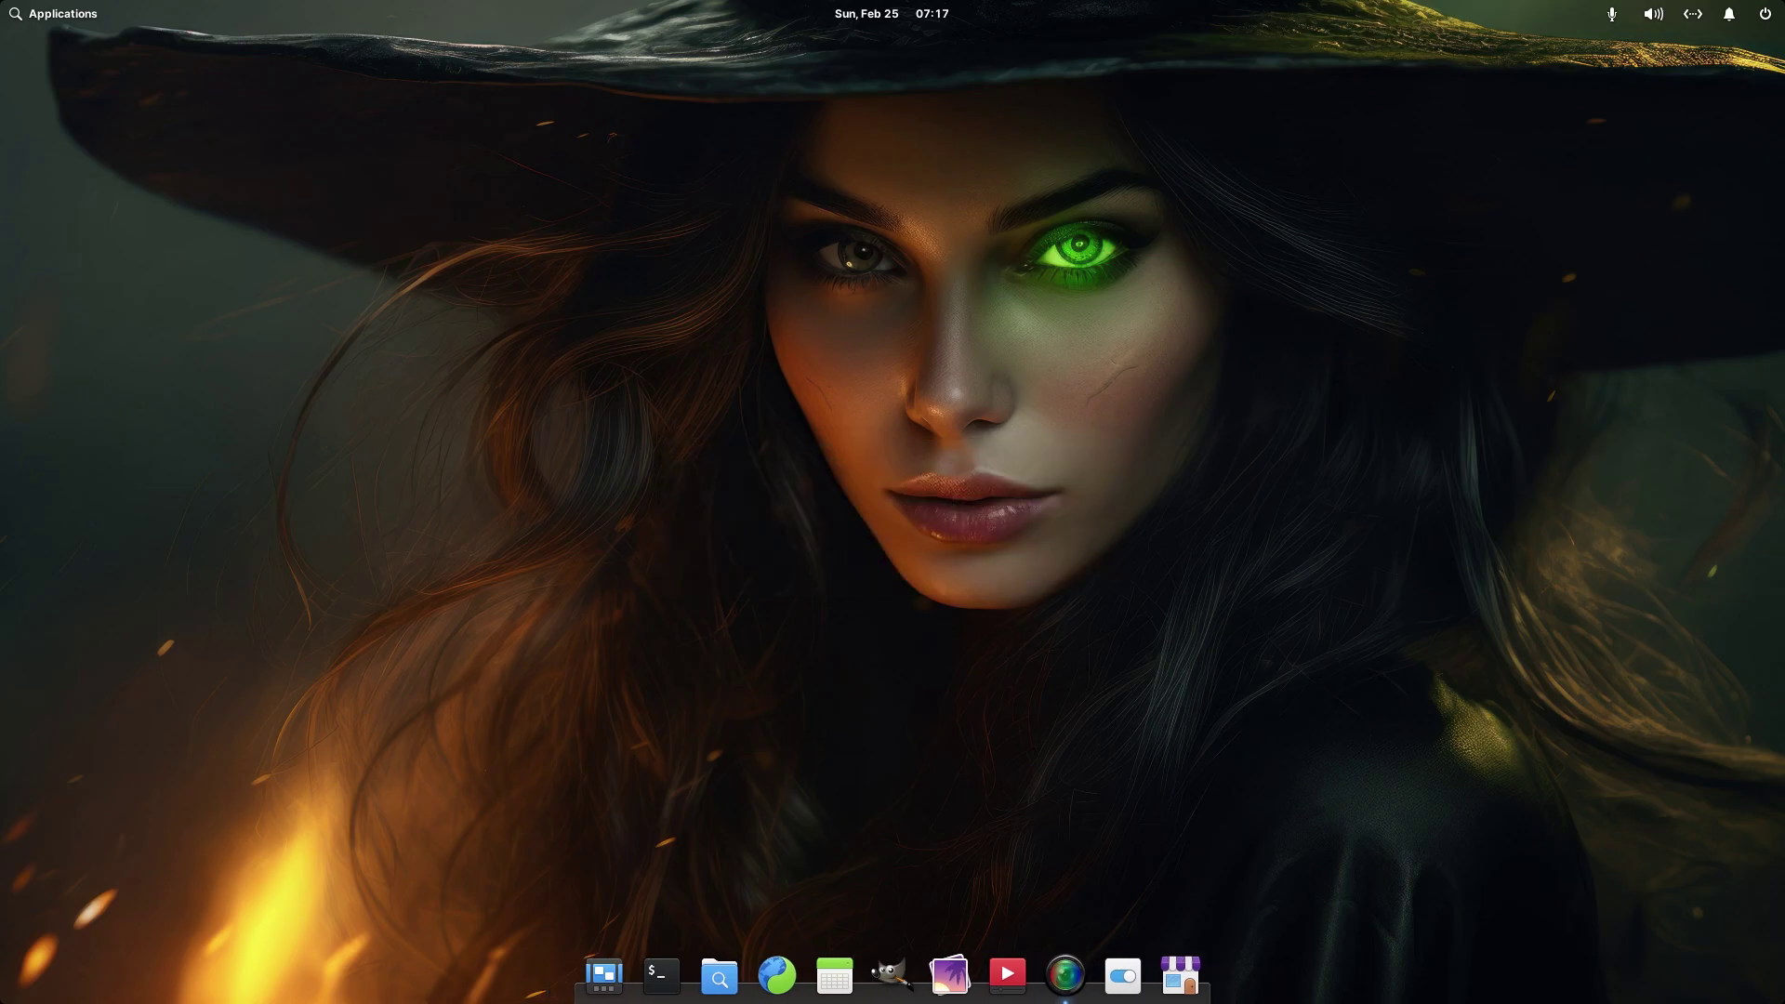
Step: Launch Google Chrome and accept the welcome settings with it as default browser but without sending usage statistics and crash reports
{"action": "key", "text": "super"}
{"action": "left_click", "coordinate": [221, 400]}
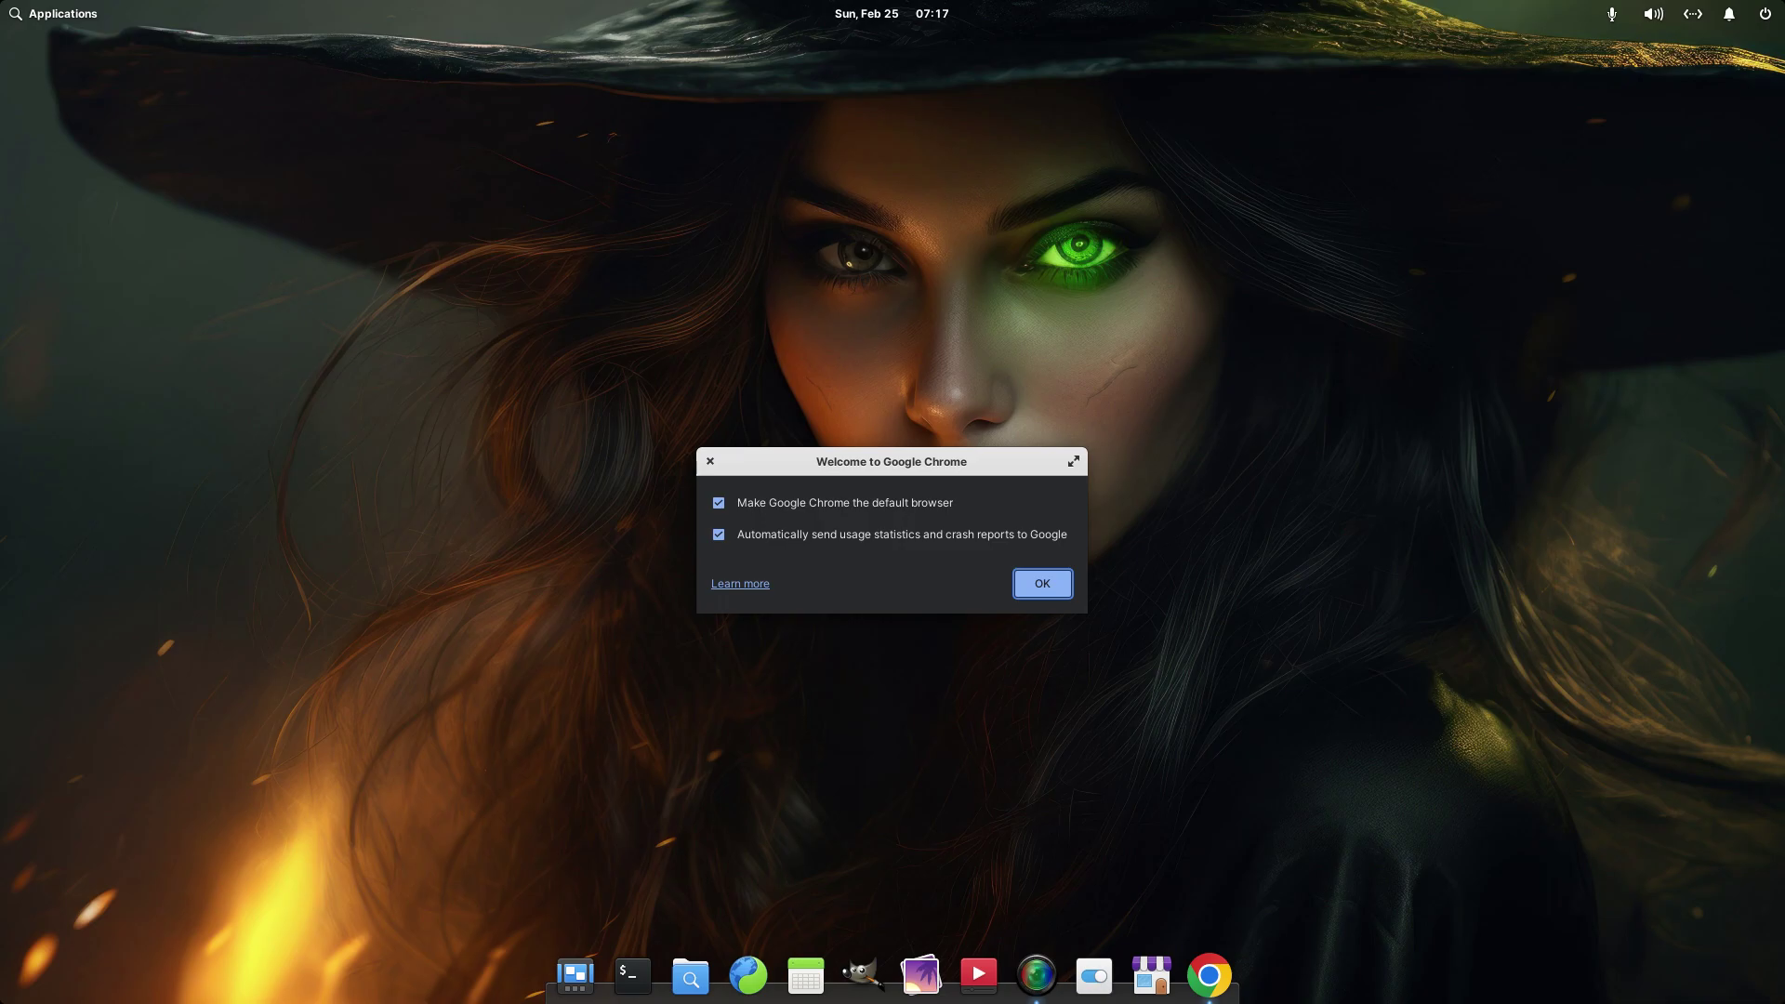
{"action": "left_click", "coordinate": [719, 503]}
{"action": "left_click", "coordinate": [719, 534]}
{"action": "left_click", "coordinate": [719, 502]}
{"action": "left_click", "coordinate": [1038, 583]}
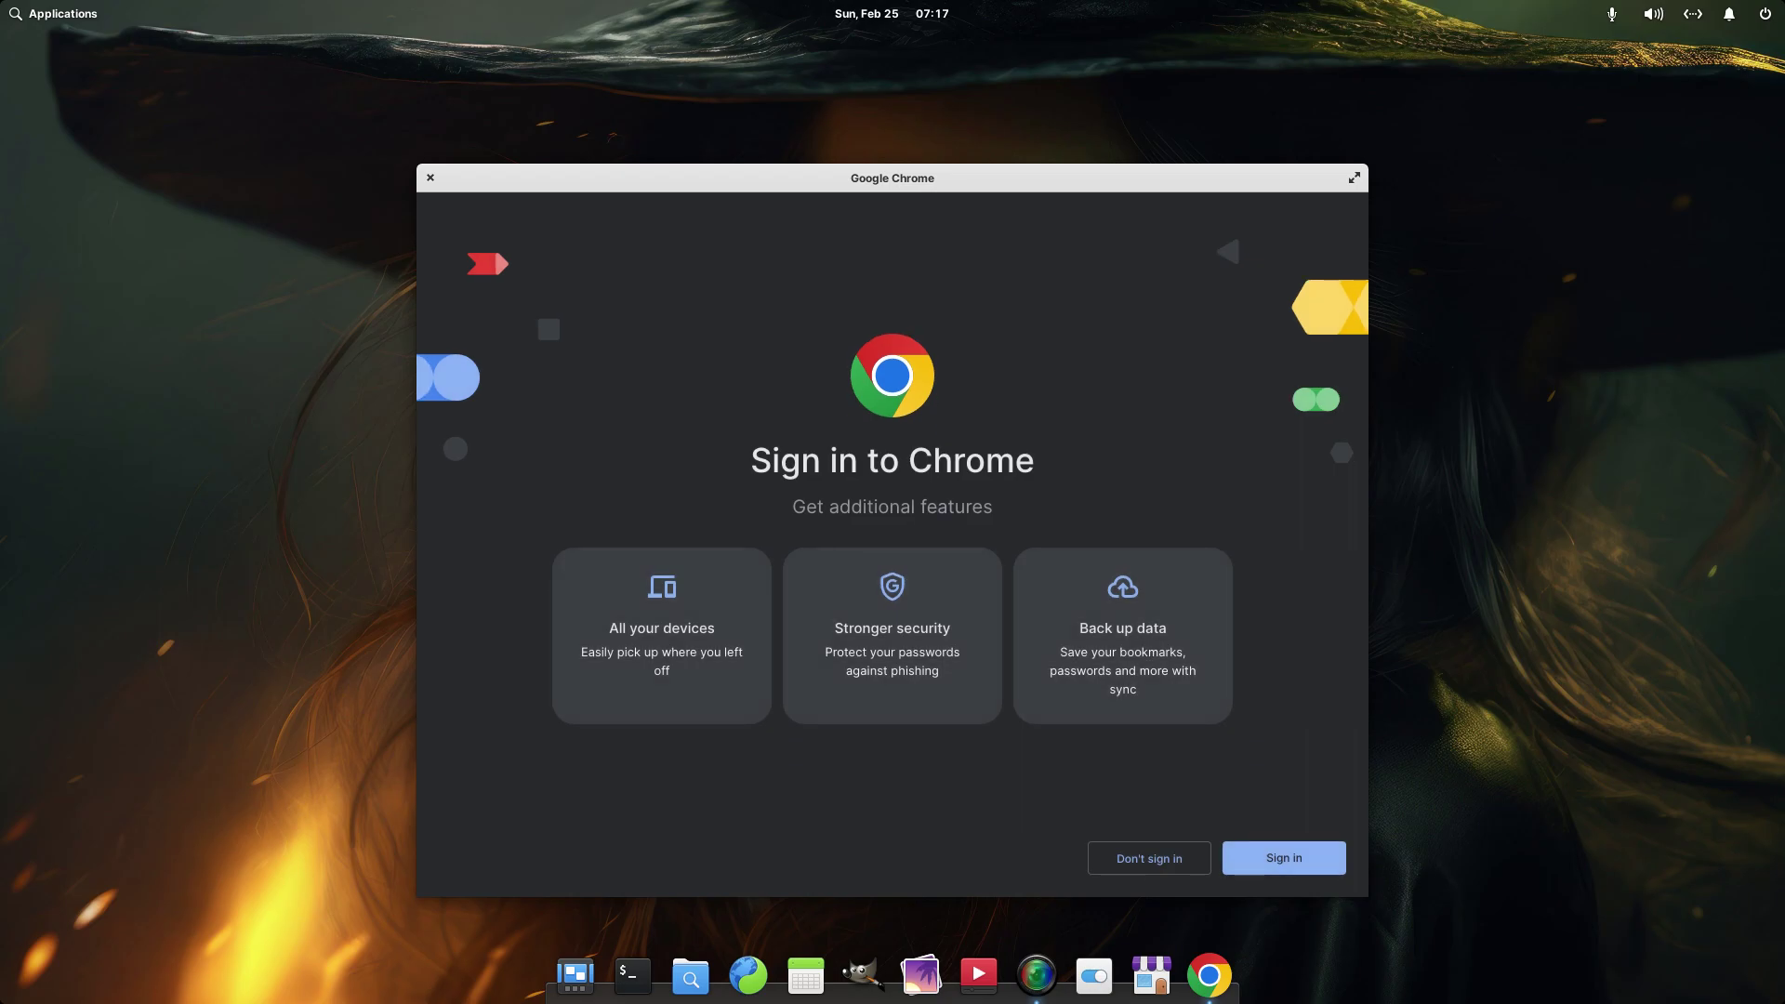
Step: Skip signing in to Chrome and maximize the new browser window
{"action": "key", "text": "super+Up"}
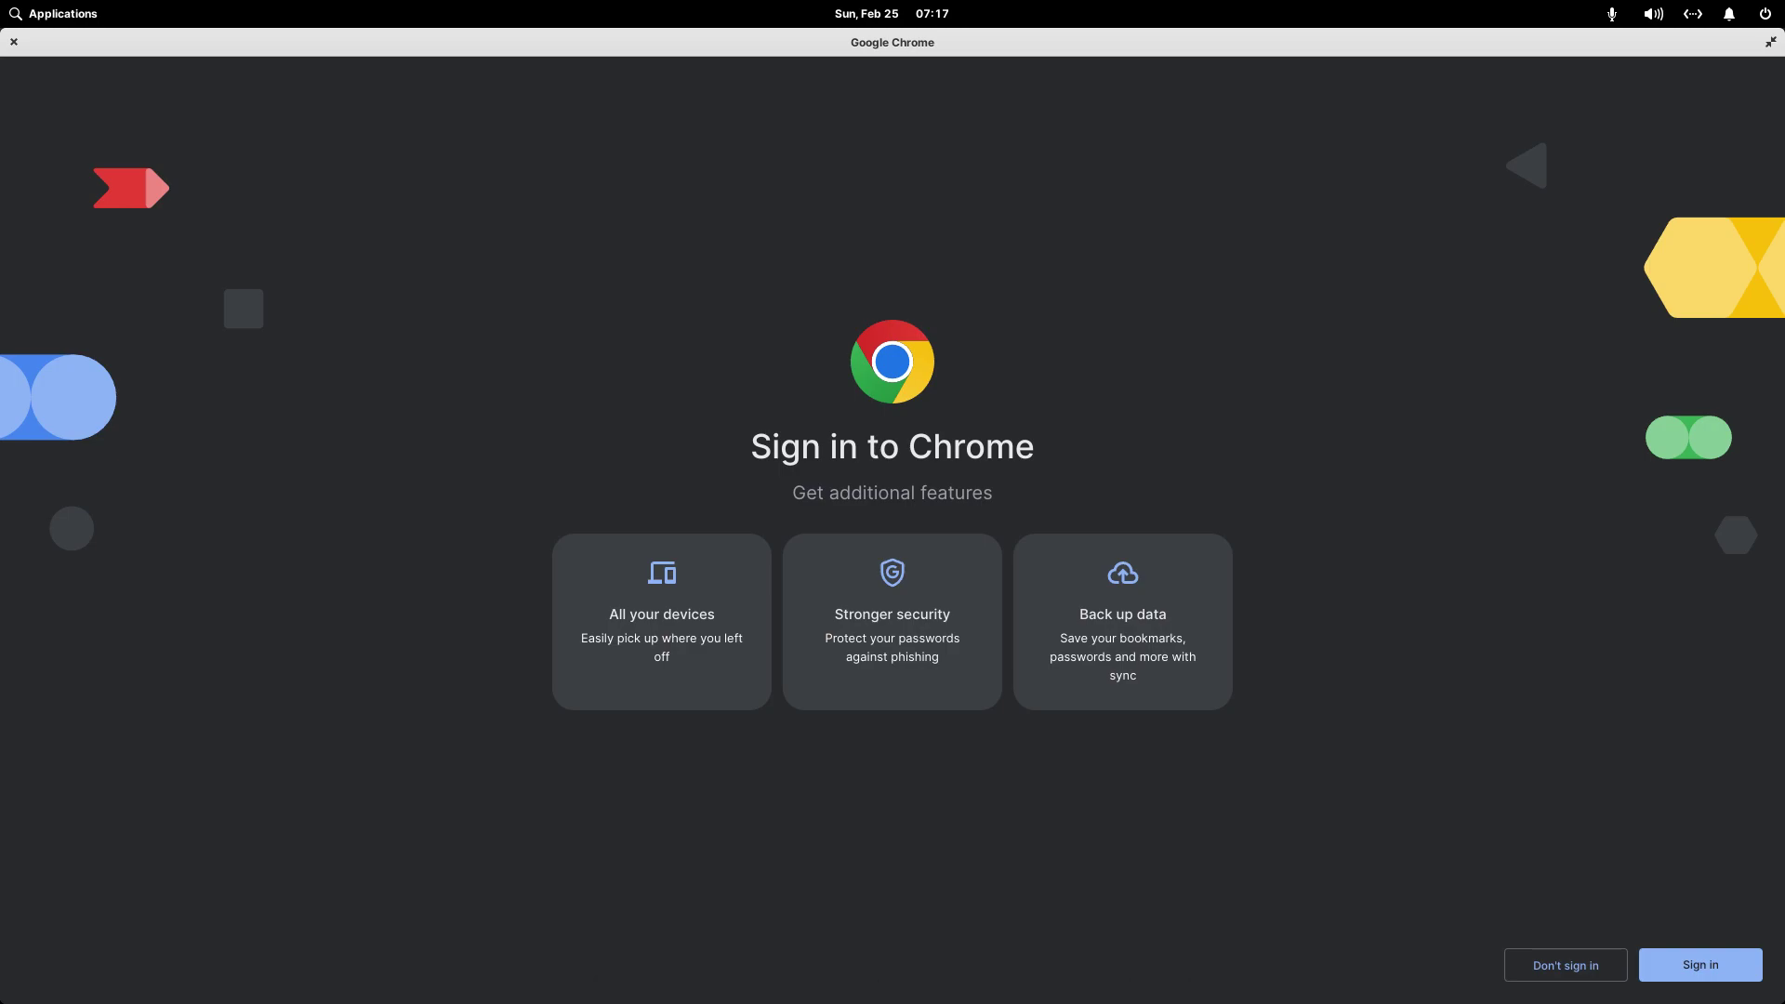
{"action": "left_click", "coordinate": [1565, 965]}
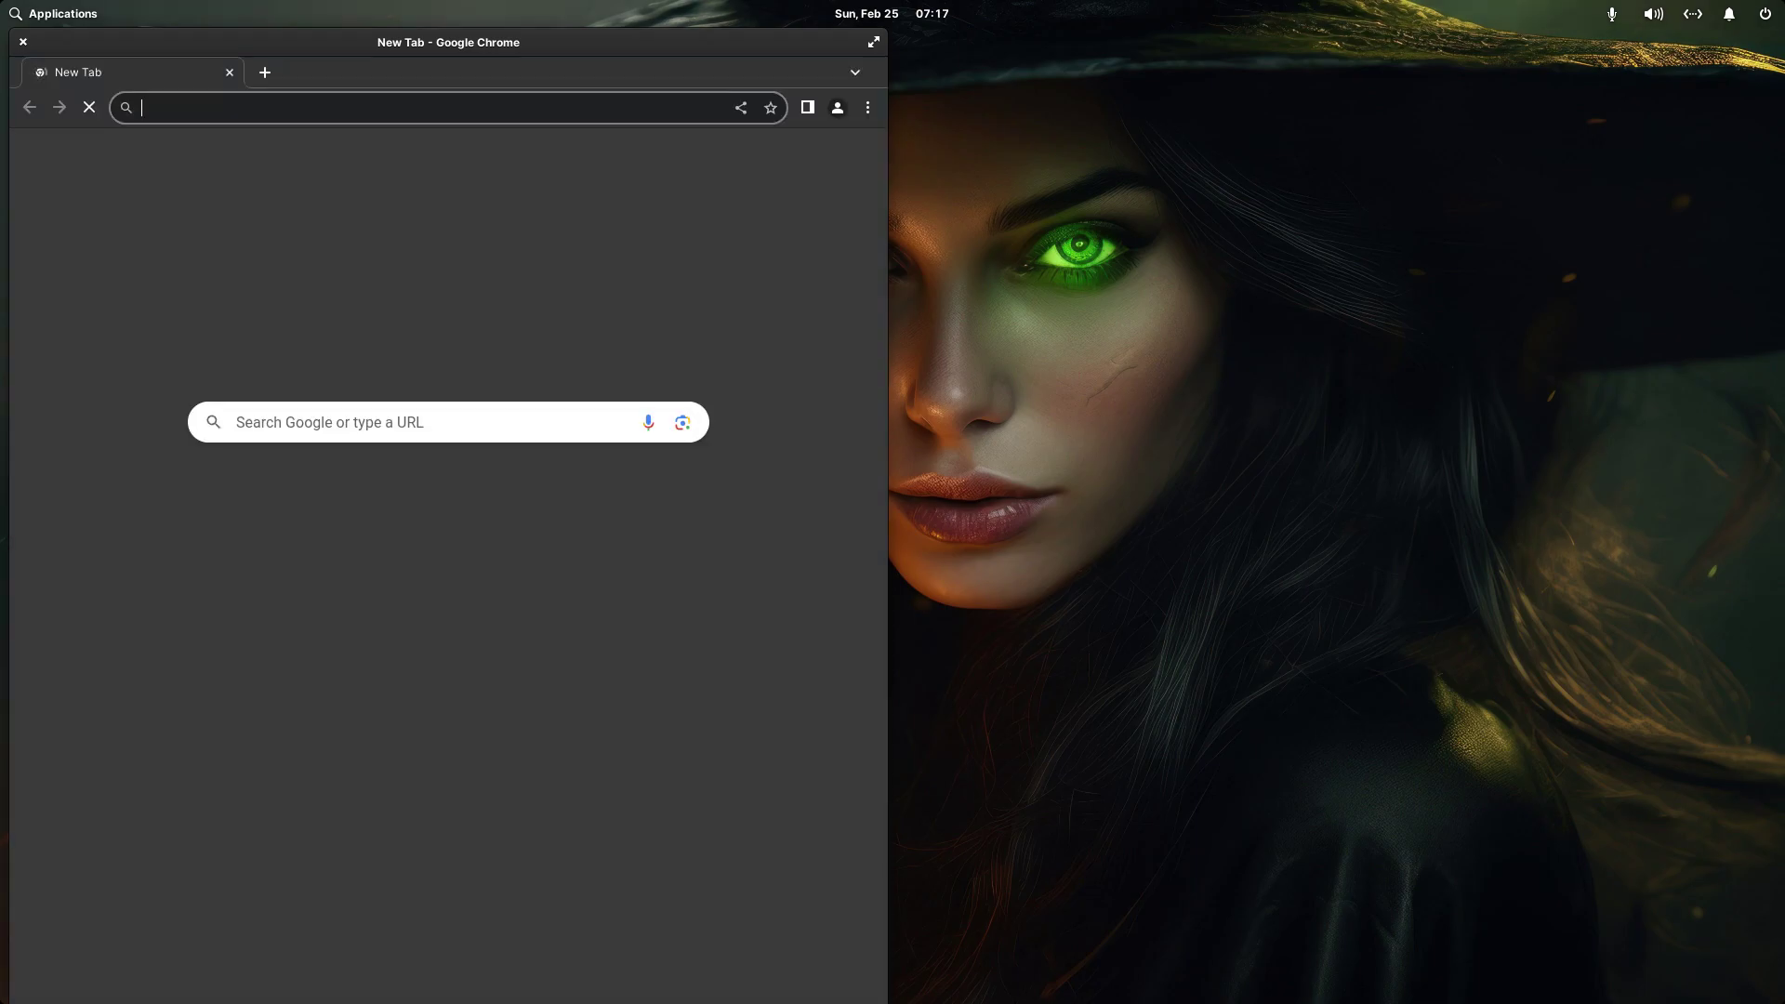
{"action": "key", "text": "super+Up"}
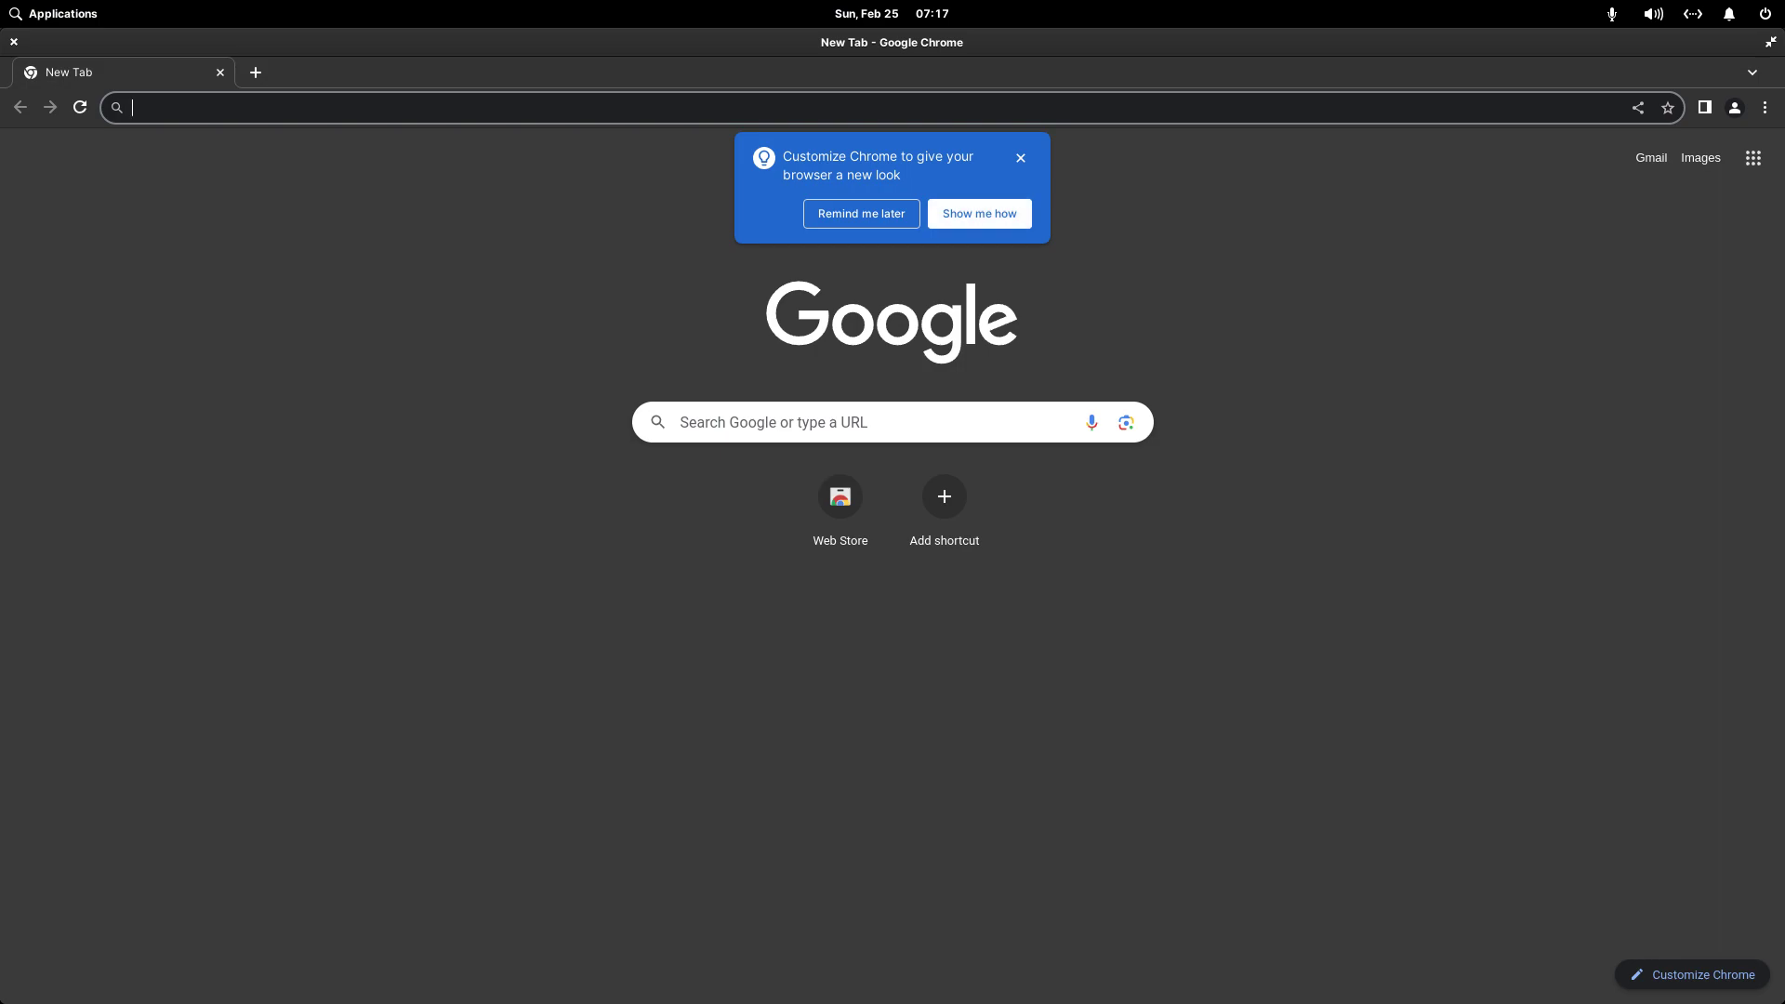
Step: Dismiss the suggestion to customize Chrome, check the new tab page's search box and close the browser
{"action": "key", "text": "Tab"}
{"action": "key", "text": "ctrl+l"}
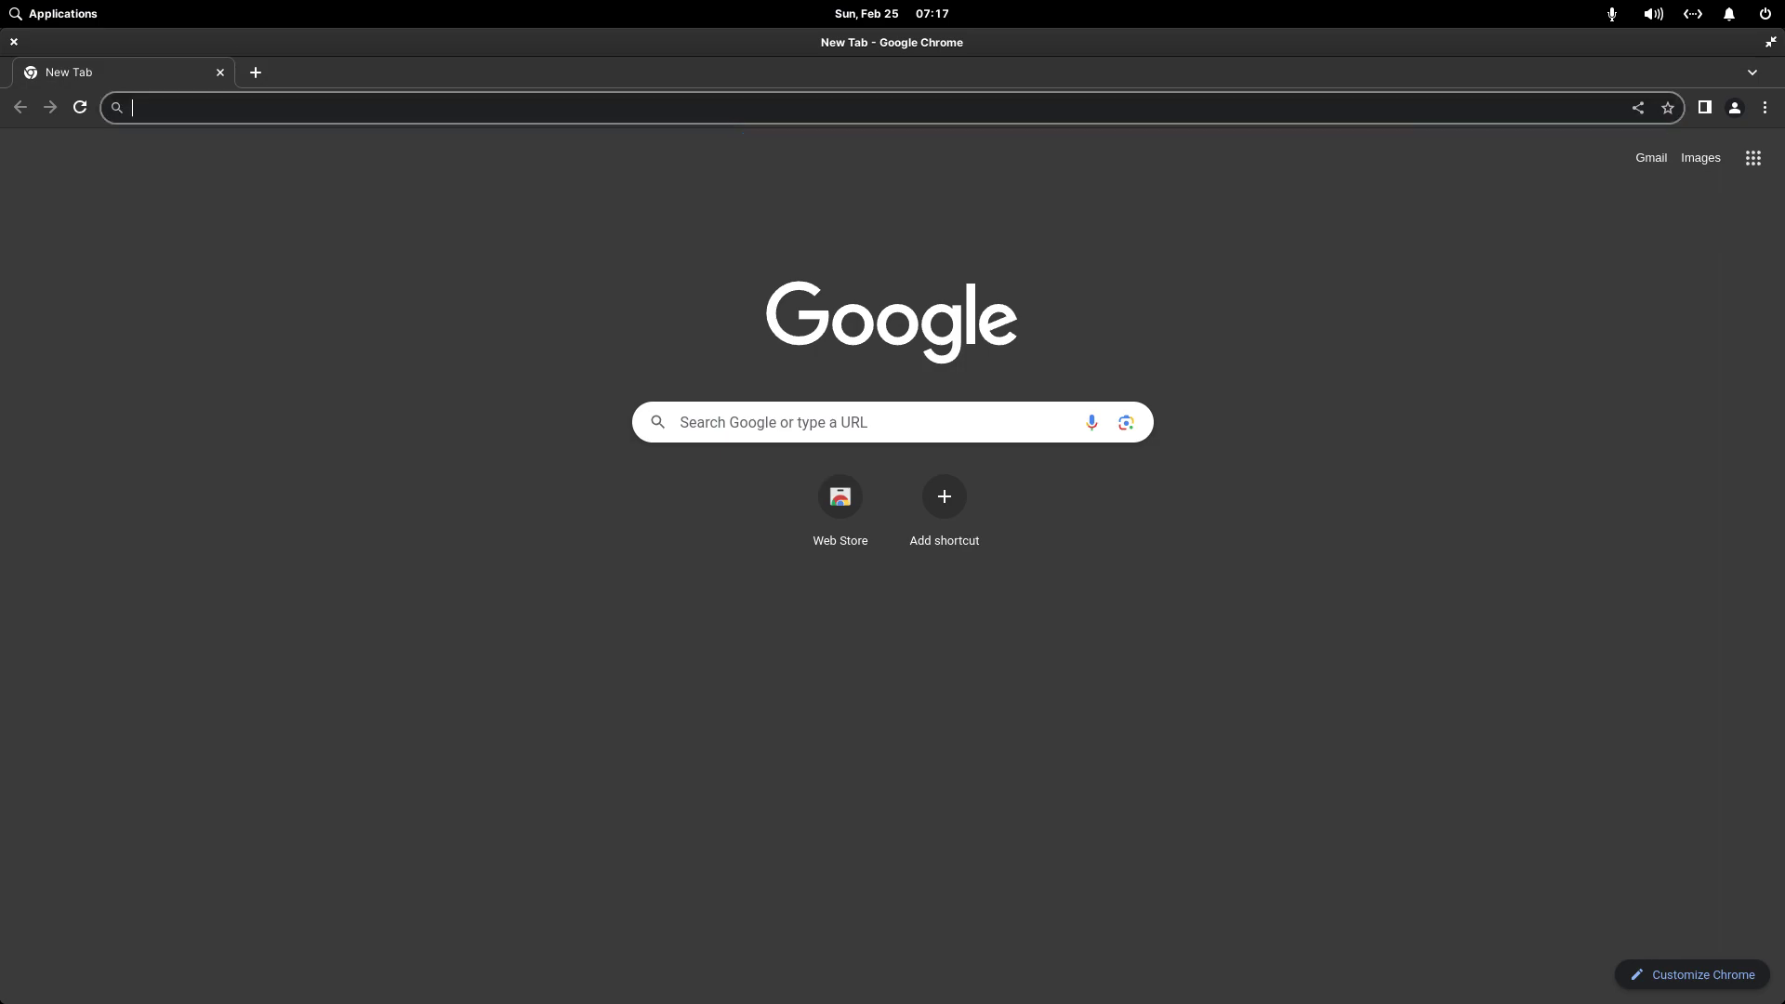
{"action": "left_click", "coordinate": [867, 422]}
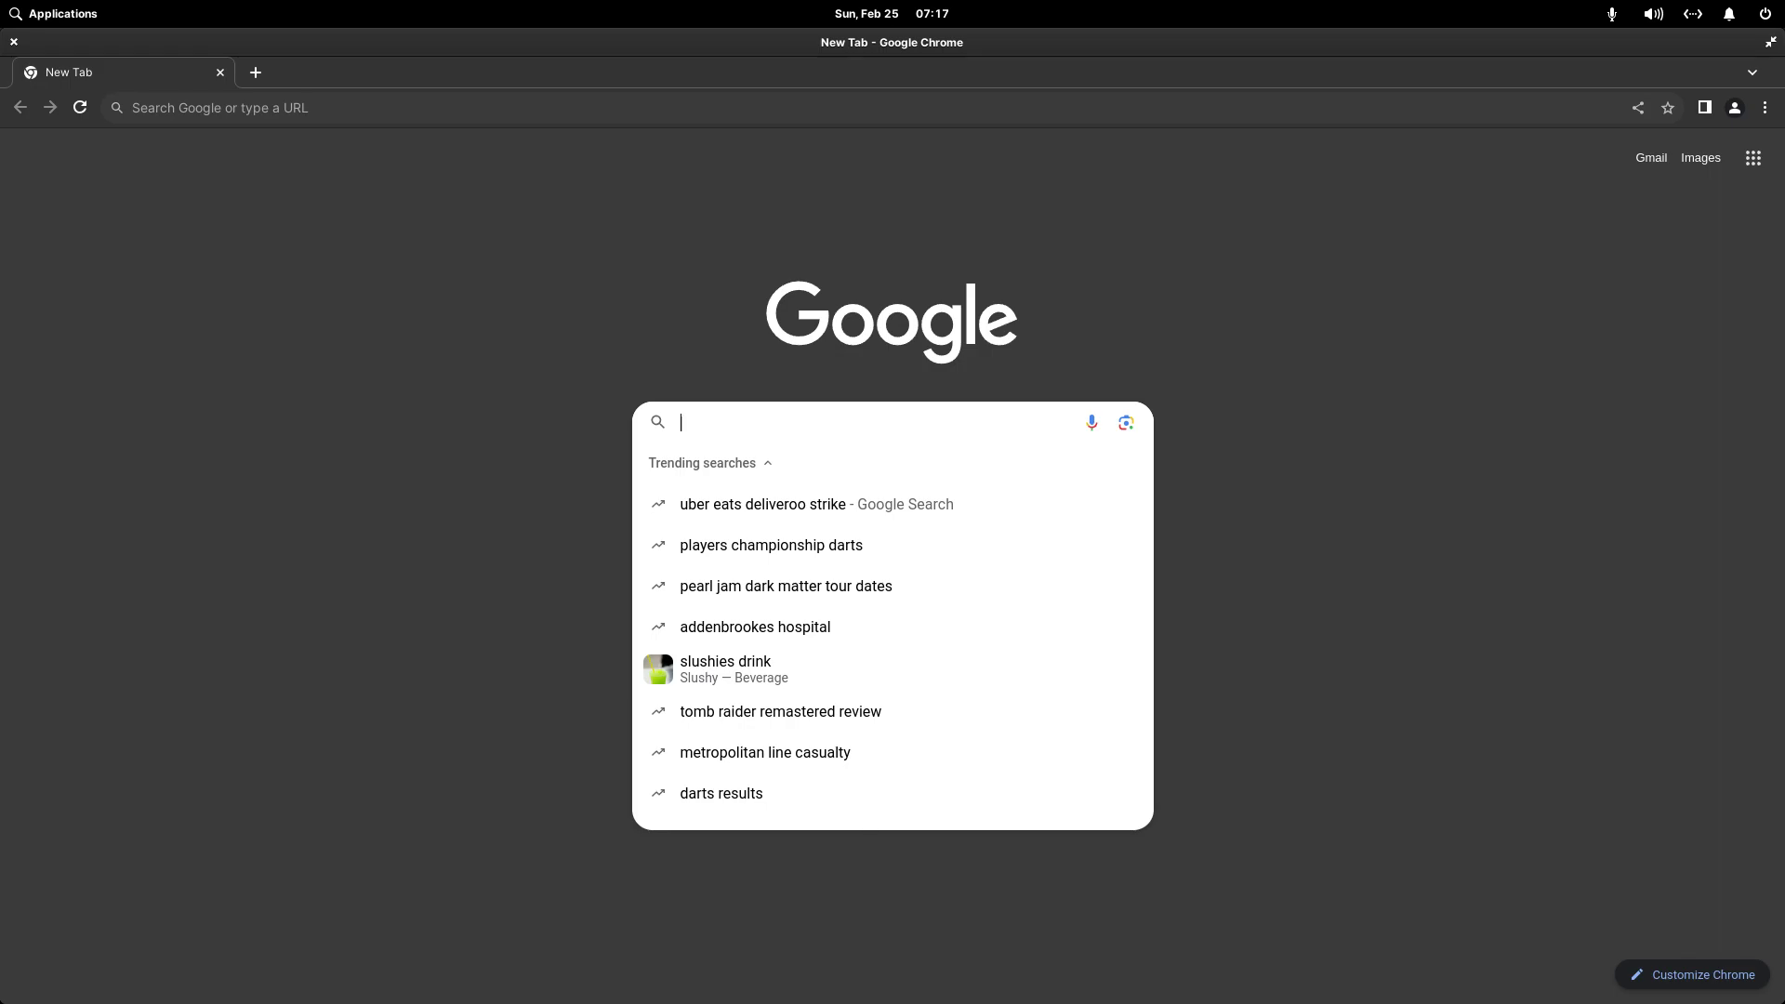
{"action": "key", "text": "Escape"}
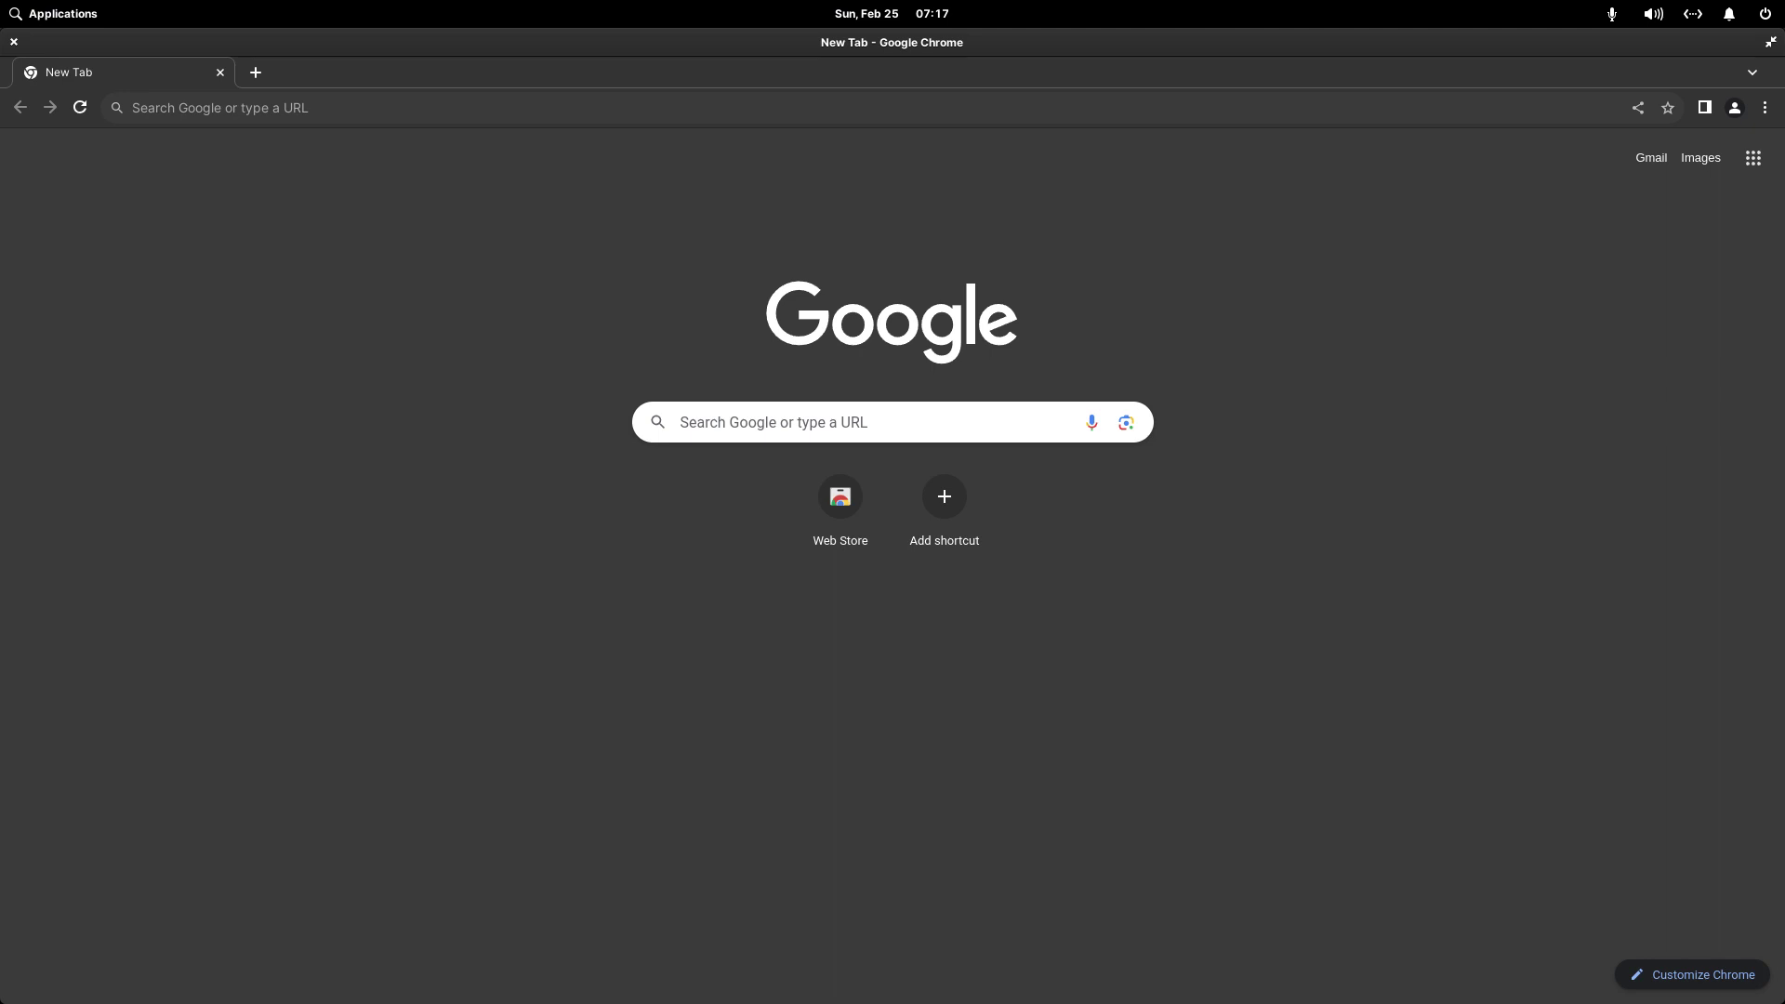
{"action": "key", "text": "alt+F4"}
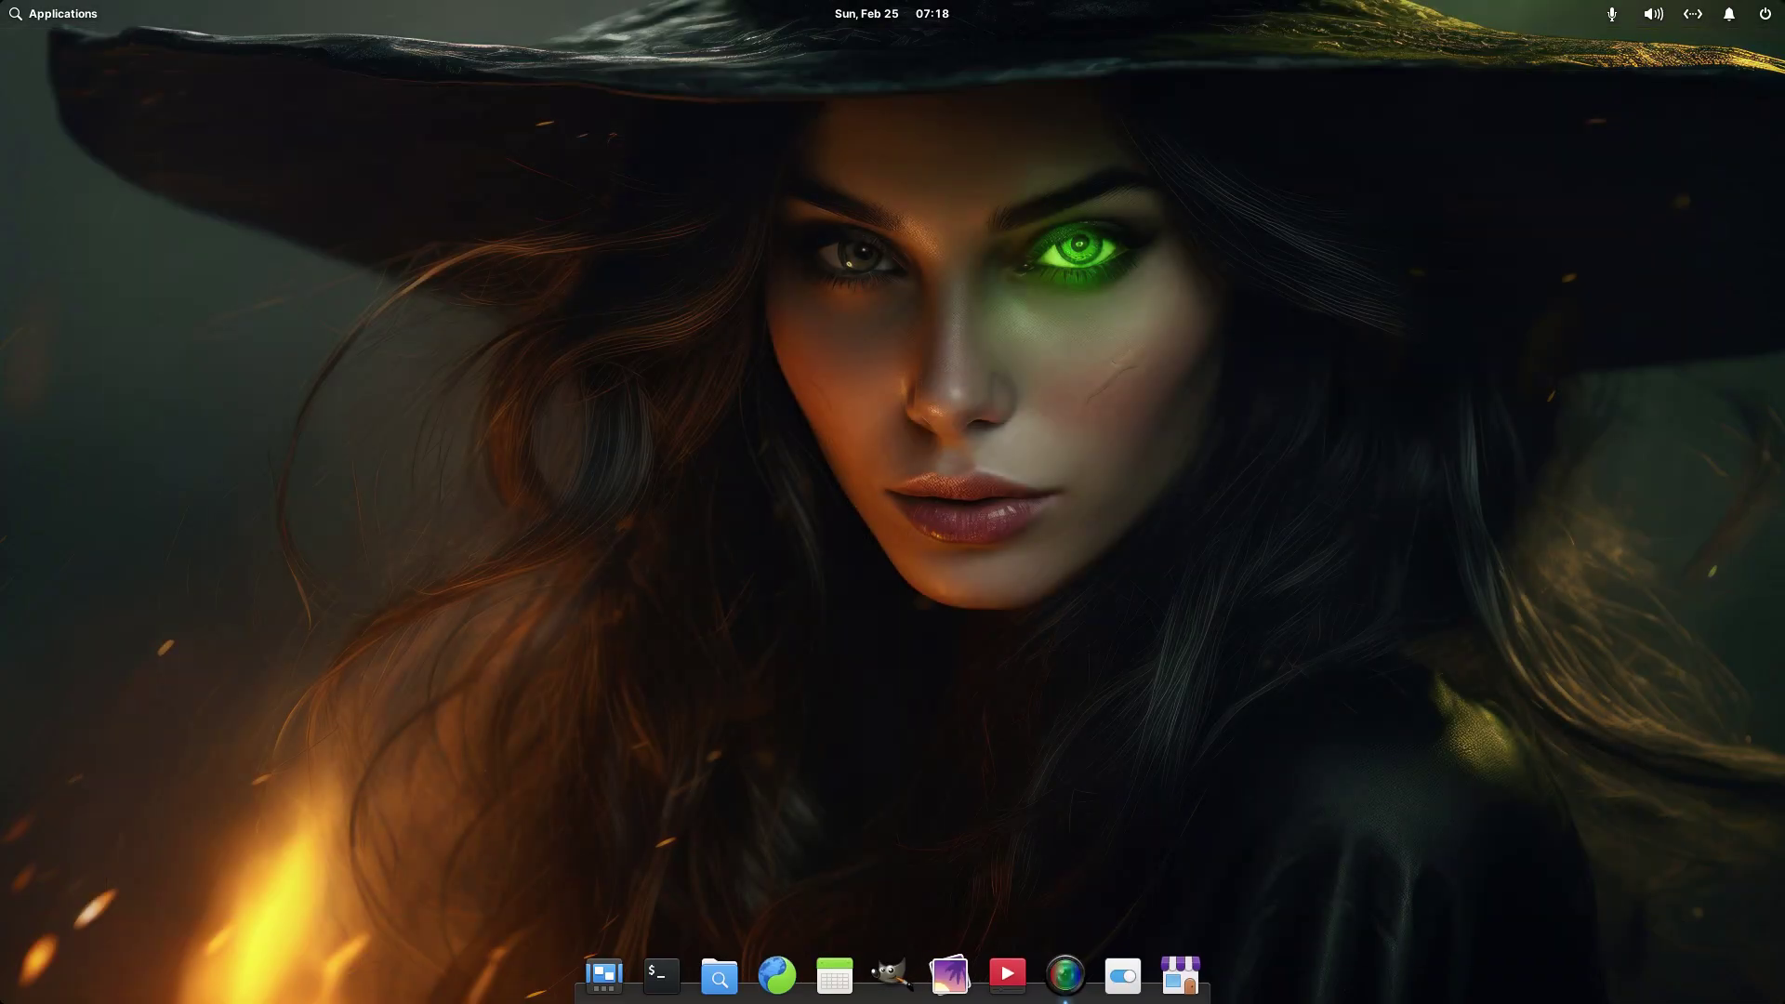
Step: Add Google Chrome from the applications list to the dock in place of the default web browser
{"action": "key", "text": "super"}
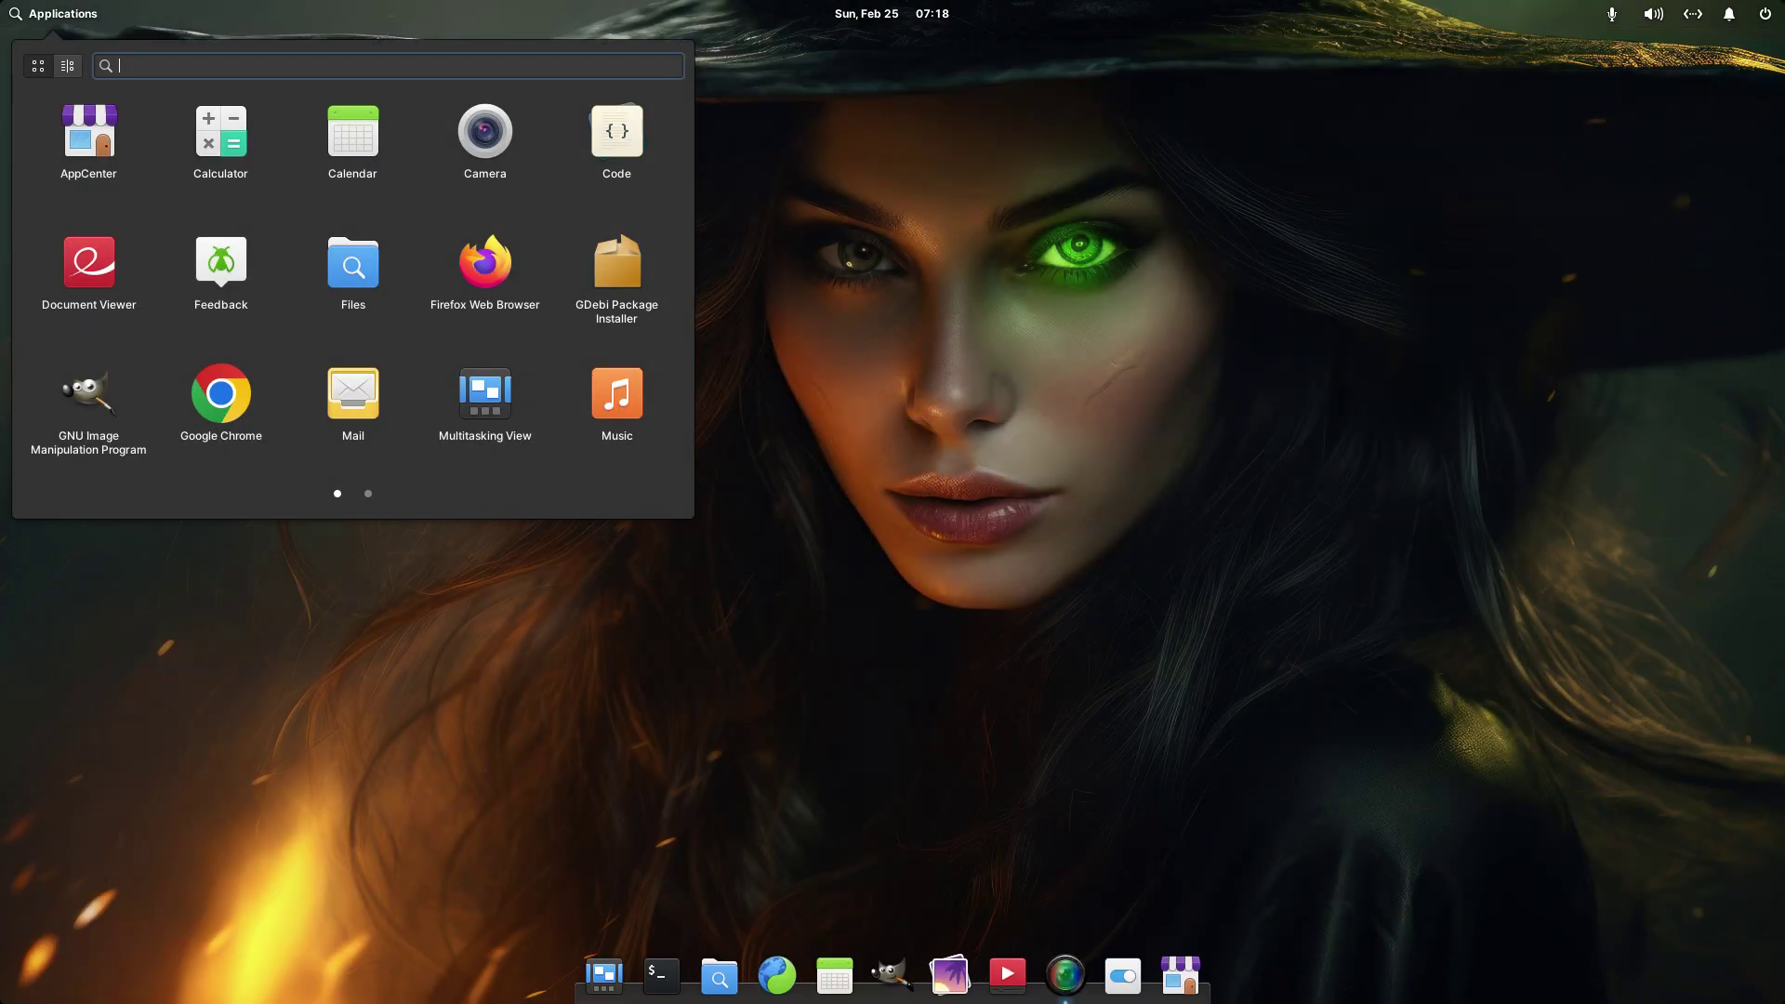
{"action": "left_click_drag", "start_coordinate": [221, 394], "coordinate": [792, 690]}
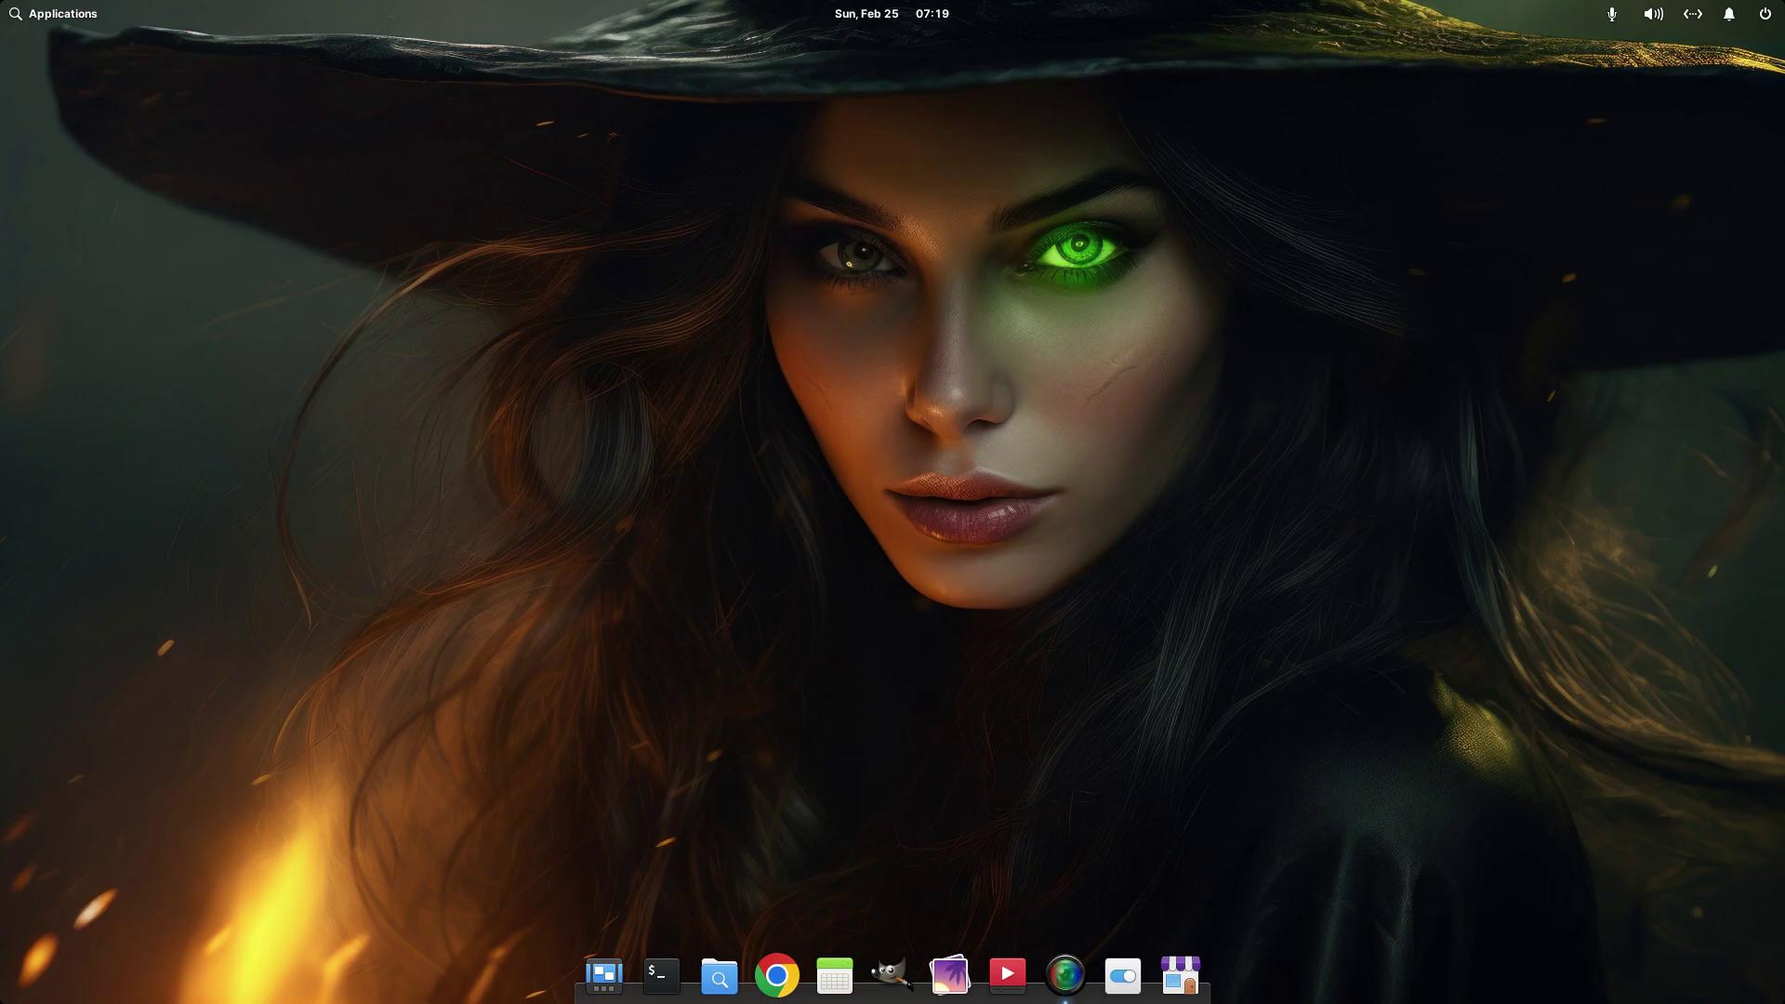
{"action": "left_click", "coordinate": [1065, 974]}
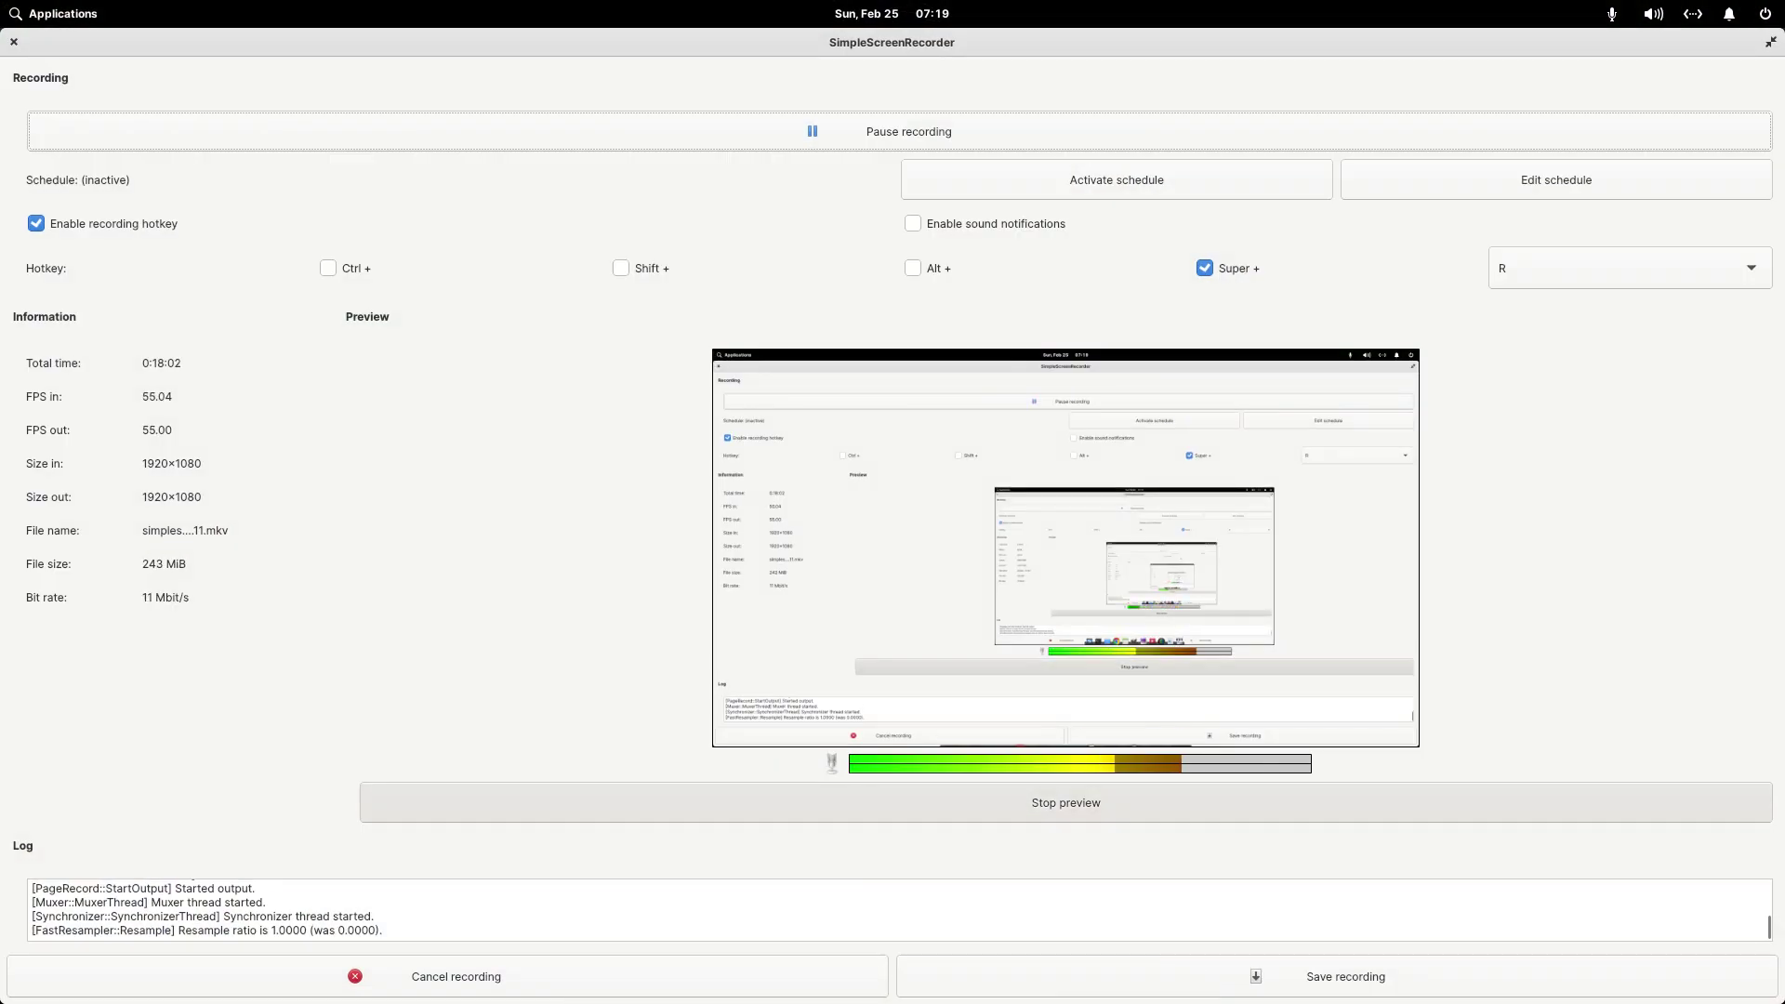